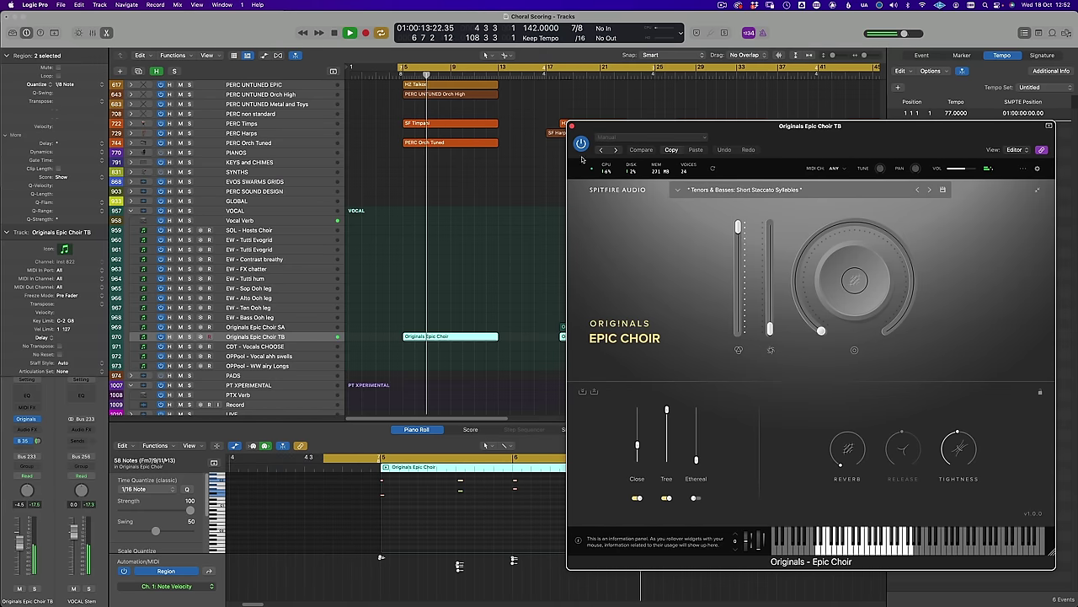
Move the Epic Choir instrument window to the right and bring the main arrangement to the front.
{"action": "left_click_drag", "start_coordinate": [691, 126], "coordinate": [809, 59]}
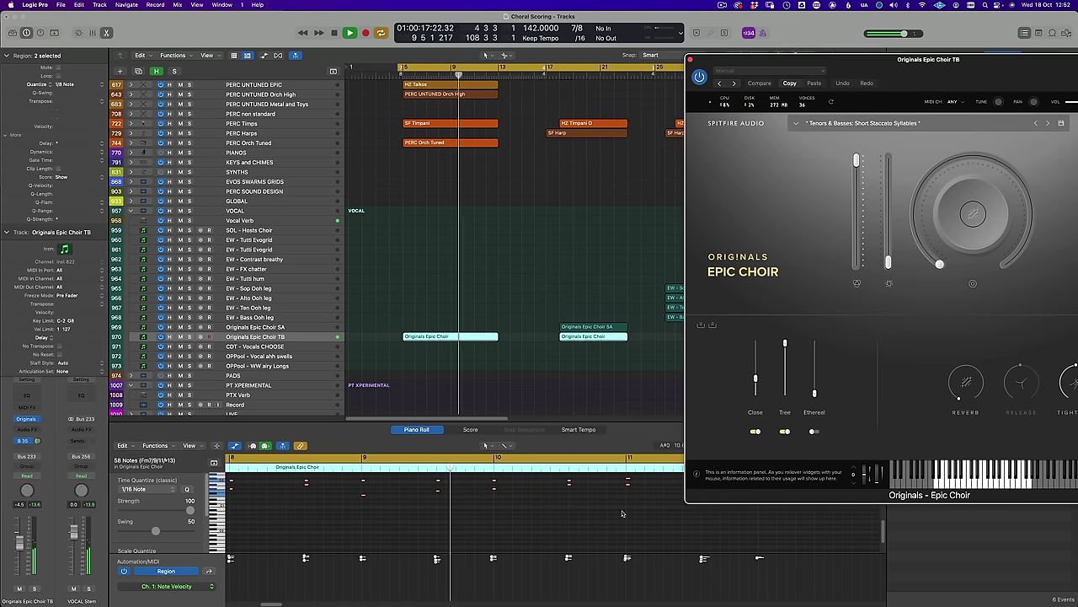
{"action": "left_click_drag", "start_coordinate": [884, 533], "coordinate": [884, 516]}
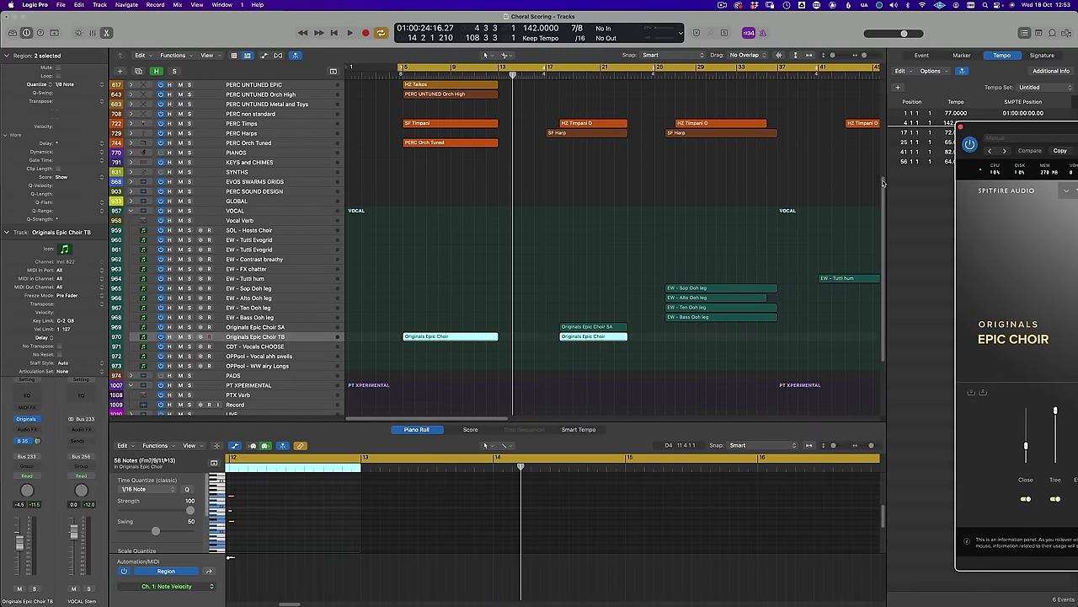
Expand the BRASS Ens Short folder, open AR ONE Low Brass Shorts, and push its window aside.
{"action": "scroll", "coordinate": [828, 150], "scroll_direction": "up", "scroll_amount": 5}
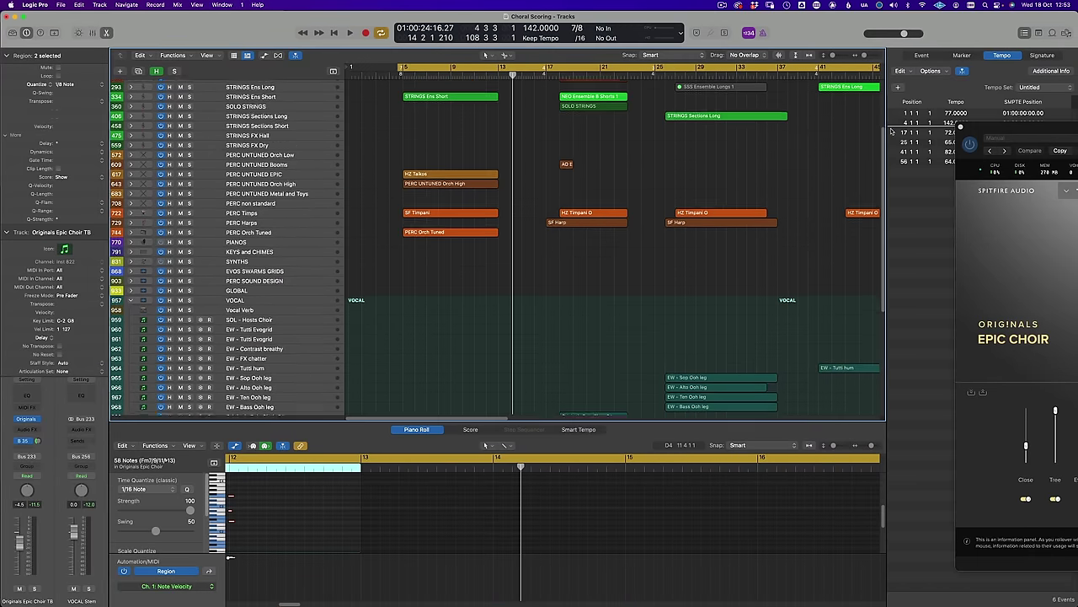
{"action": "scroll", "coordinate": [884, 132], "scroll_direction": "up", "scroll_amount": 4}
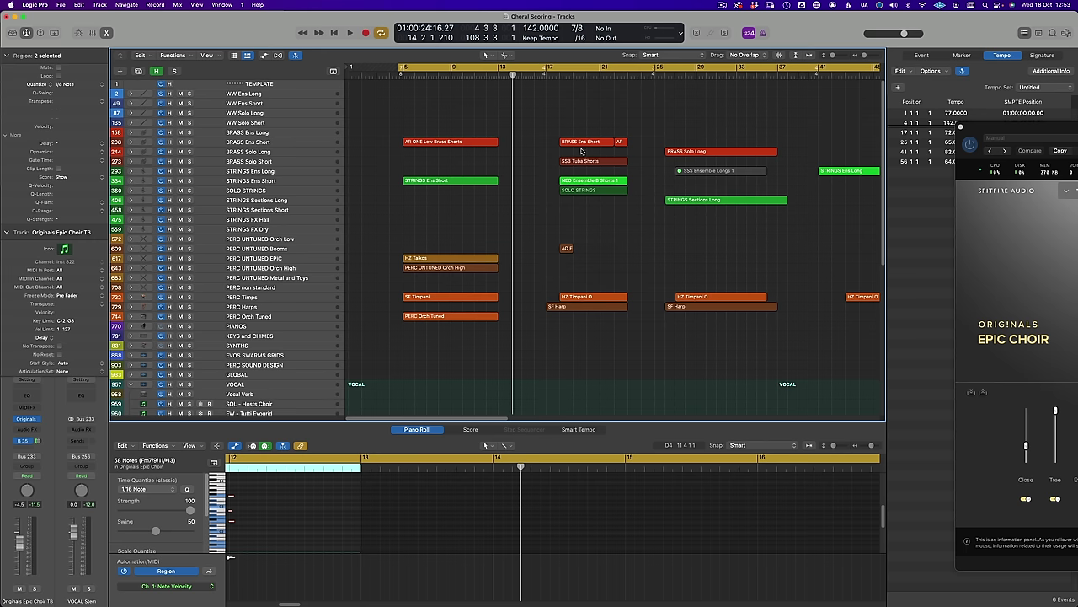
{"action": "left_click", "coordinate": [130, 142]}
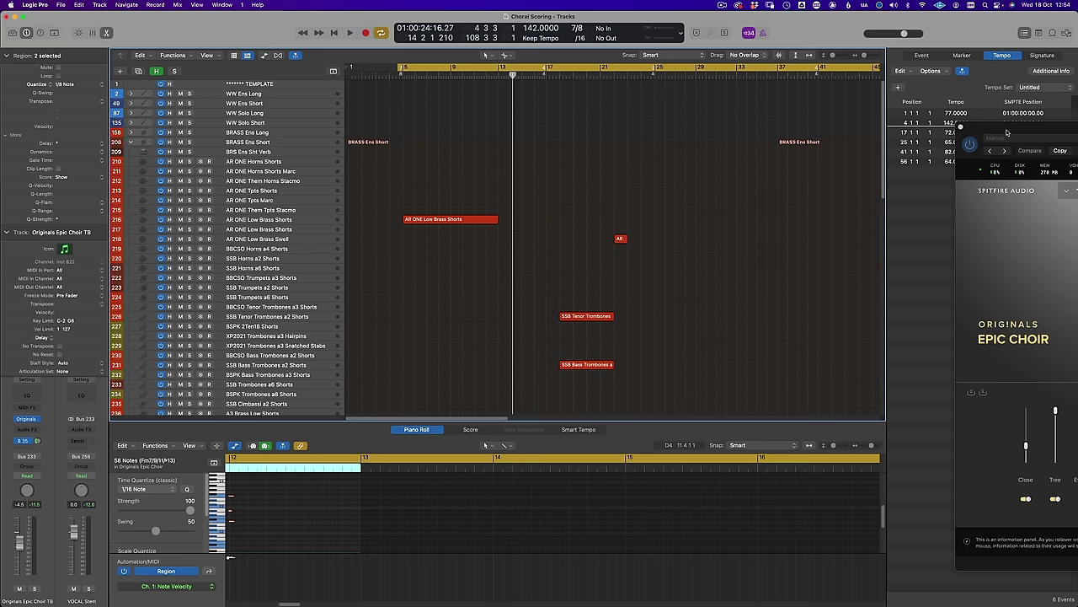
{"action": "left_click", "coordinate": [451, 219]}
{"action": "left_click_drag", "start_coordinate": [896, 57], "coordinate": [663, 39]}
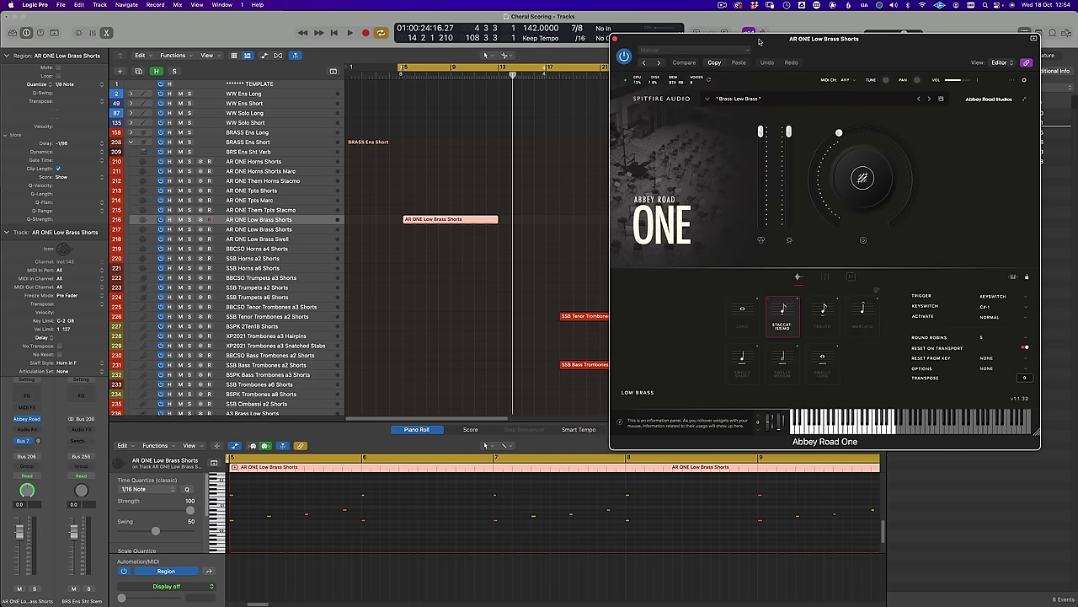
{"action": "left_click_drag", "start_coordinate": [759, 41], "coordinate": [1043, 165]}
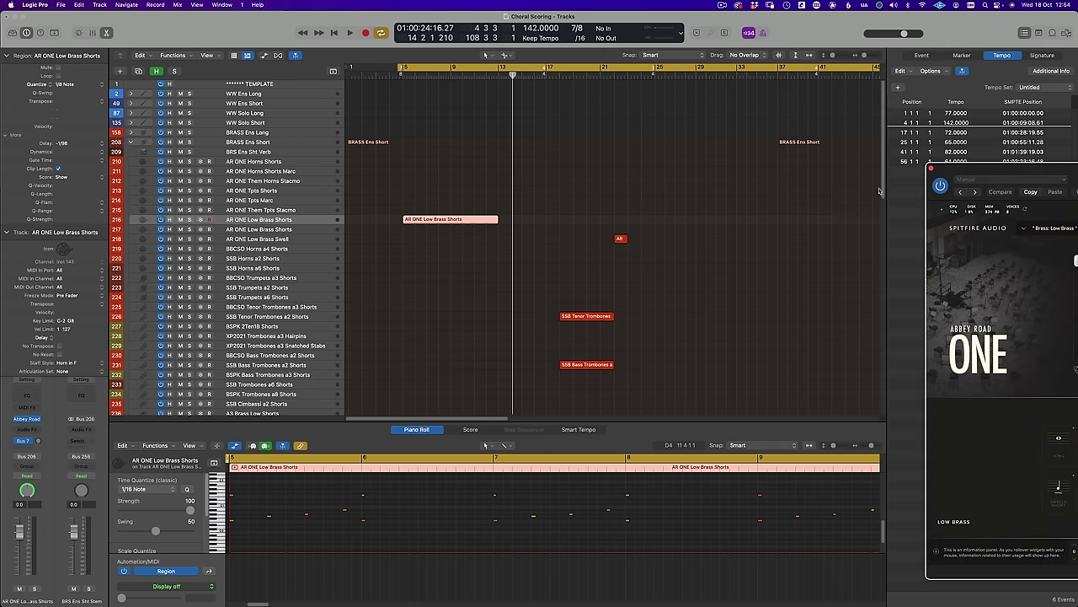
{"action": "left_click_drag", "start_coordinate": [880, 193], "coordinate": [879, 283]}
Expand the STRINGS Ens Short folder and open the SSS Ensemble Shorts 1 instrument.
{"action": "left_click", "coordinate": [131, 269]}
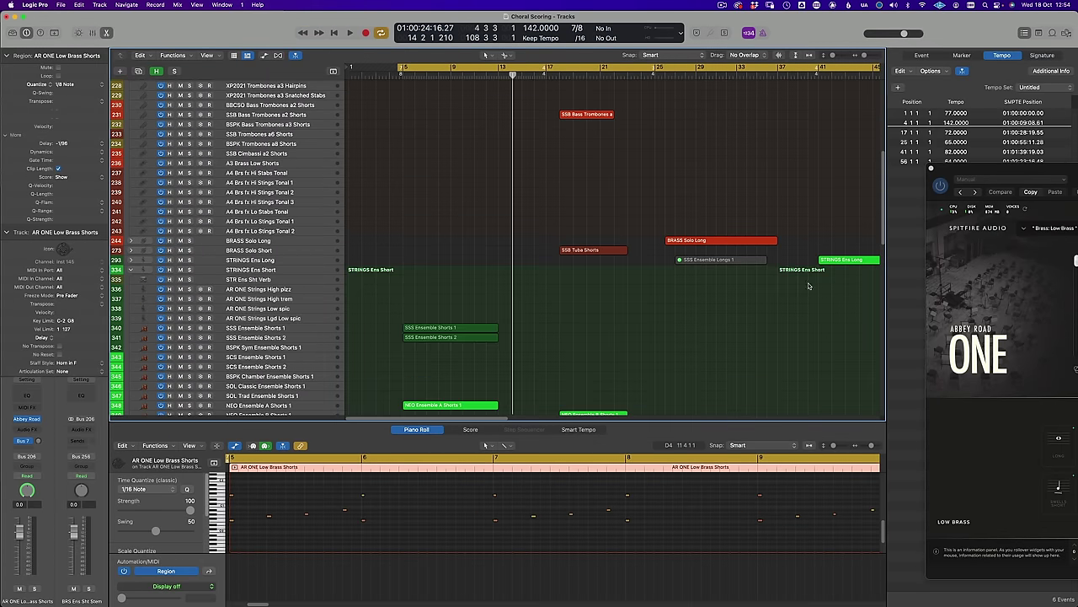
{"action": "scroll", "coordinate": [756, 313], "scroll_direction": "down", "scroll_amount": 8}
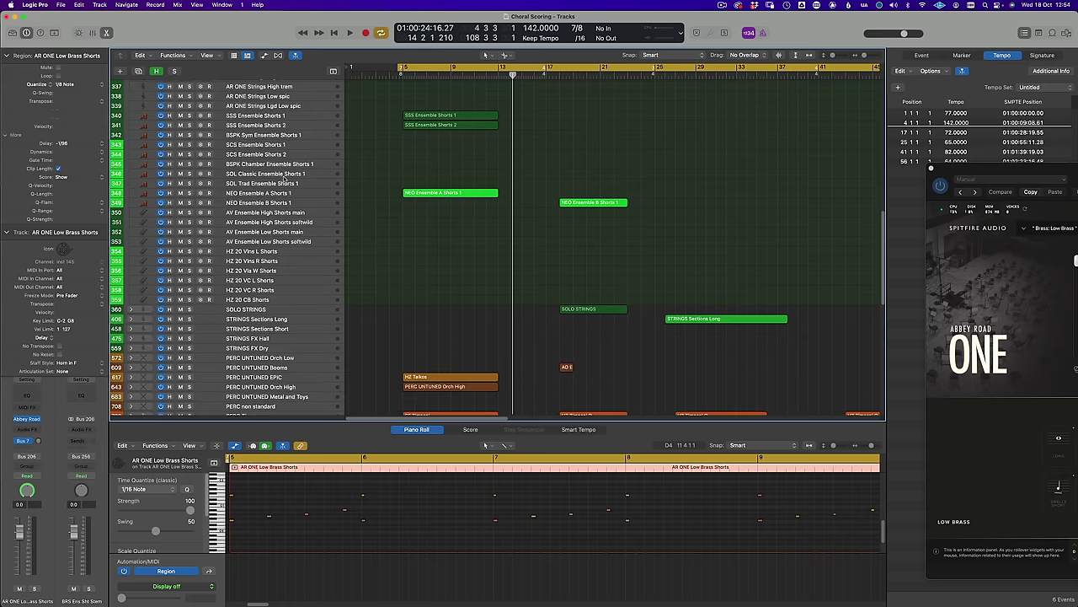
{"action": "left_click", "coordinate": [320, 117]}
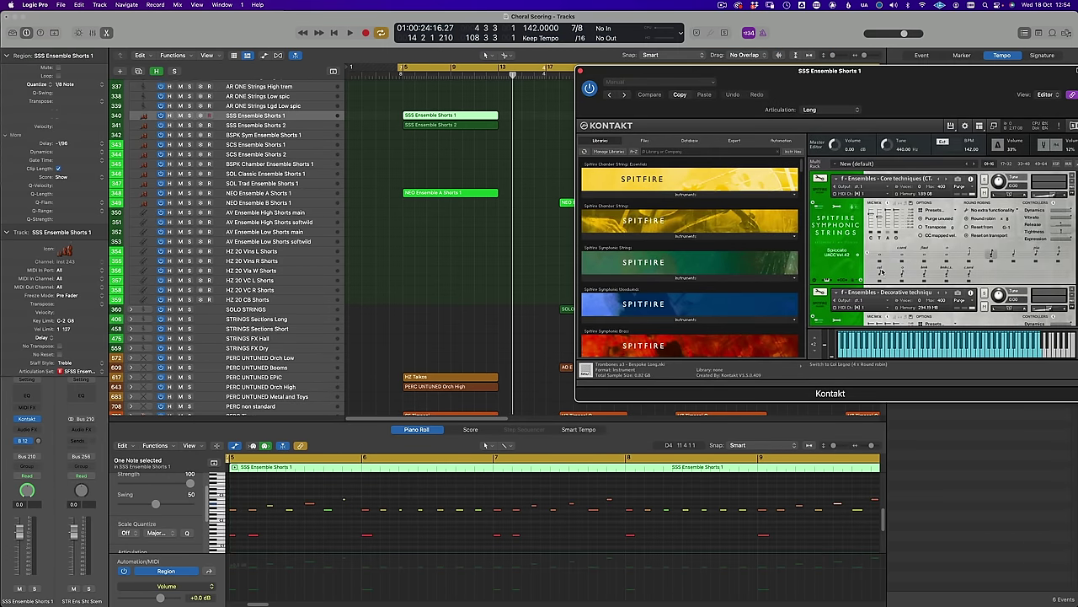
Solo NEO Ensemble A Shorts 1 and audition its Albion NEO instrument from bar 5.
{"action": "left_click", "coordinate": [313, 196]}
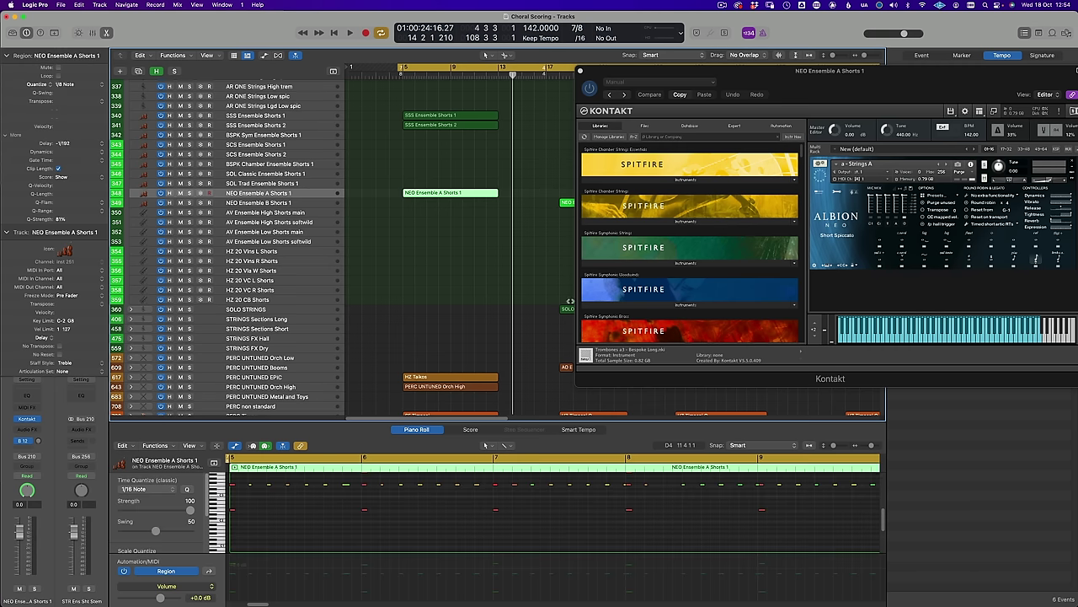
{"action": "scroll", "coordinate": [884, 512], "scroll_direction": "up", "scroll_amount": 2}
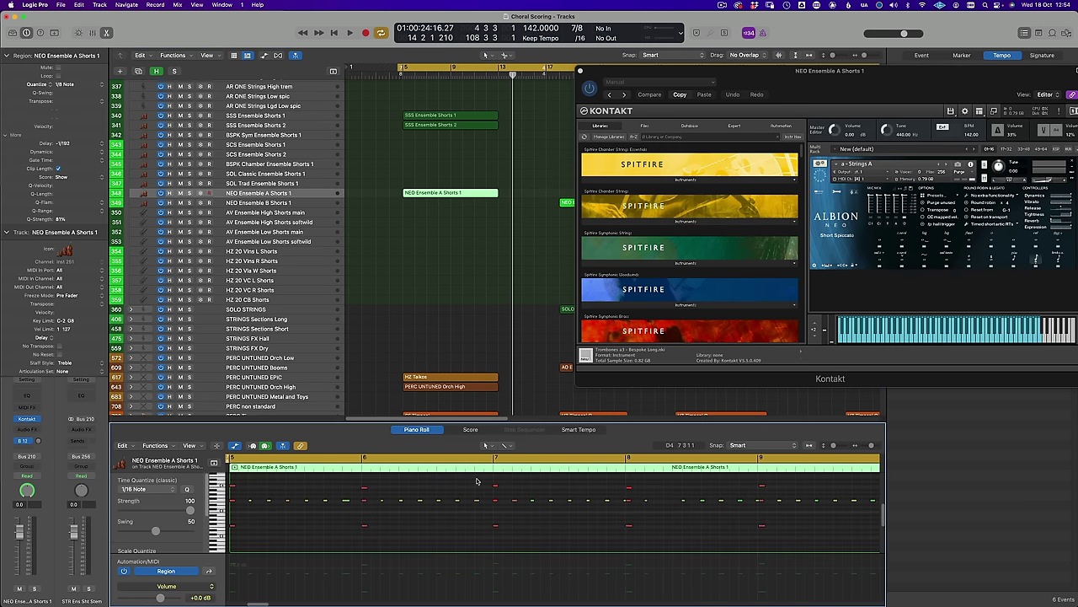
{"action": "key", "text": "s"}
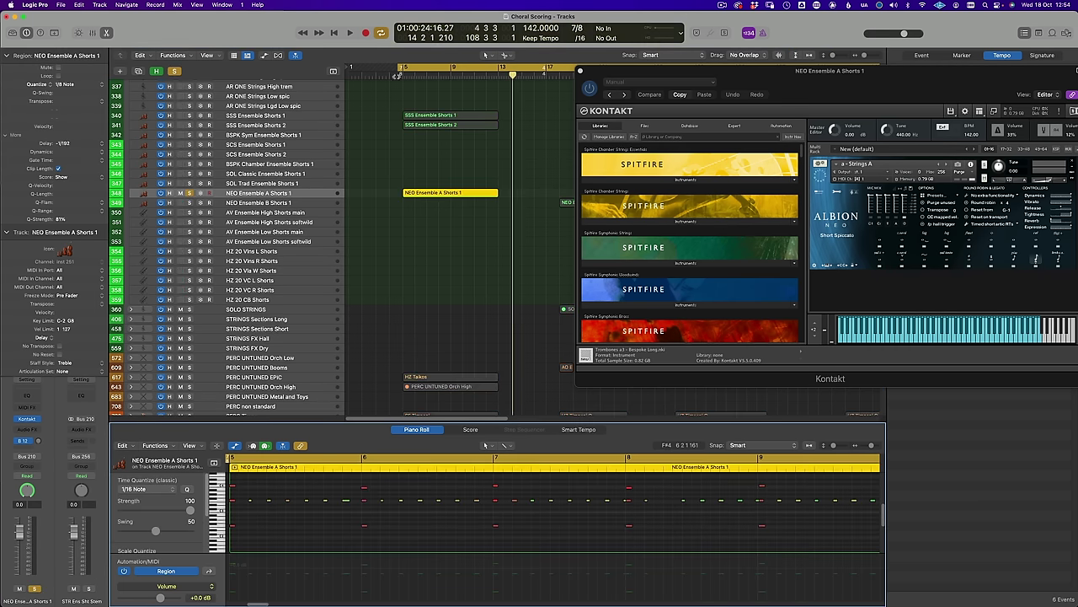
{"action": "left_click", "coordinate": [396, 75]}
{"action": "key", "text": "space"}
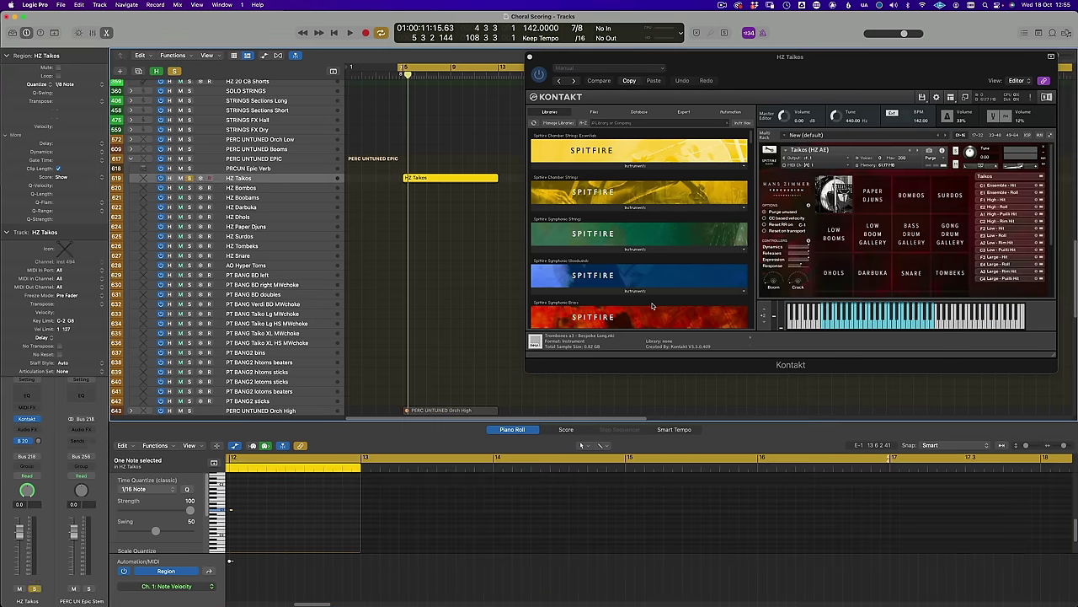
Play and stop the soloed HZ Taikos part, unsolo it, and scroll down to the AR ORCH tracks.
{"action": "key", "text": "space"}
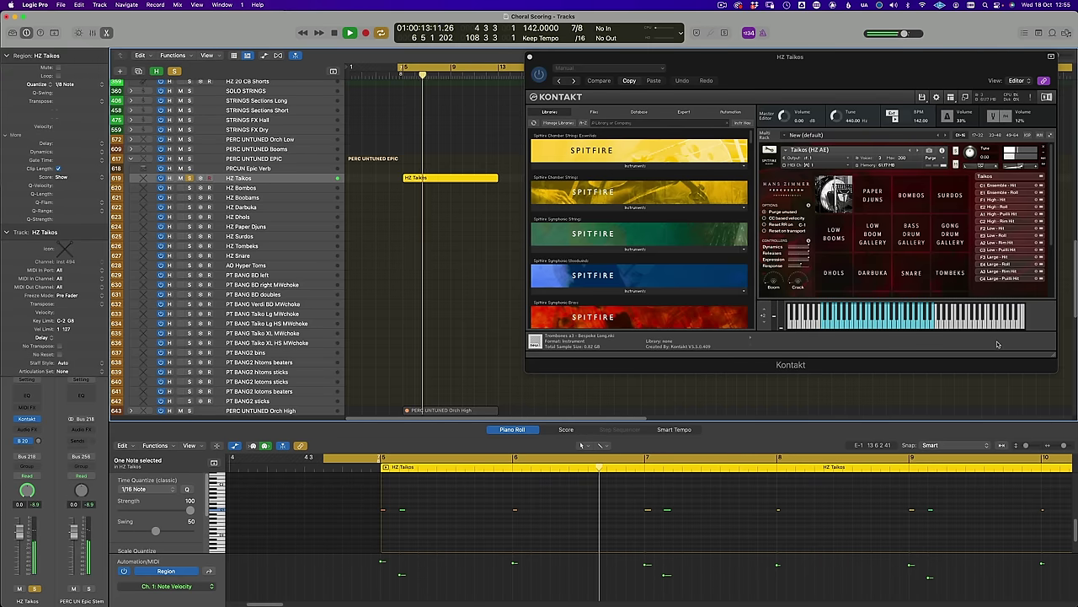
{"action": "key", "text": "space"}
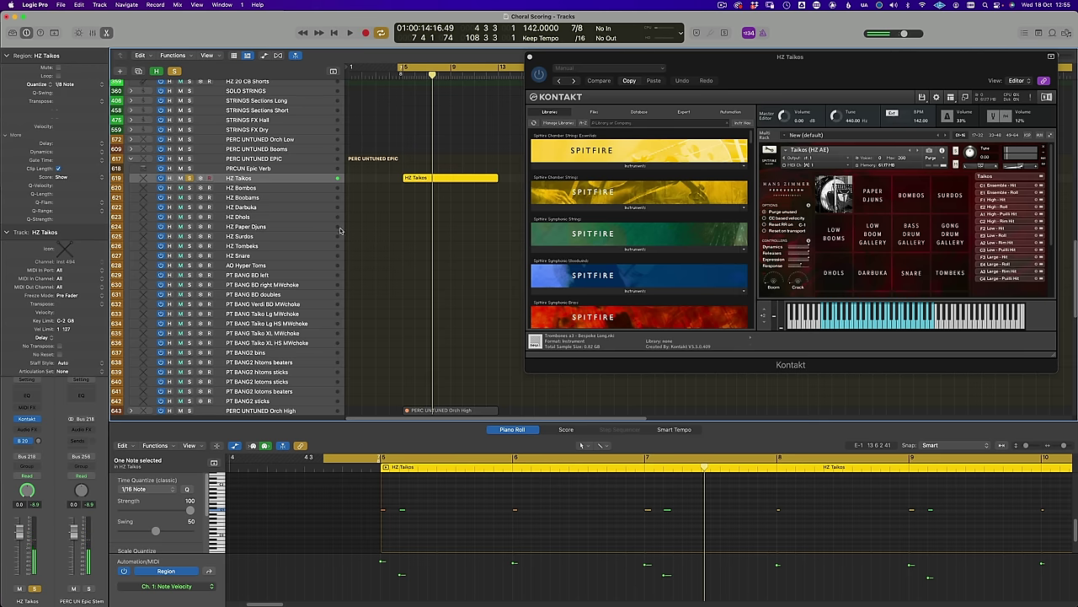
{"action": "left_click", "coordinate": [189, 178]}
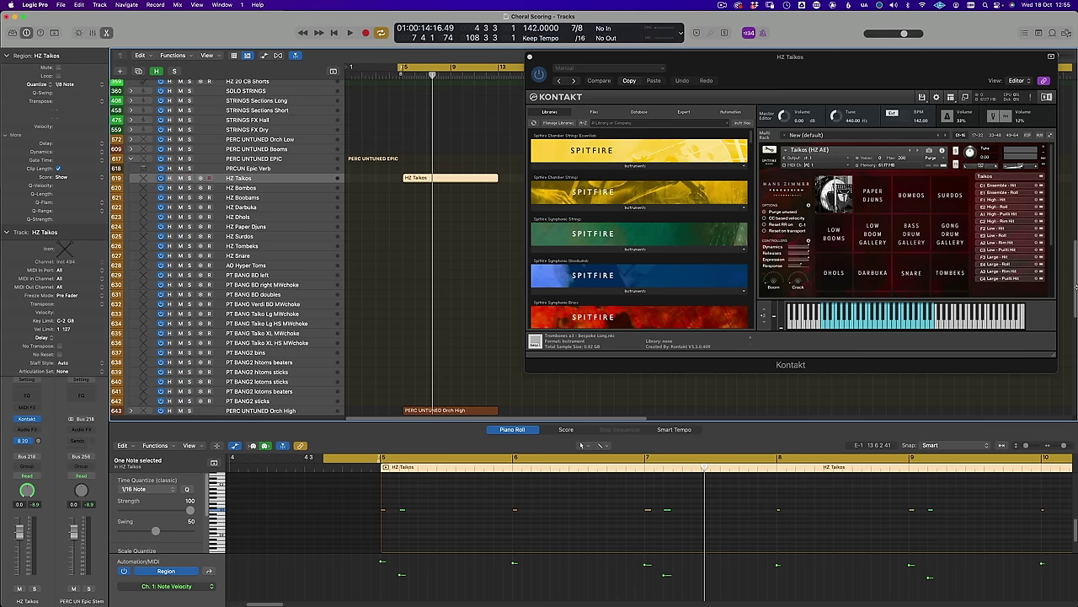
{"action": "scroll", "coordinate": [228, 244], "scroll_direction": "down", "scroll_amount": 5}
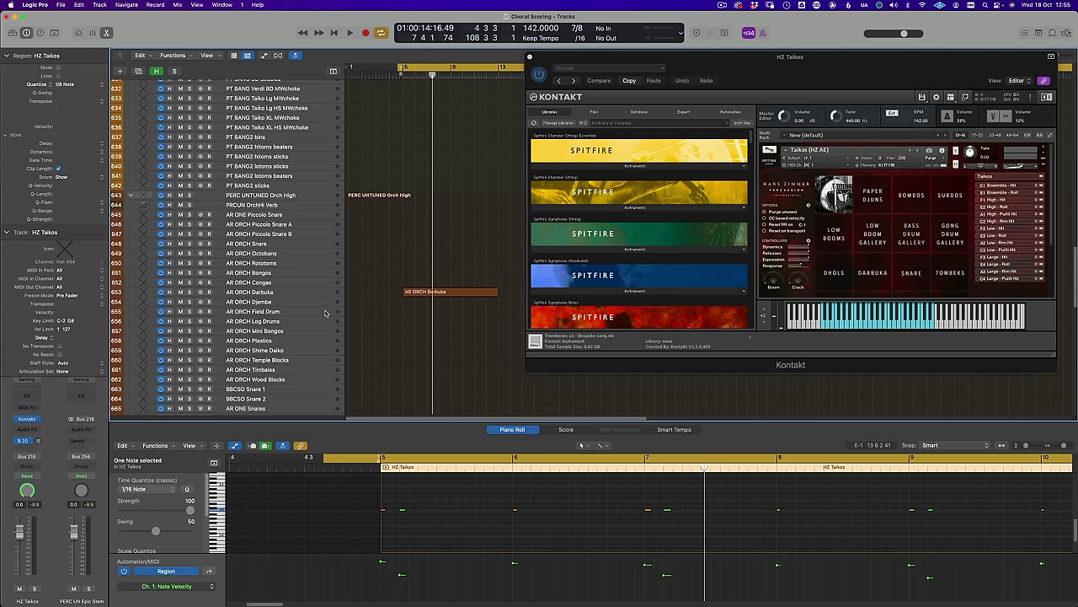
Solo and audition the AR ORCH Darbuka part from bar 5, then unsolo it.
{"action": "key", "text": "Down"}
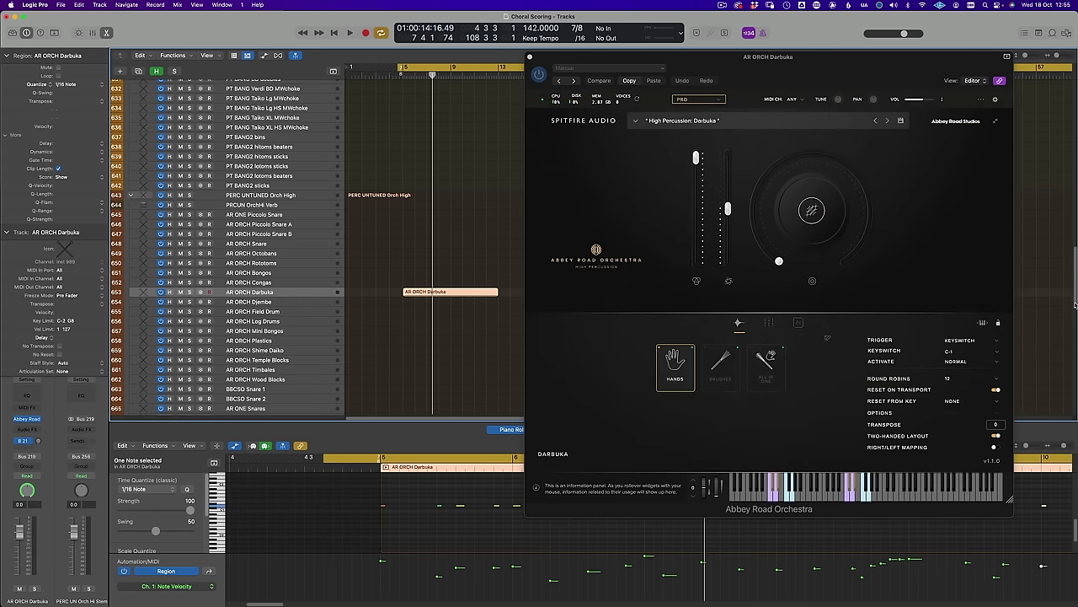
{"action": "scroll", "coordinate": [1075, 305], "scroll_direction": "down", "scroll_amount": 3}
{"action": "key", "text": "s"}
{"action": "key", "text": "space"}
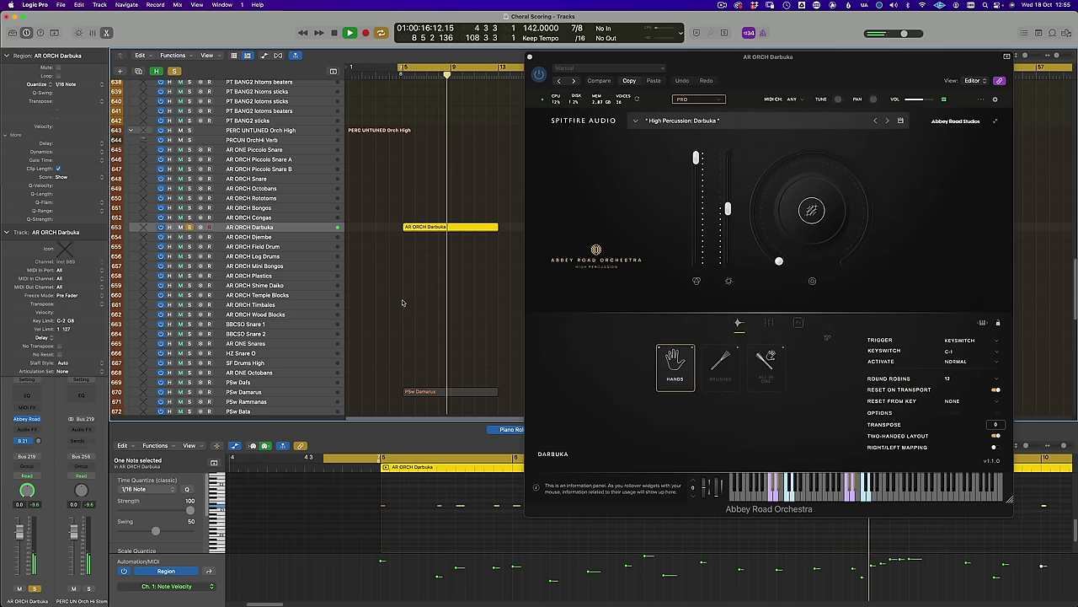
{"action": "left_click", "coordinate": [189, 227]}
Solo and audition PSw Damarus from the cycle start, then expand the PERC Timps folder.
{"action": "left_click", "coordinate": [168, 394]}
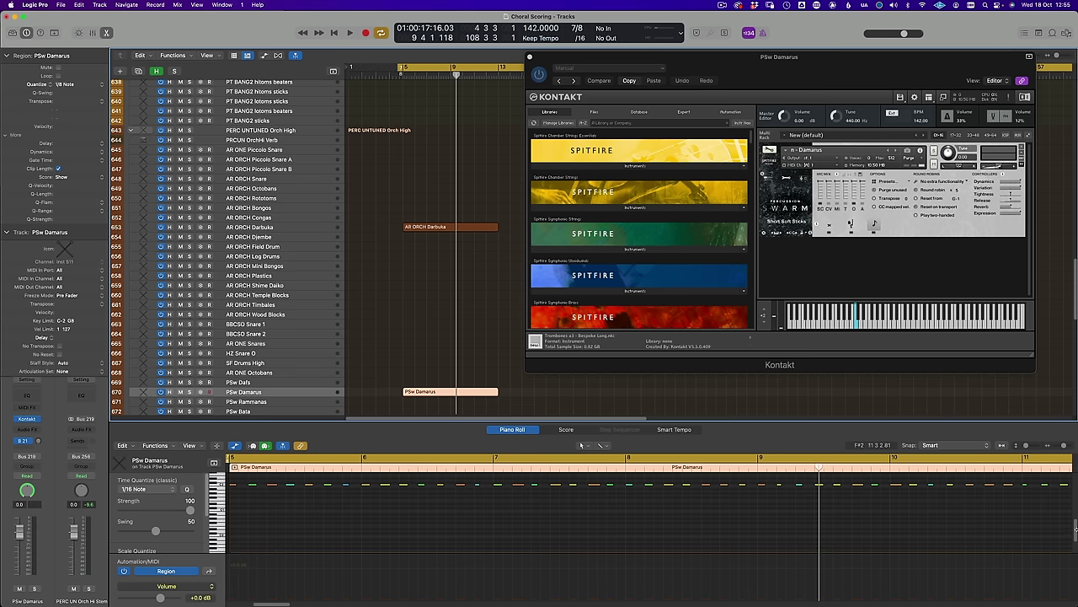
{"action": "scroll", "coordinate": [822, 494], "scroll_direction": "up", "scroll_amount": 3}
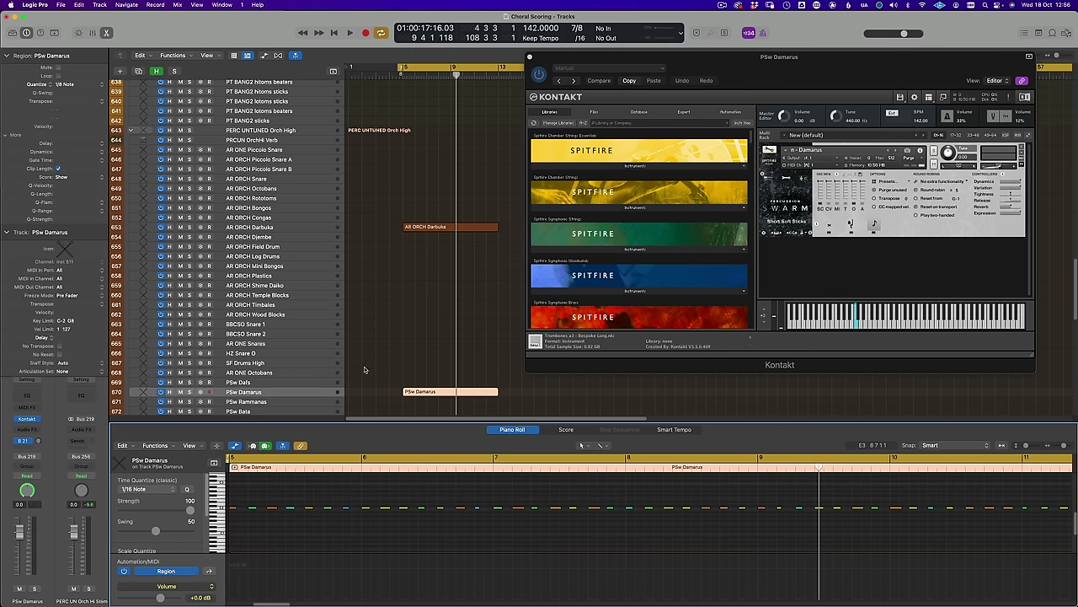
{"action": "key", "text": "s"}
{"action": "key", "text": "space"}
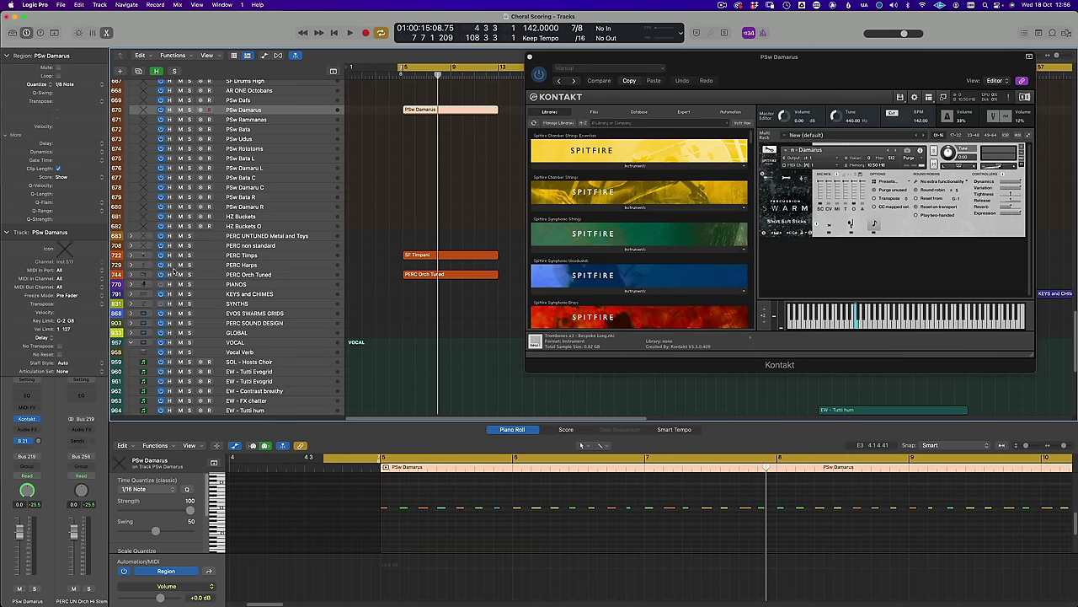
{"action": "left_click", "coordinate": [131, 255]}
Solo and audition SF Timpani, unsolo it, then select the PERC Orch Tuned track.
{"action": "left_click", "coordinate": [337, 316]}
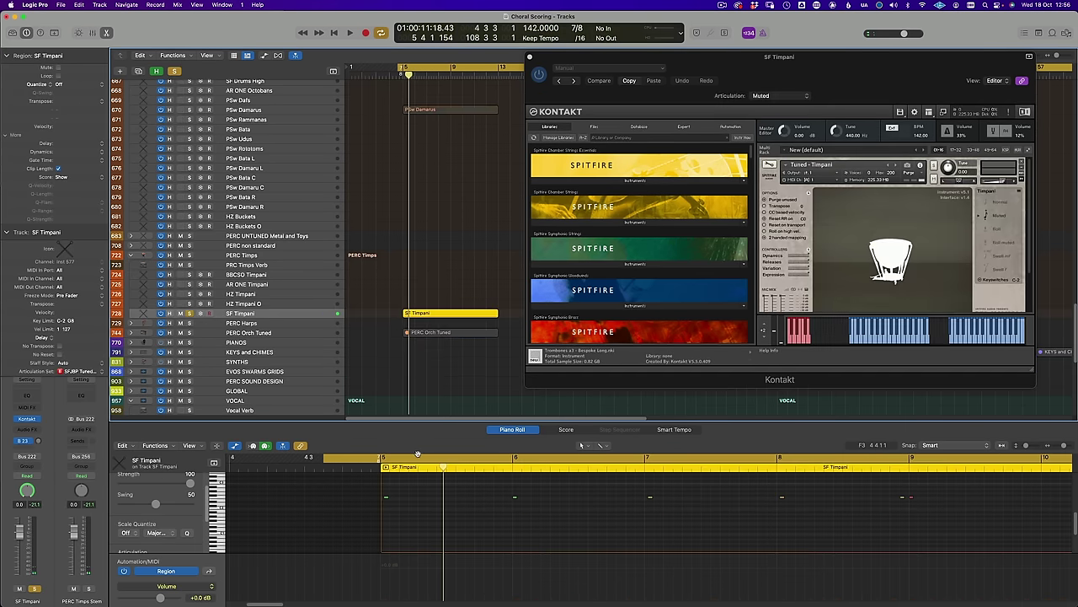
{"action": "key", "text": "s"}
{"action": "key", "text": "space"}
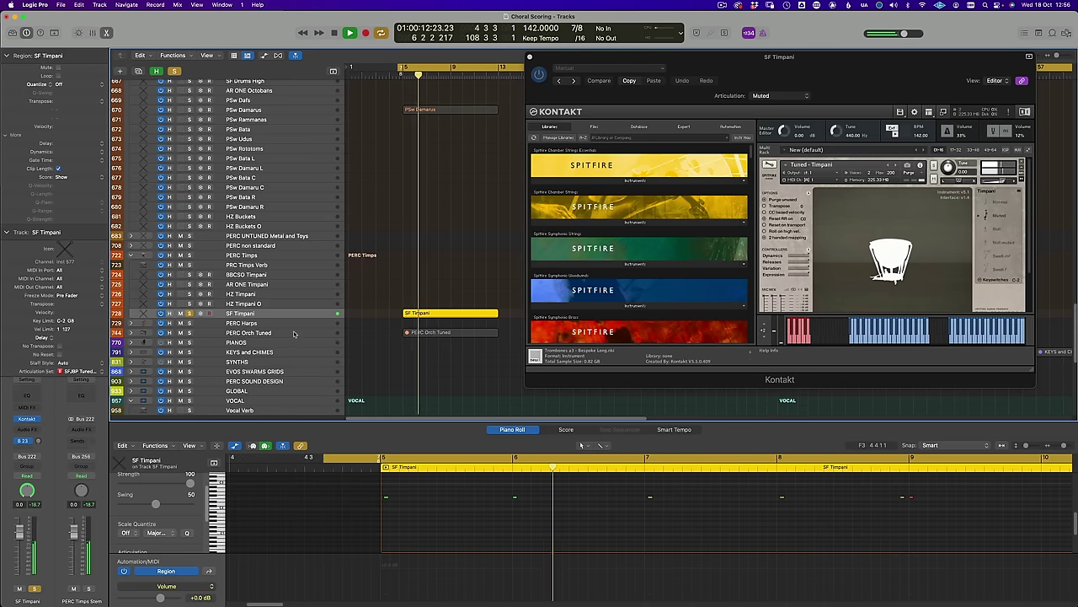
{"action": "left_click", "coordinate": [189, 313]}
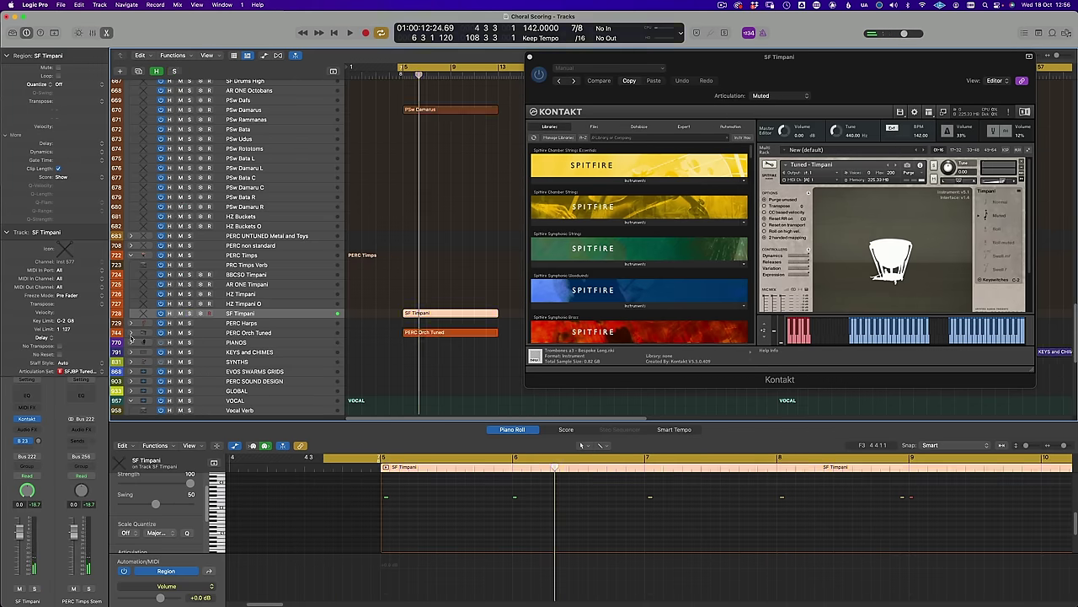
{"action": "left_click", "coordinate": [134, 334]}
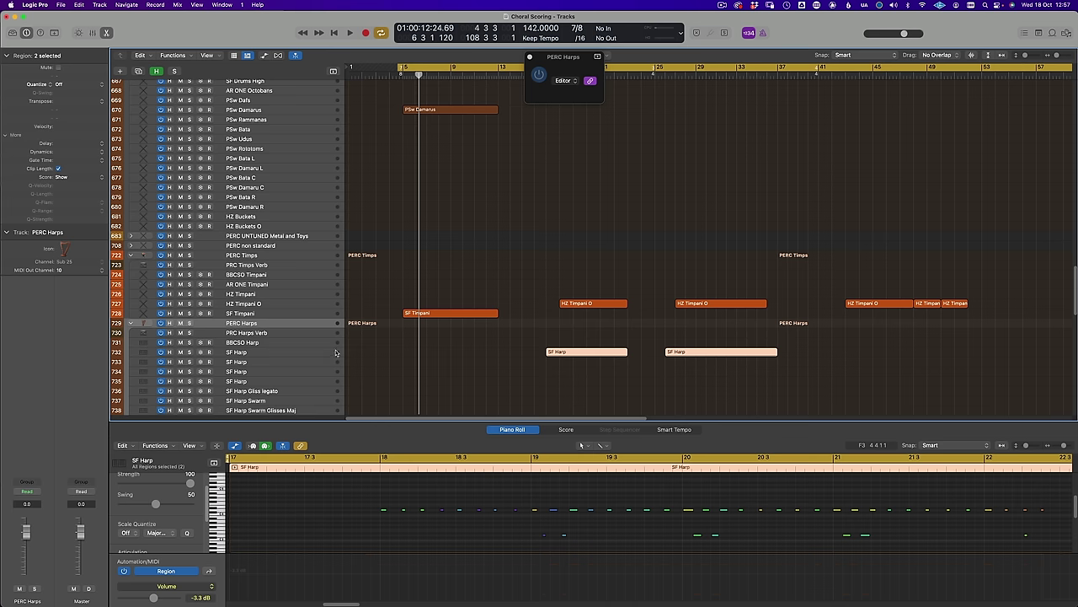
Audition the SF Harp region from just before bar 18, then release the solo.
{"action": "left_click", "coordinate": [335, 352]}
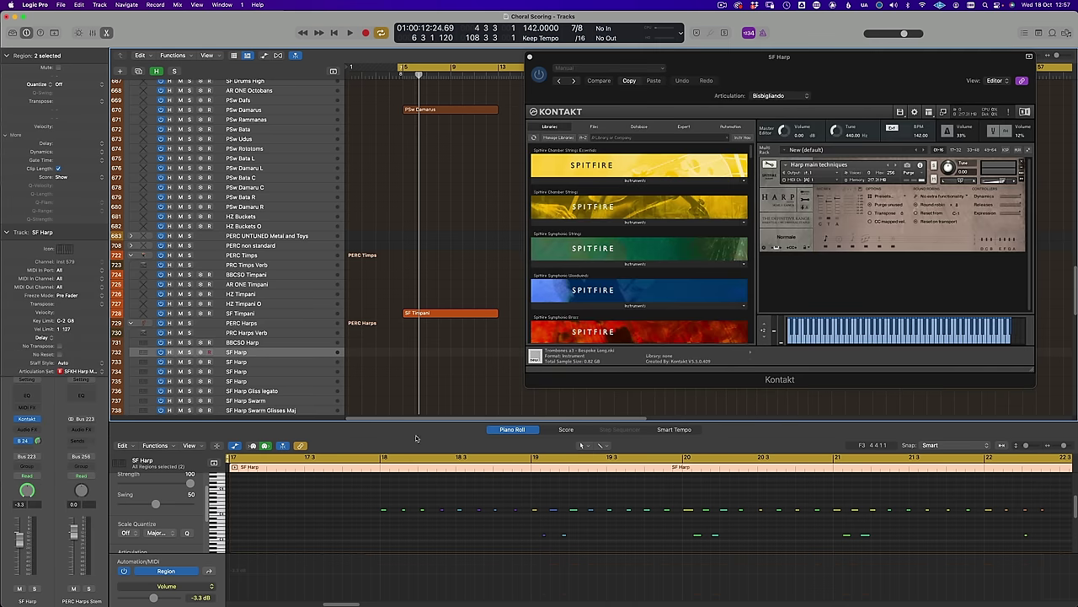
{"action": "left_click", "coordinate": [380, 471]}
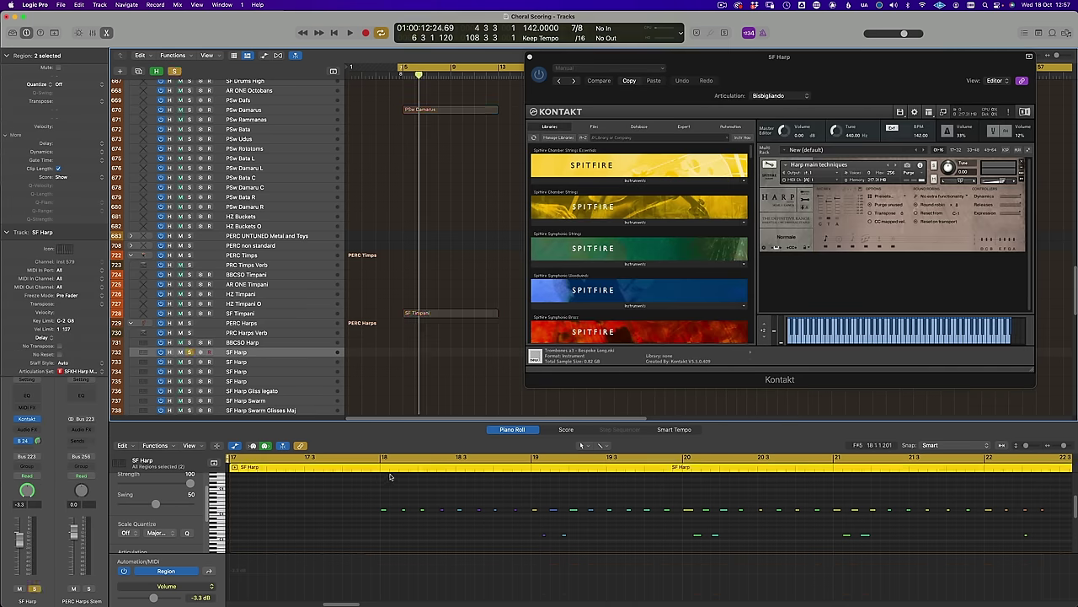
{"action": "left_click", "coordinate": [375, 468]}
{"action": "key", "text": "space"}
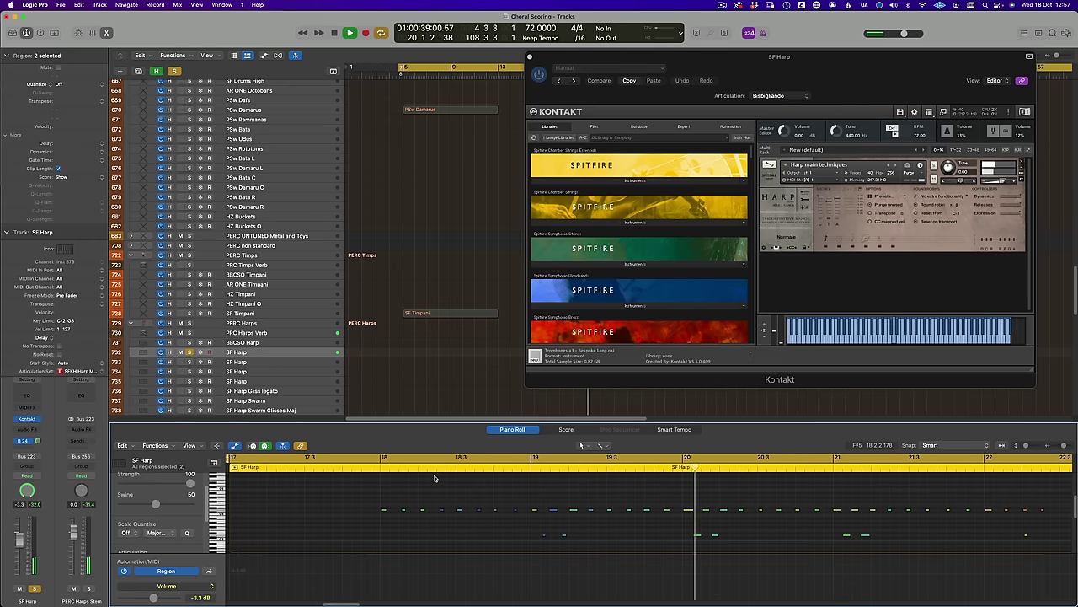
{"action": "key", "text": "ctrl+s"}
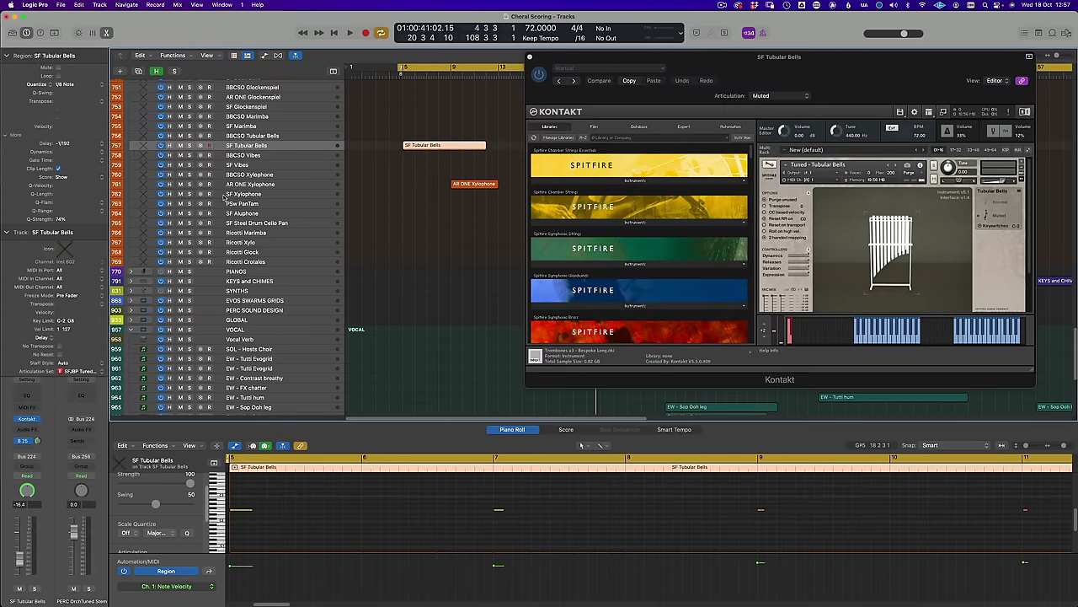
Solo and play the SF Tubular Bells part, then audition the AR ONE Xylophone part.
{"action": "key", "text": "s"}
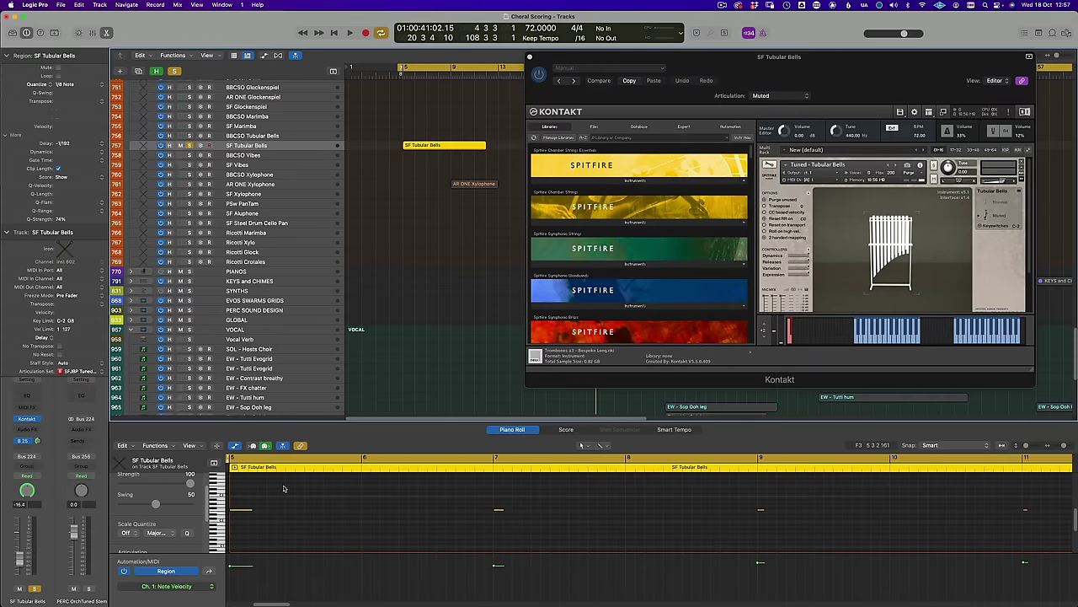
{"action": "key", "text": "space"}
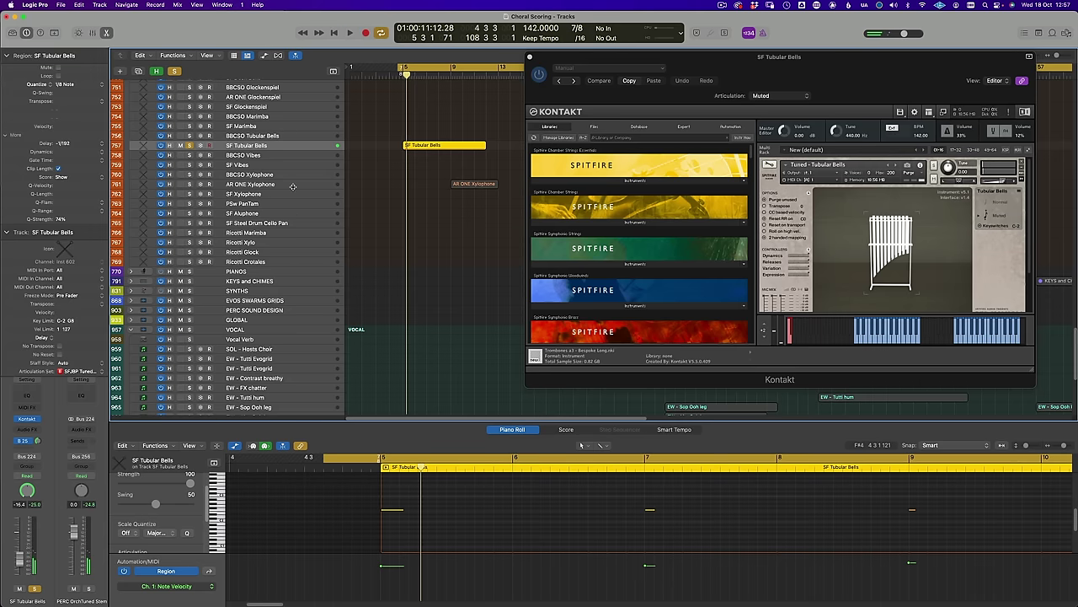
{"action": "key", "text": "Down"}
{"action": "key", "text": "Down"}
{"action": "key", "text": "Down"}
{"action": "key", "text": "Down"}
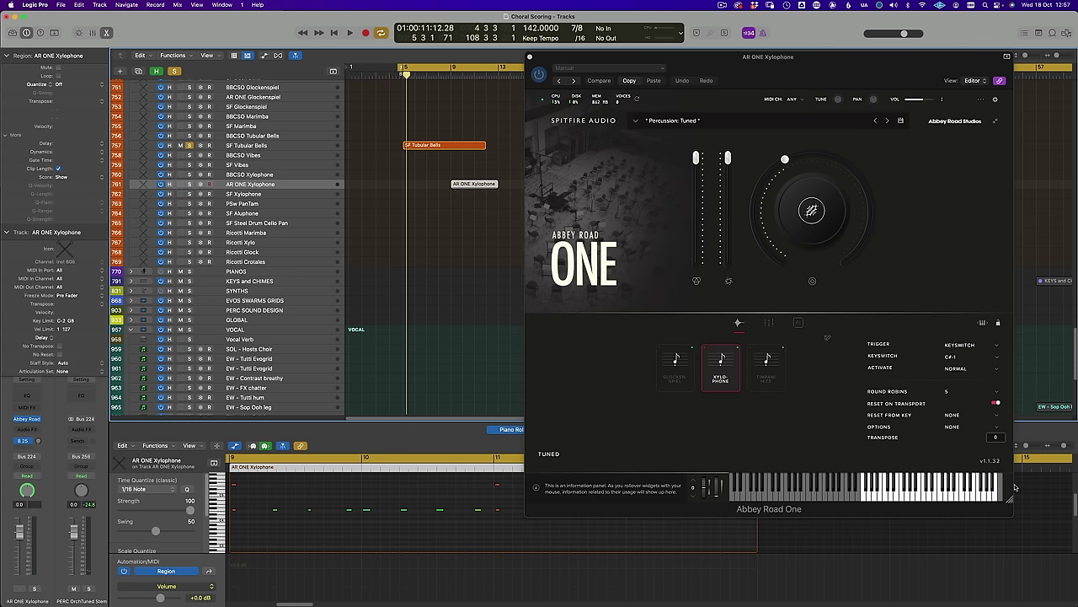
{"action": "scroll", "coordinate": [575, 552], "scroll_direction": "up", "scroll_amount": 1}
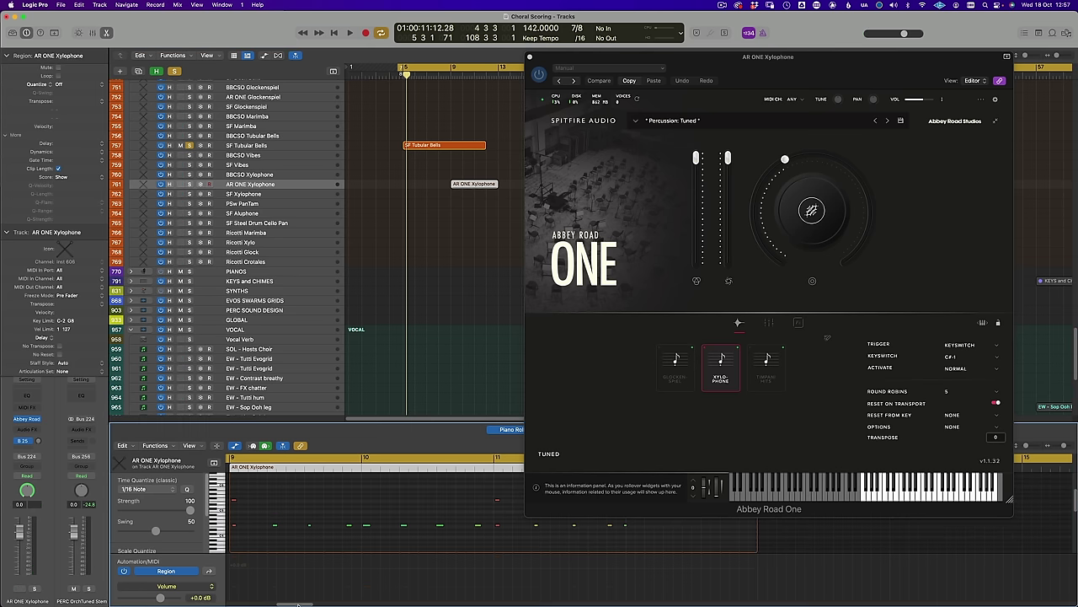
{"action": "left_click_drag", "start_coordinate": [295, 603], "coordinate": [291, 603]}
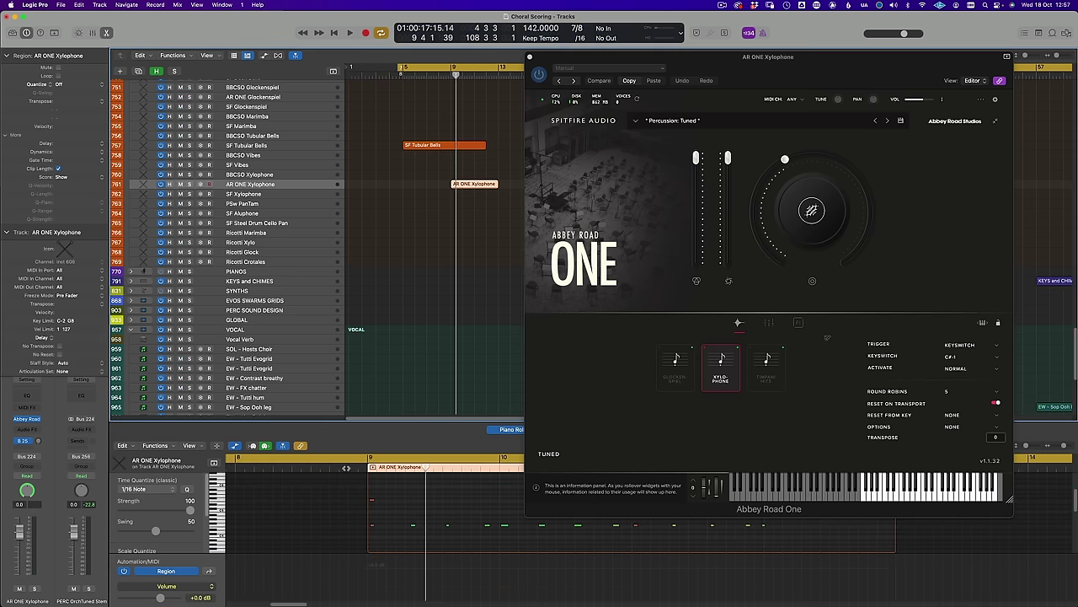
{"action": "key", "text": "space"}
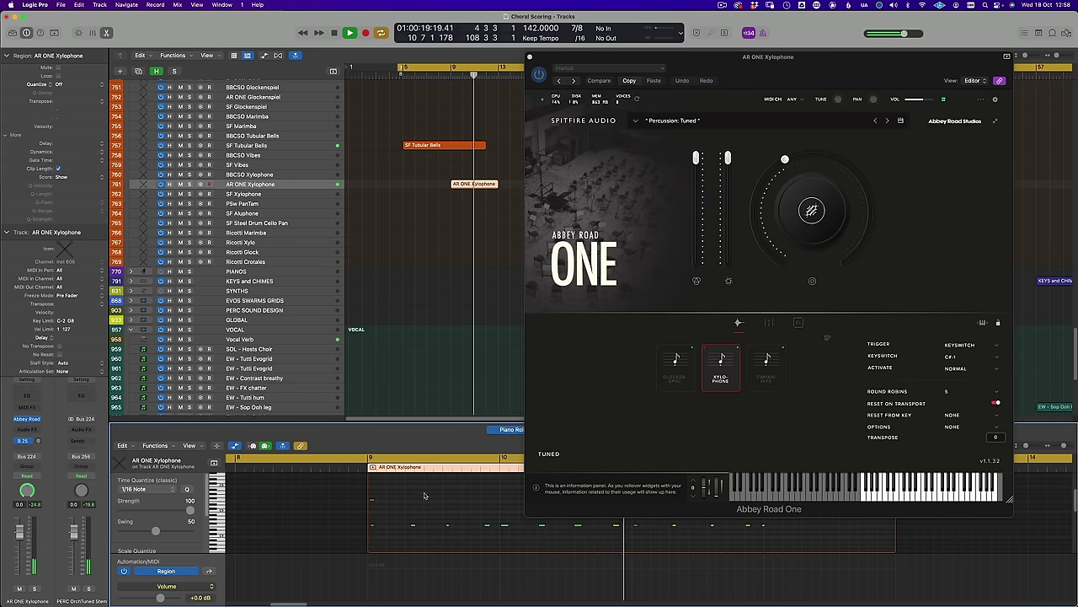
{"action": "key", "text": "space"}
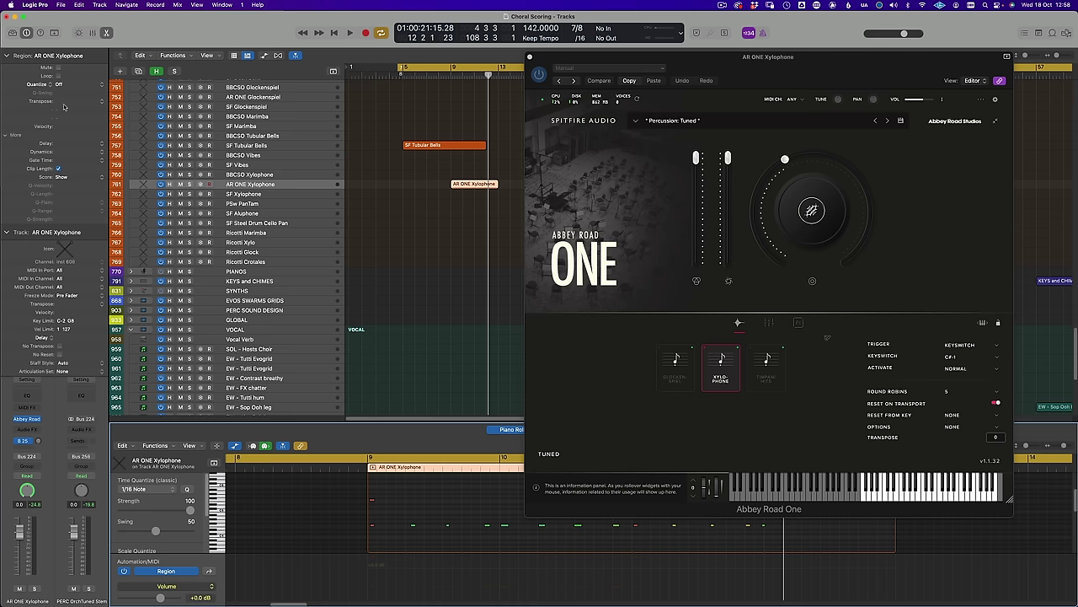
Open the region Delay values list and dismiss it without changing the value.
{"action": "left_click", "coordinate": [100, 146]}
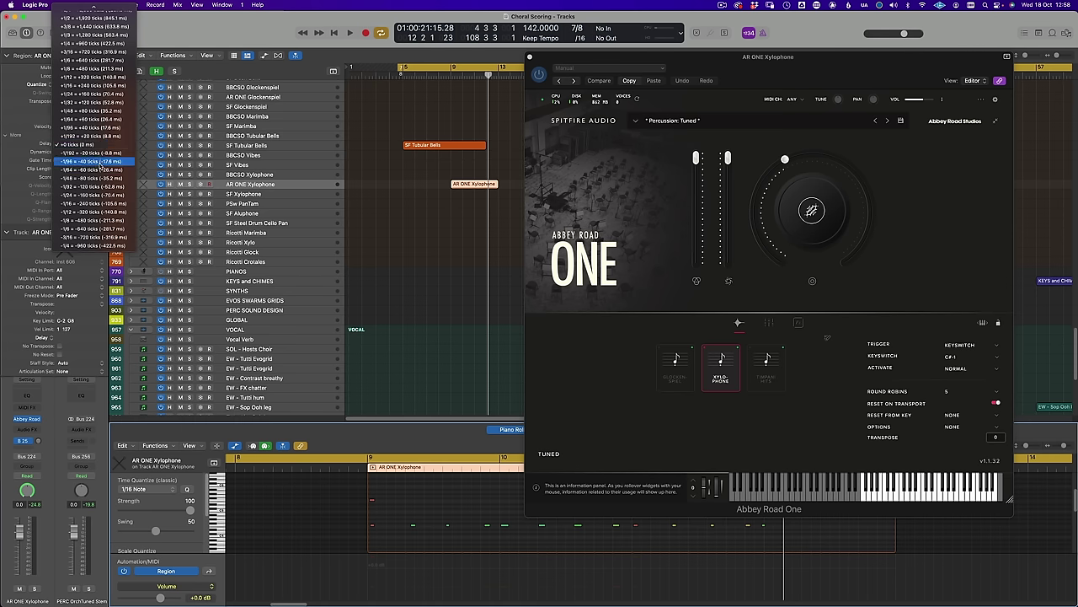
{"action": "left_click", "coordinate": [246, 145]}
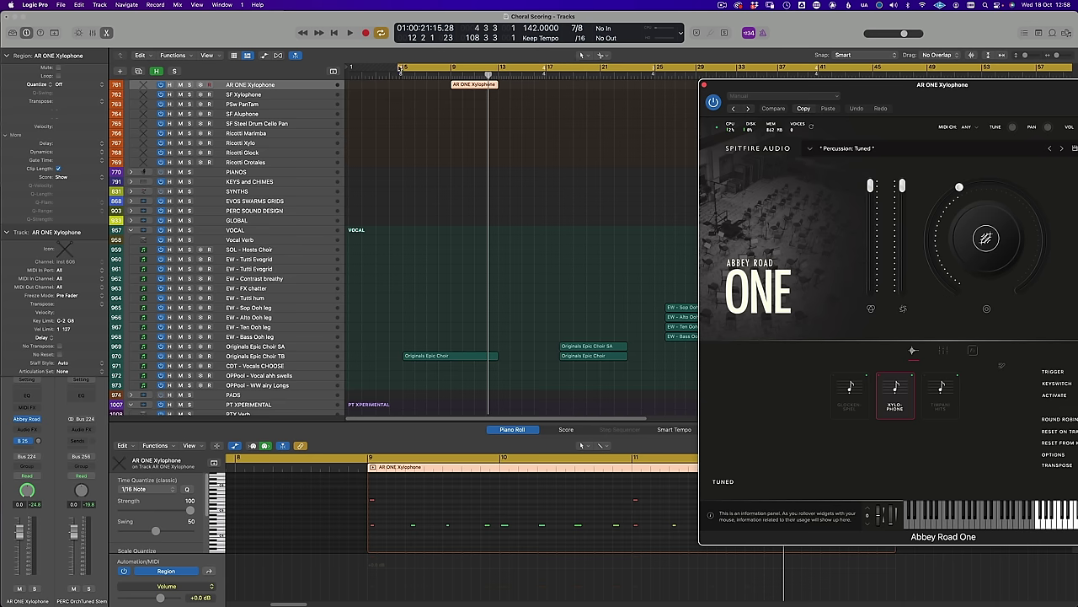
Set the cycle start to bar 17, select both Originals Epic Choir regions, and close Abbey Road One.
{"action": "left_click_drag", "start_coordinate": [399, 67], "coordinate": [548, 66]}
{"action": "left_click", "coordinate": [604, 364]}
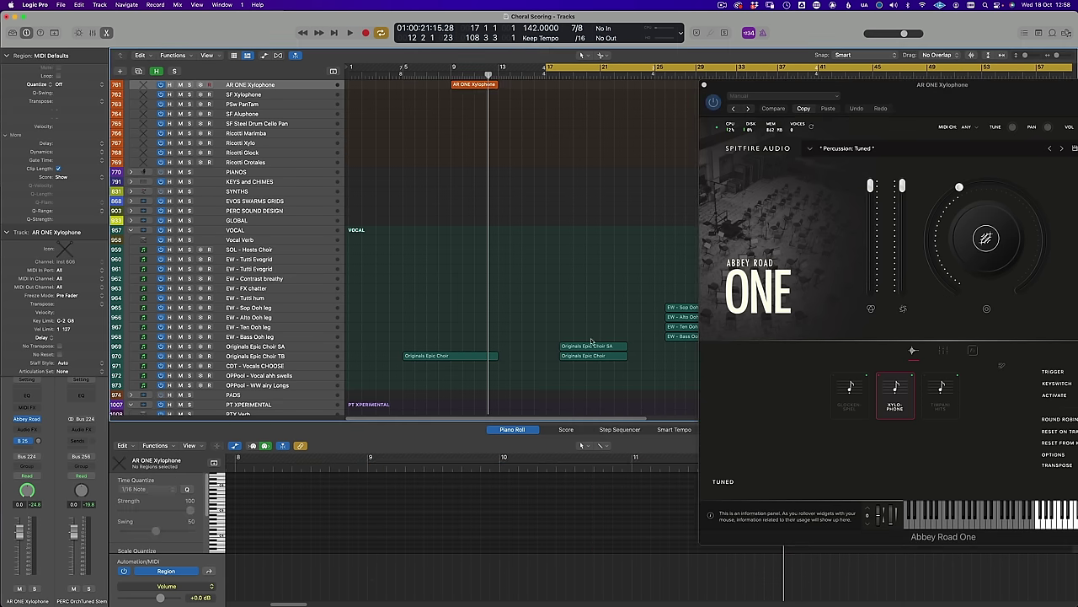
{"action": "left_click_drag", "start_coordinate": [573, 323], "coordinate": [603, 380]}
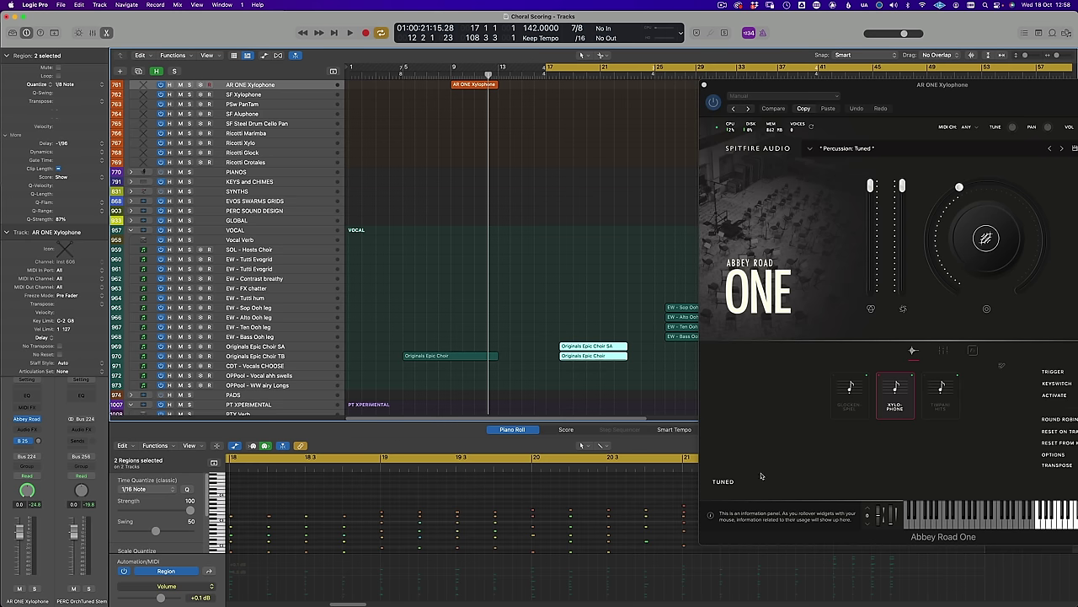
{"action": "left_click", "coordinate": [704, 85]}
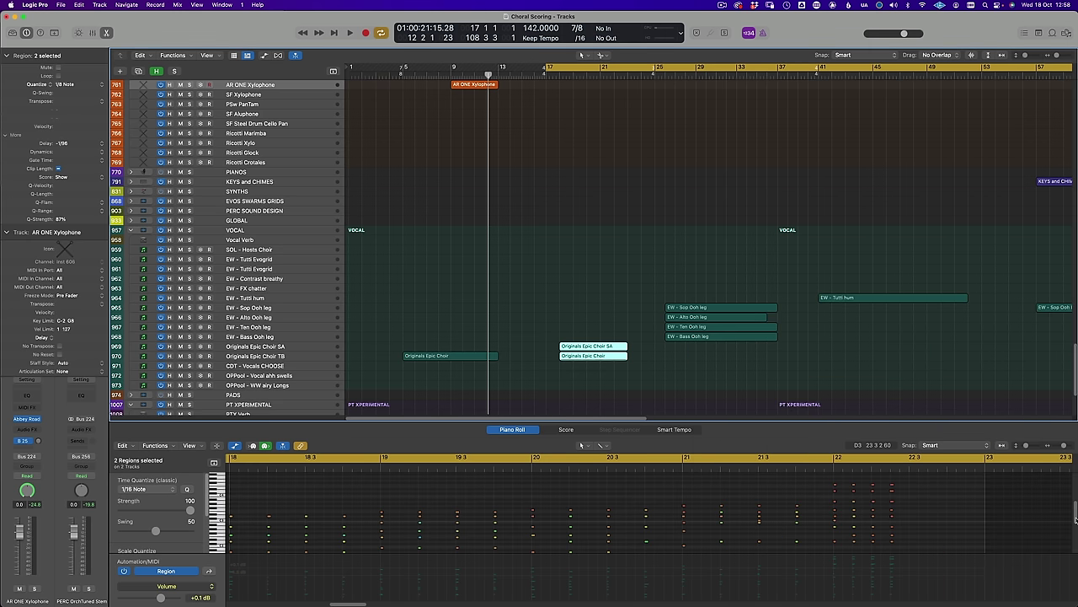
{"action": "scroll", "coordinate": [640, 512], "scroll_direction": "down", "scroll_amount": 3}
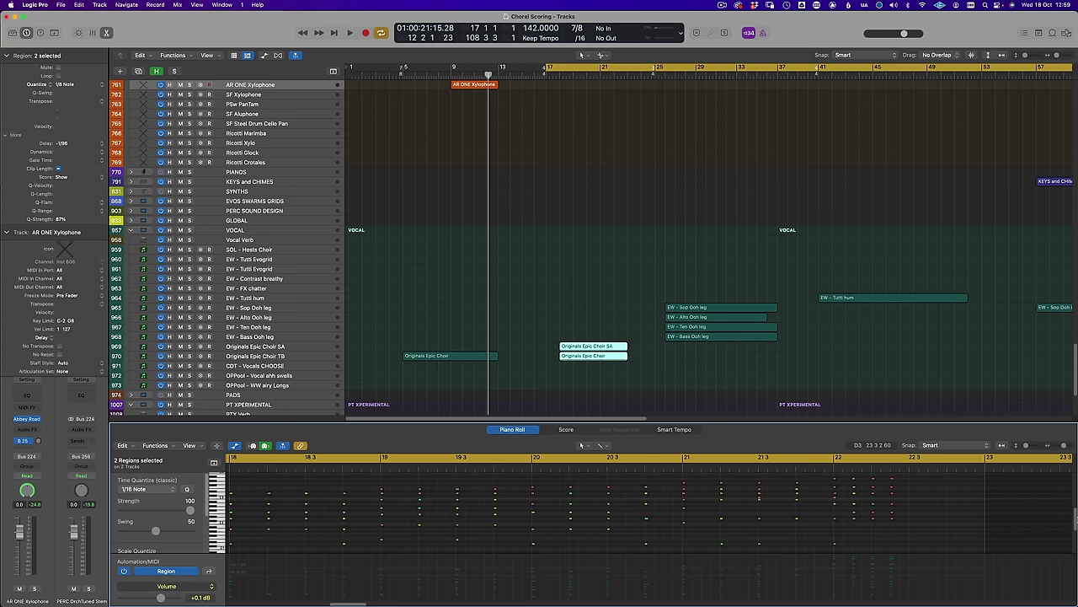
{"action": "left_click_drag", "start_coordinate": [351, 604], "coordinate": [344, 604]}
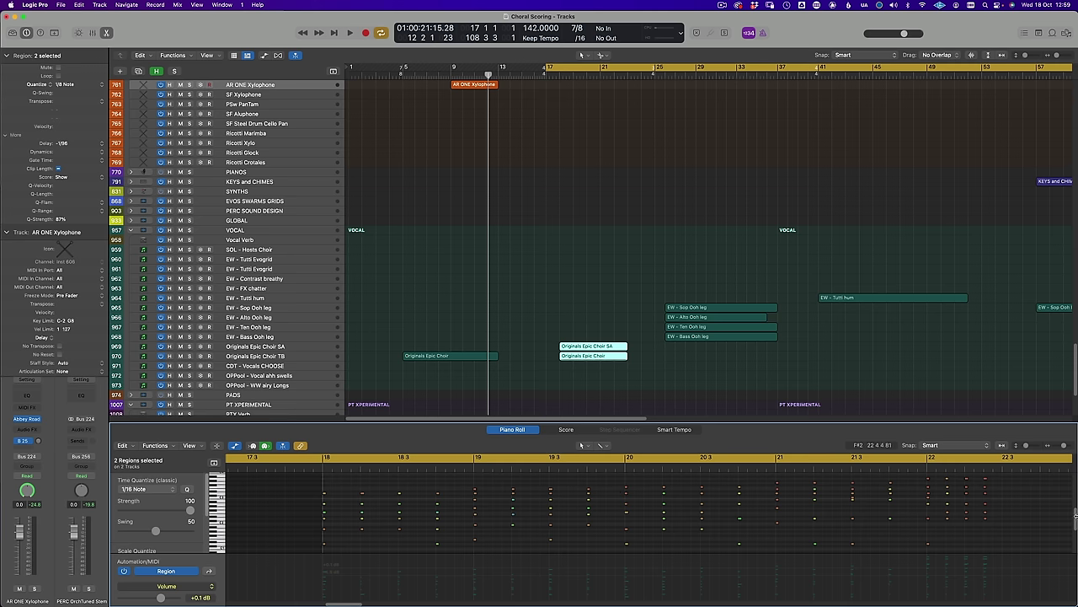
Show the choir regions as notation, compare the SA and TB parts, then return to the SA part.
{"action": "scroll", "coordinate": [1065, 506], "scroll_direction": "up", "scroll_amount": 1}
{"action": "key", "text": "n"}
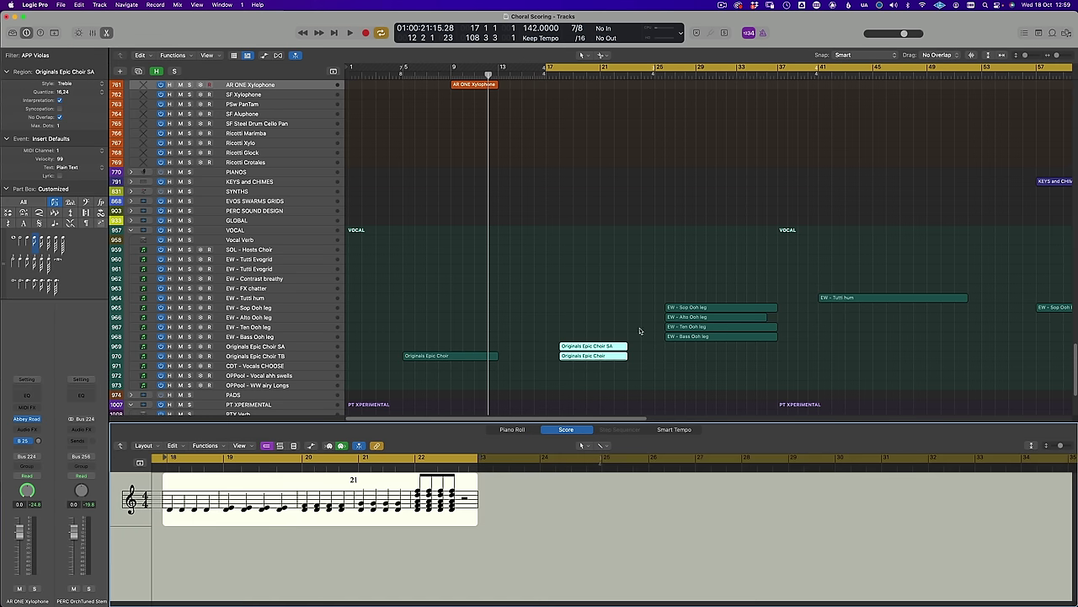
{"action": "left_click", "coordinate": [600, 346]}
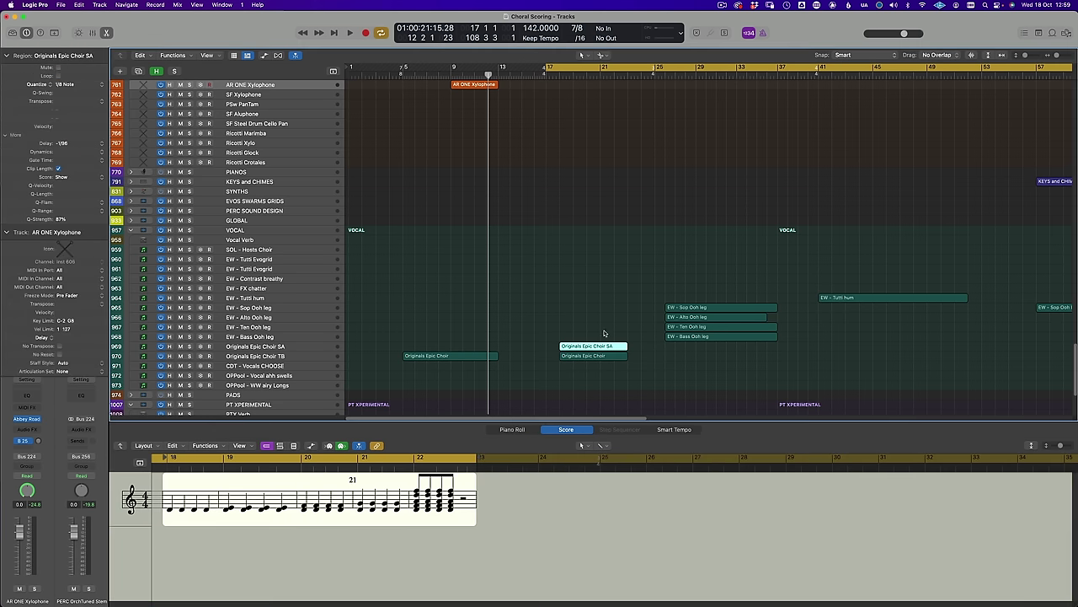
{"action": "left_click", "coordinate": [609, 357]}
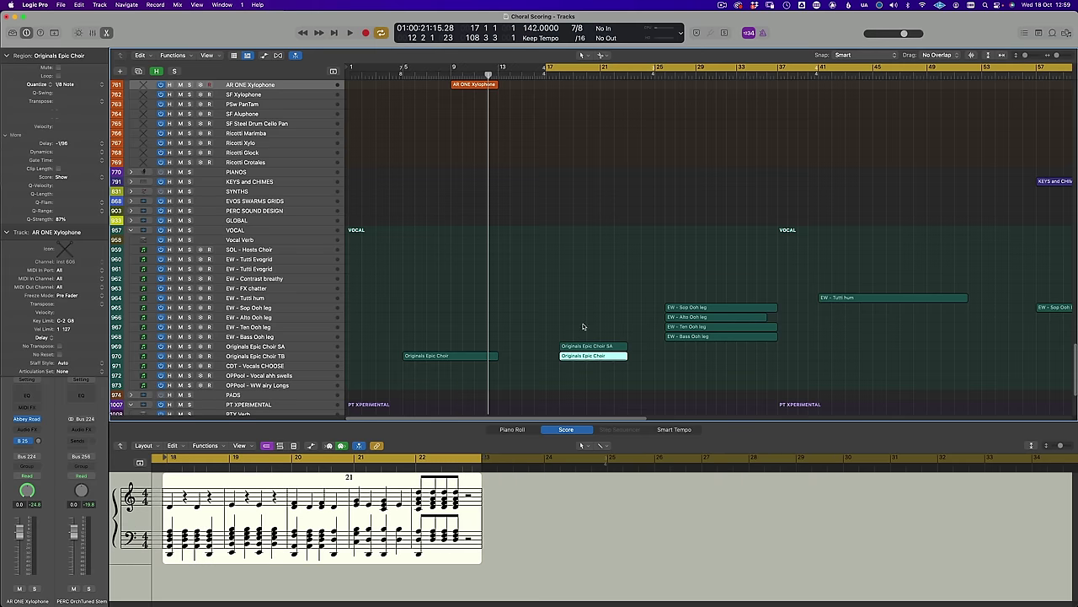
{"action": "key", "text": "Up"}
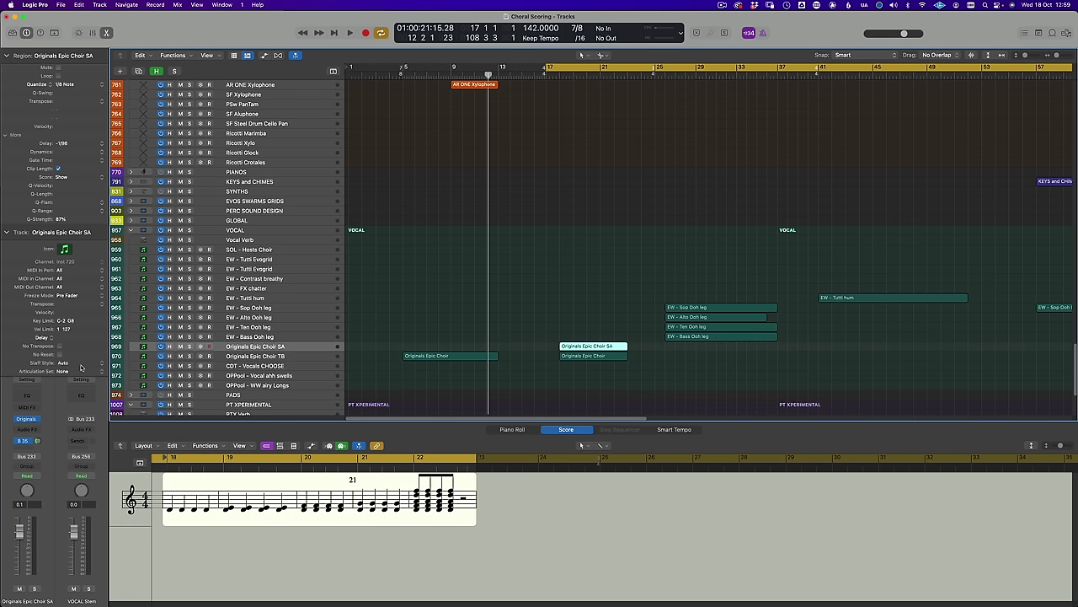
Open the Originals Epic Choir instrument window and move it to the centre of the screen.
{"action": "left_click", "coordinate": [27, 420]}
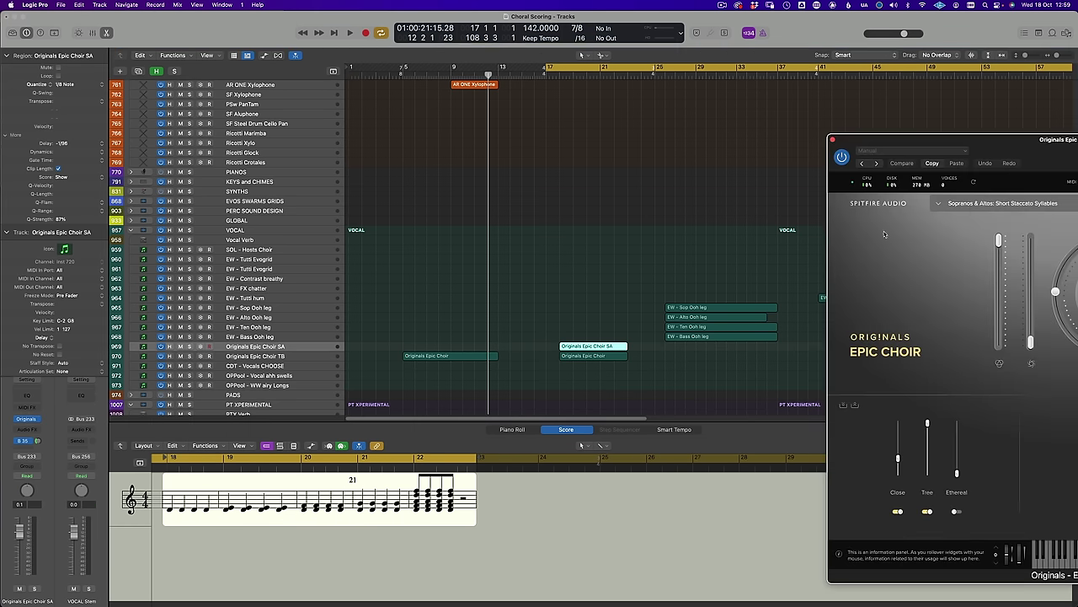
{"action": "left_click_drag", "start_coordinate": [898, 143], "coordinate": [972, 212]}
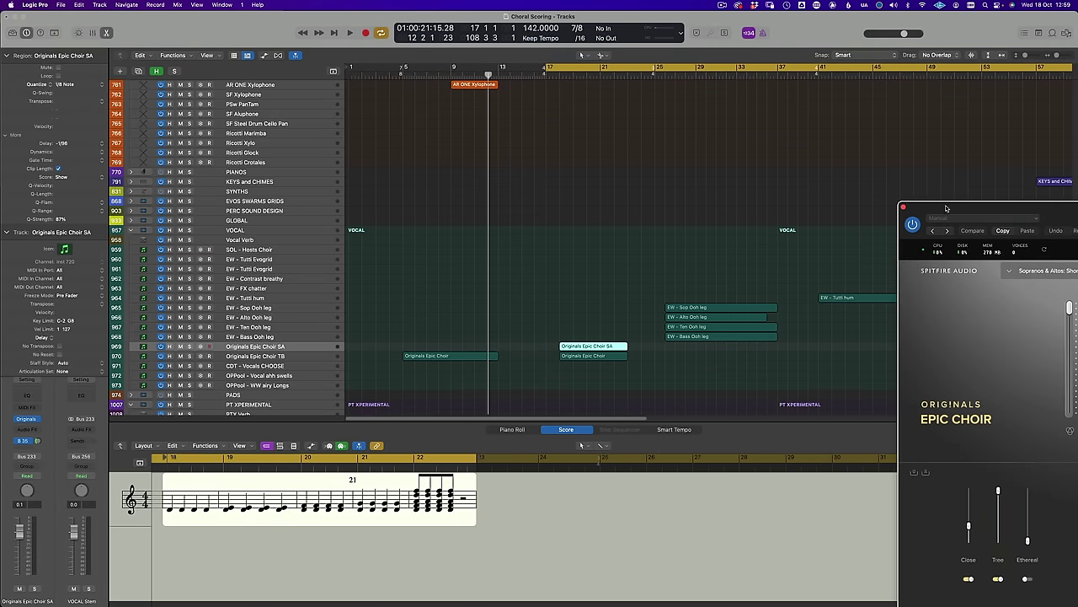
{"action": "left_click_drag", "start_coordinate": [945, 209], "coordinate": [599, 91]}
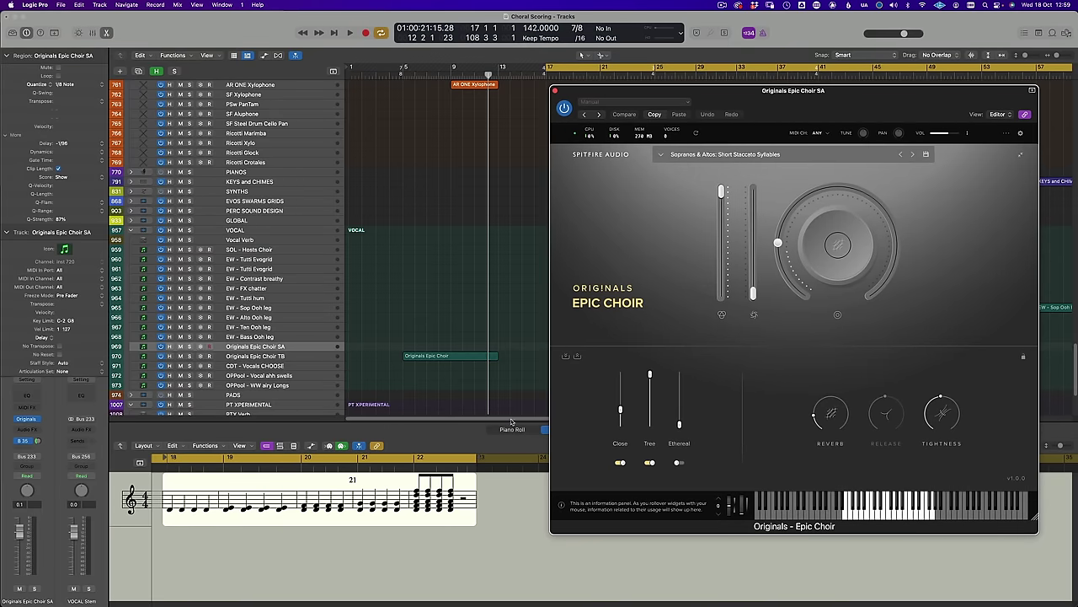
Expand the SOLO STRINGS folder to reveal its tracks.
{"action": "scroll", "coordinate": [512, 421], "scroll_direction": "right", "scroll_amount": 6}
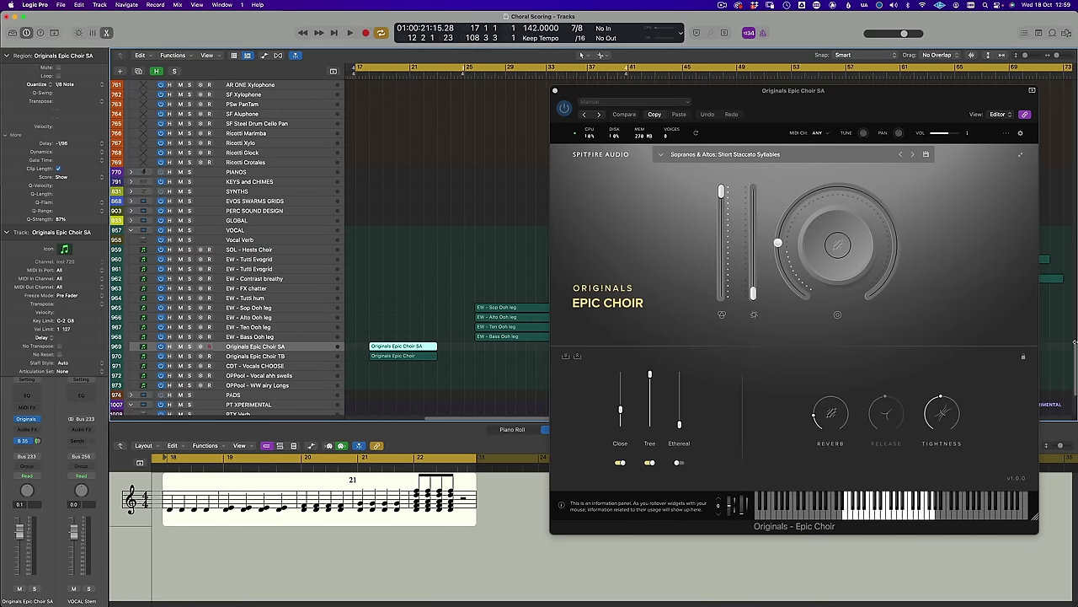
{"action": "left_click_drag", "start_coordinate": [1075, 349], "coordinate": [1075, 167]}
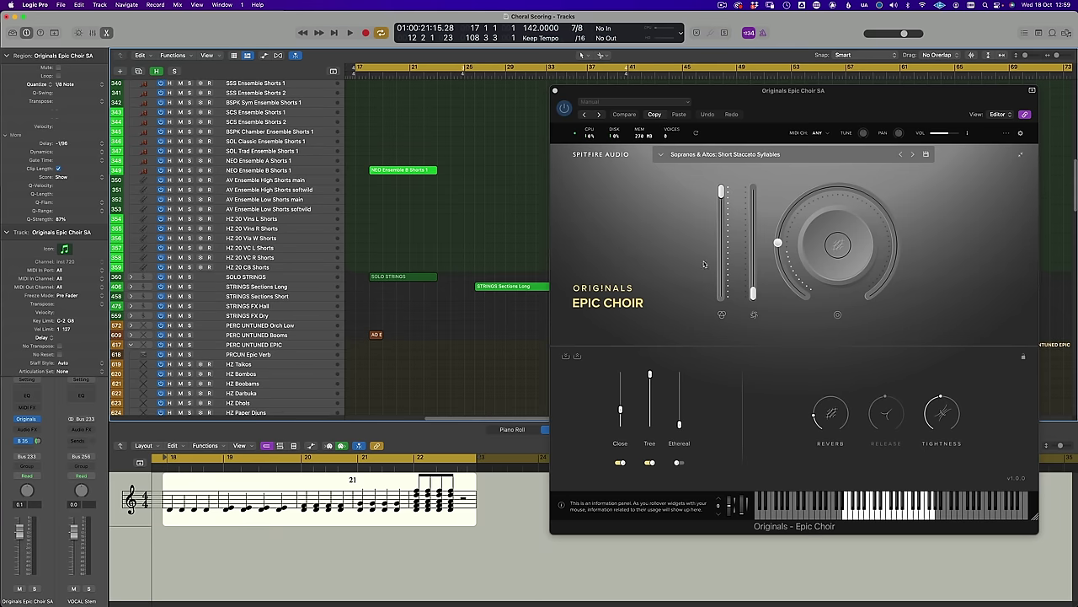
{"action": "left_click", "coordinate": [149, 280]}
{"action": "scroll", "coordinate": [1071, 209], "scroll_direction": "down", "scroll_amount": 10}
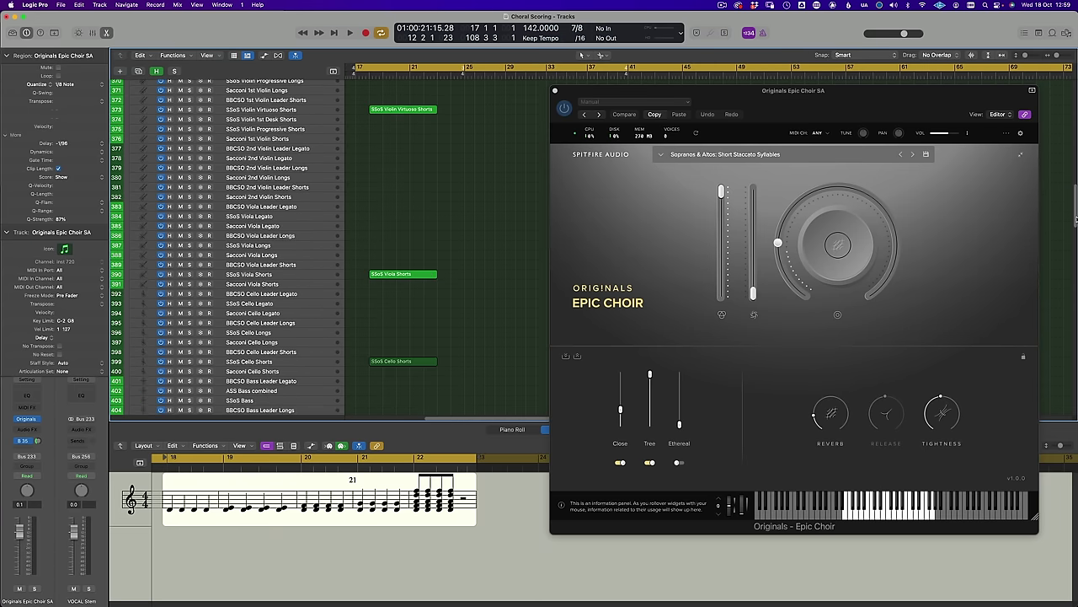
{"action": "scroll", "coordinate": [1072, 209], "scroll_direction": "up", "scroll_amount": 1}
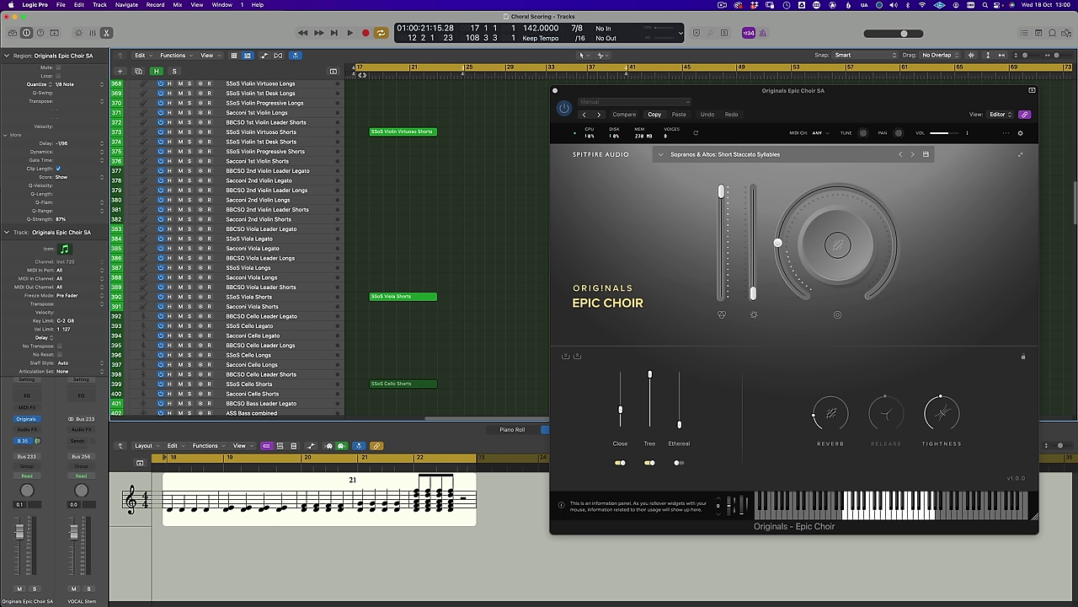
Play the cue from bar 17, then view the SSoS Viola Shorts and Cello Shorts parts.
{"action": "left_click", "coordinate": [362, 75]}
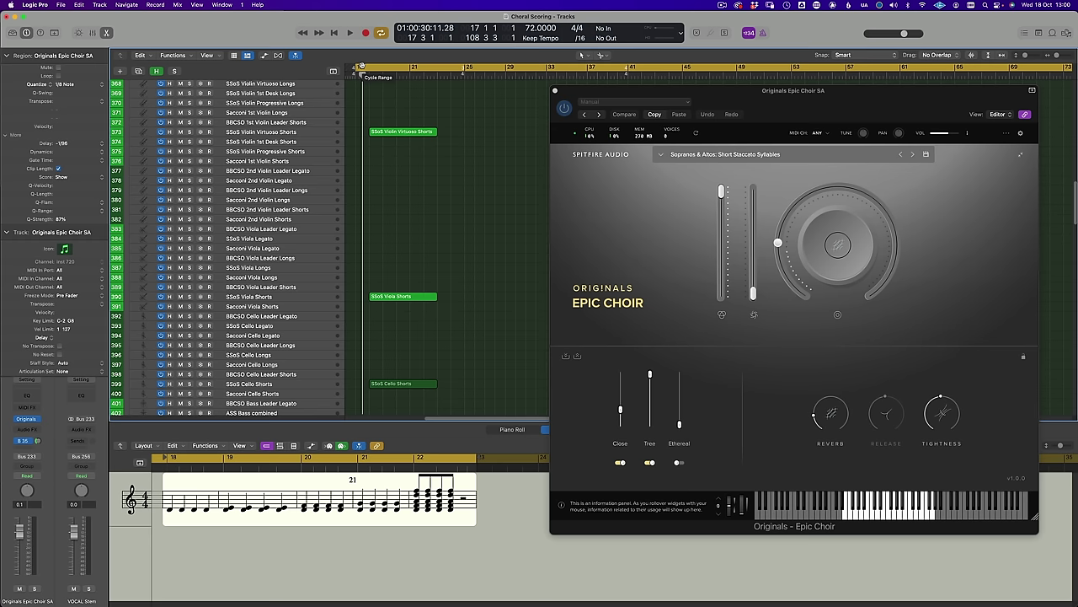
{"action": "key", "text": "space"}
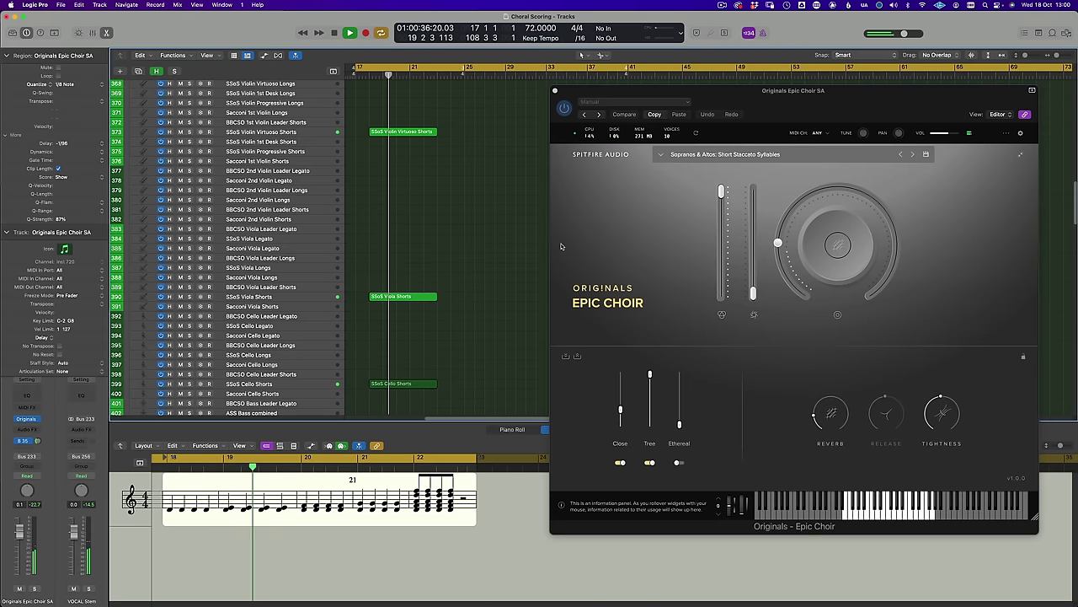
{"action": "left_click_drag", "start_coordinate": [368, 72], "coordinate": [450, 414]}
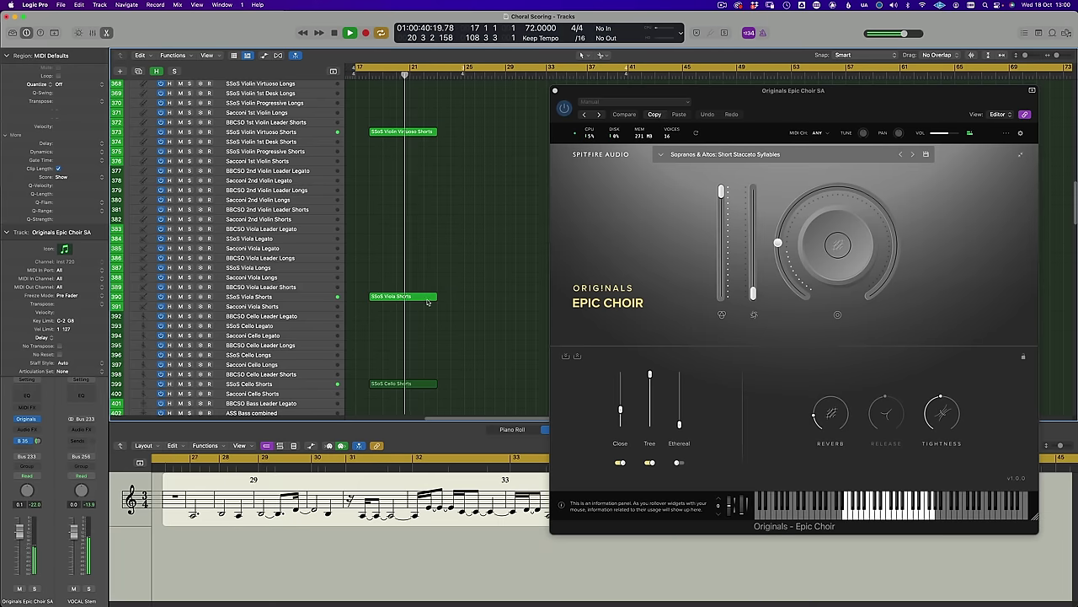
{"action": "left_click", "coordinate": [403, 296]}
{"action": "left_click", "coordinate": [410, 385]}
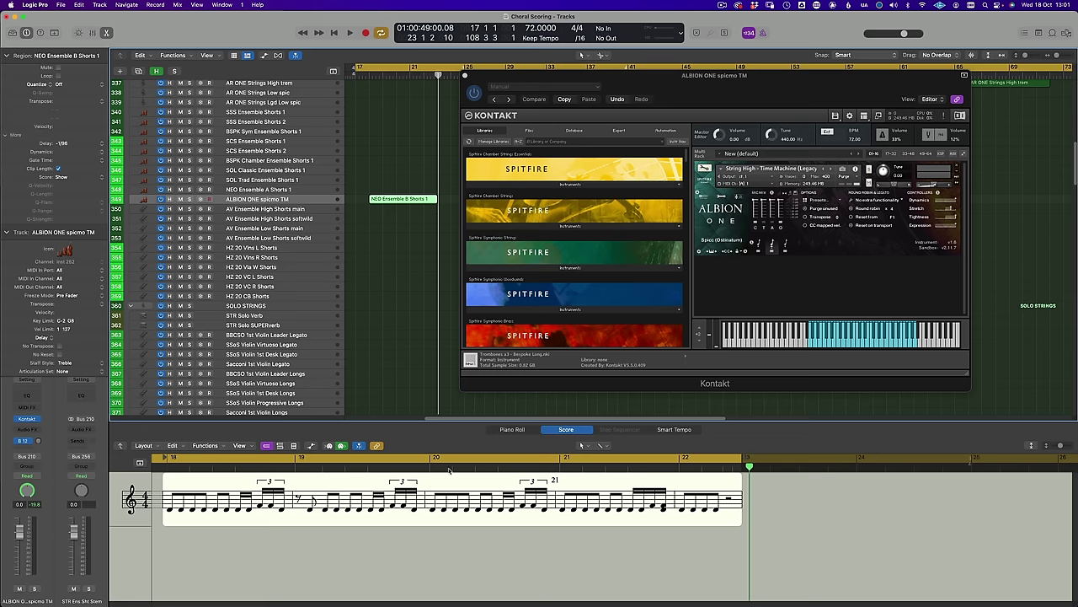
View the NEO Ensemble B Shorts 1 region in the Piano Roll, then return to its notation.
{"action": "key", "text": "p"}
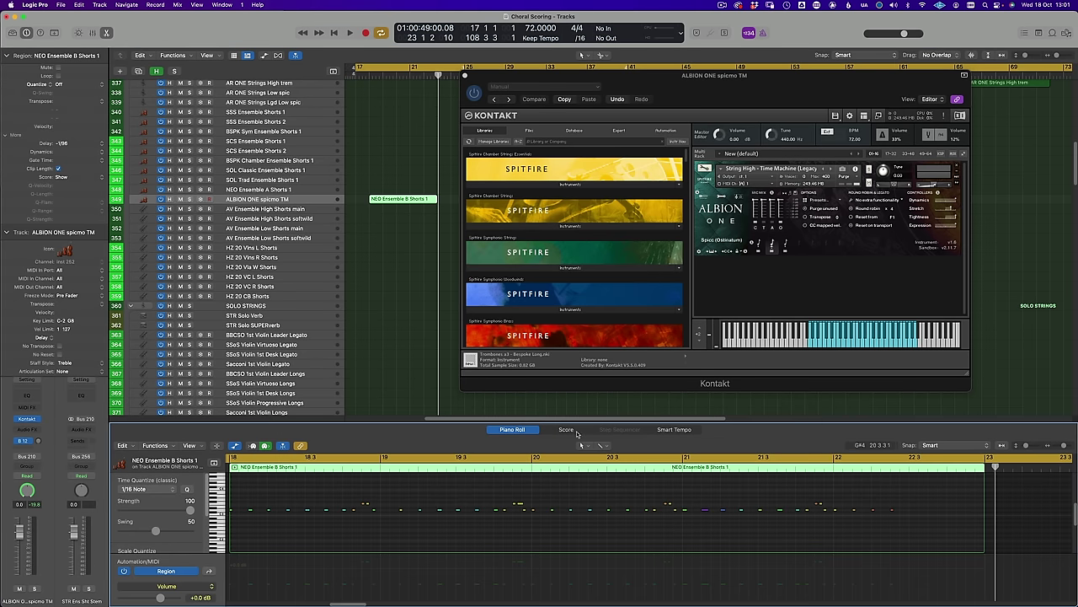
{"action": "key", "text": "n"}
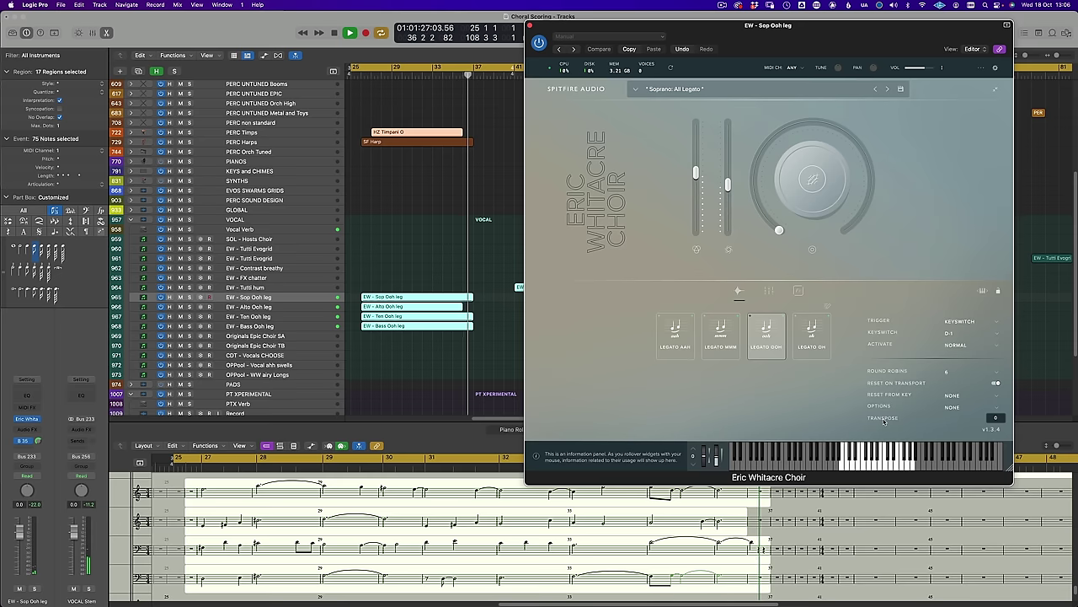
Stop playback, enlarge the score, and view the soprano, alto, tenor and bass Ooh parts in turn.
{"action": "left_click", "coordinate": [420, 298]}
{"action": "key", "text": "space"}
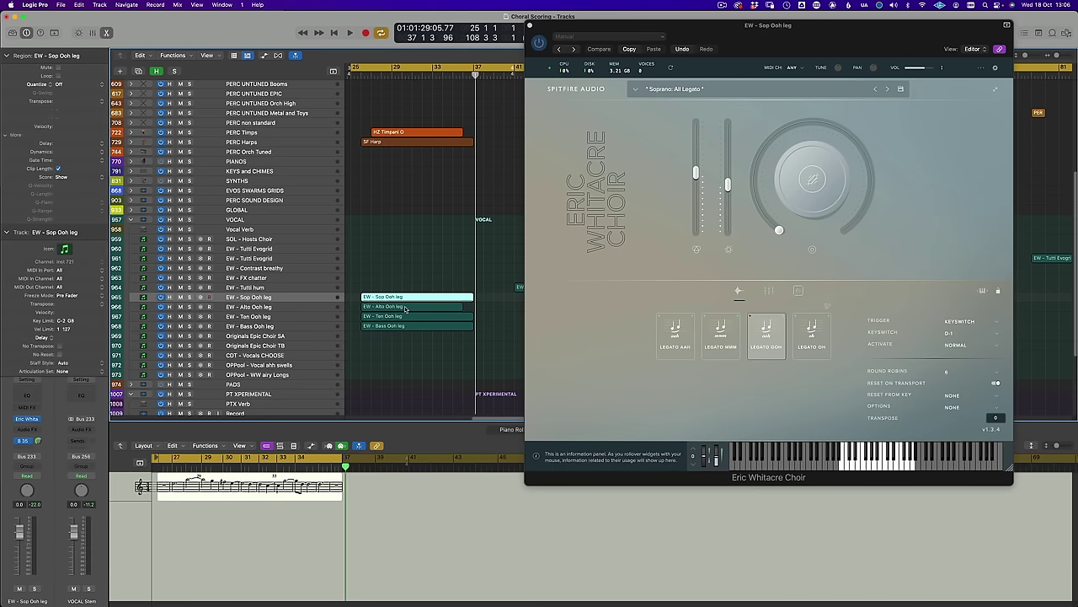
{"action": "left_click", "coordinate": [1059, 447]}
{"action": "left_click", "coordinate": [413, 308]}
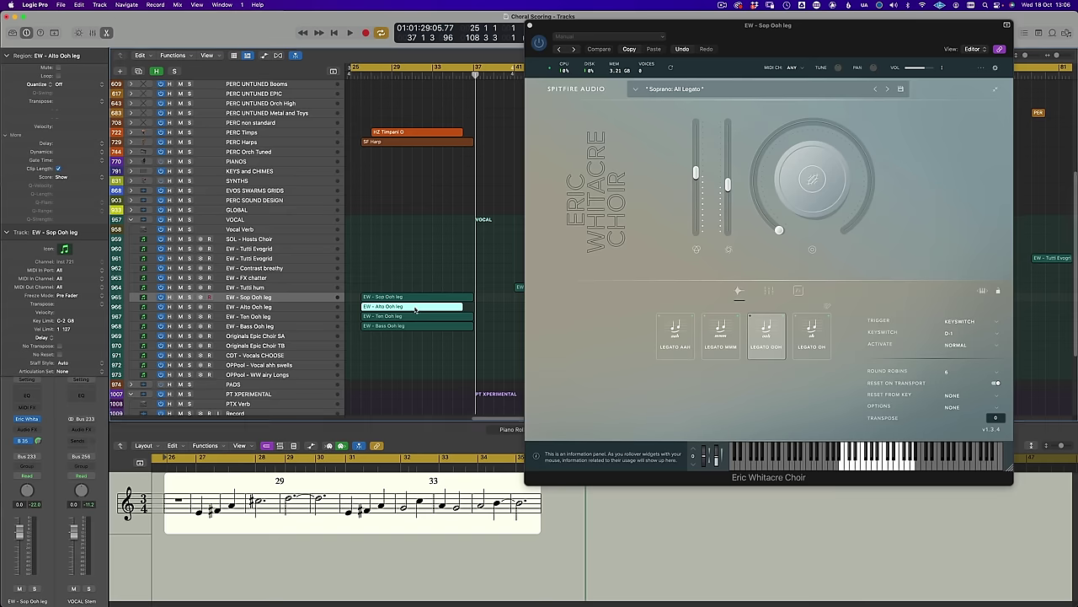
{"action": "left_click", "coordinate": [416, 318]}
{"action": "left_click", "coordinate": [417, 327]}
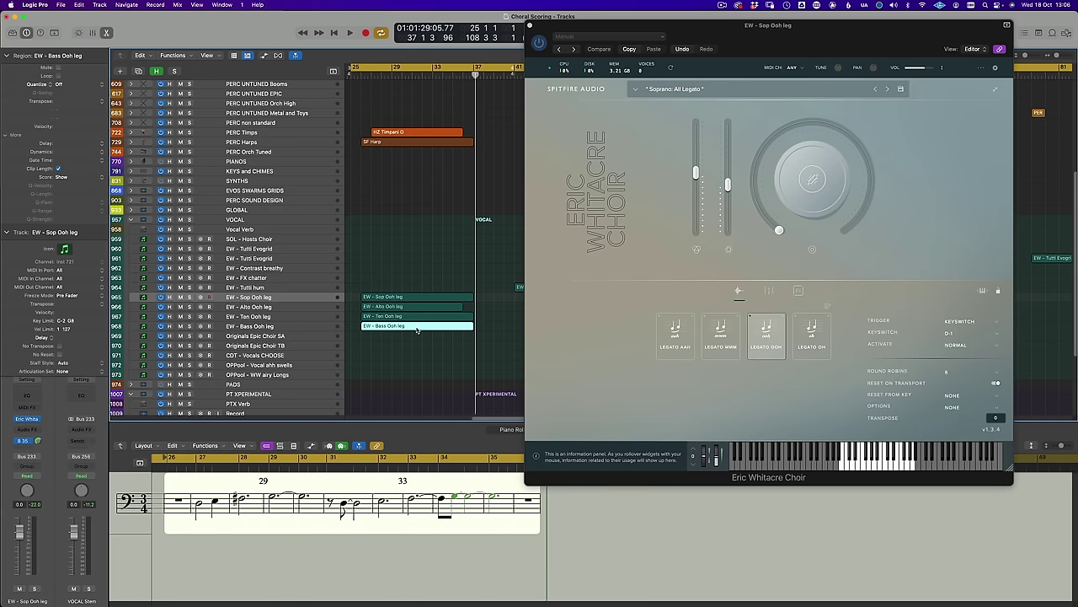
Check each Ooh leg track's Eric Whitacre Choir patch, from bass back up to soprano.
{"action": "left_click", "coordinate": [305, 323]}
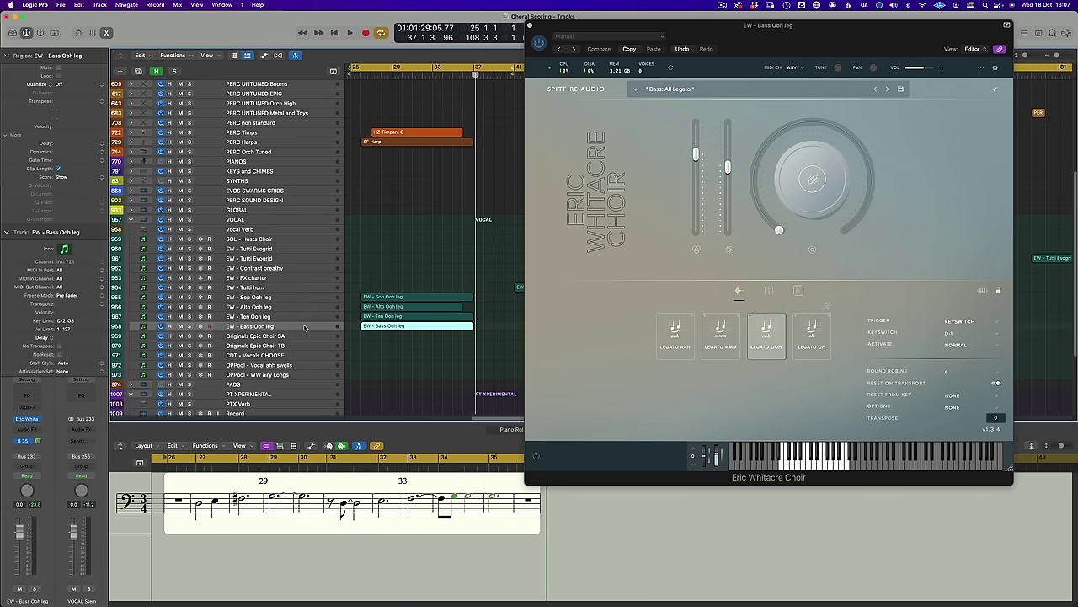
{"action": "left_click", "coordinate": [302, 315]}
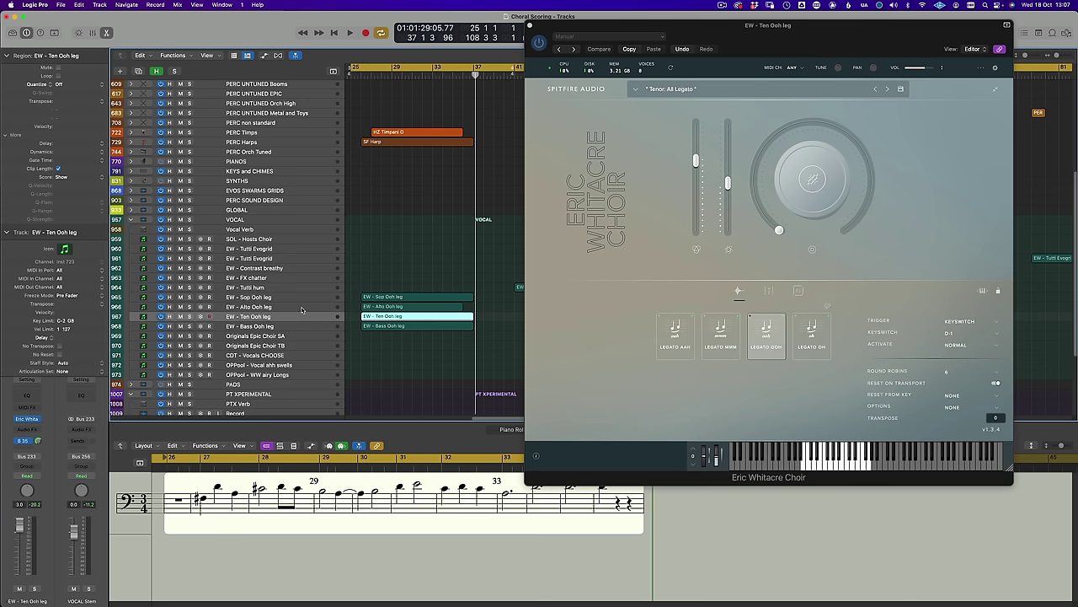
{"action": "left_click", "coordinate": [304, 305]}
{"action": "left_click", "coordinate": [304, 298]}
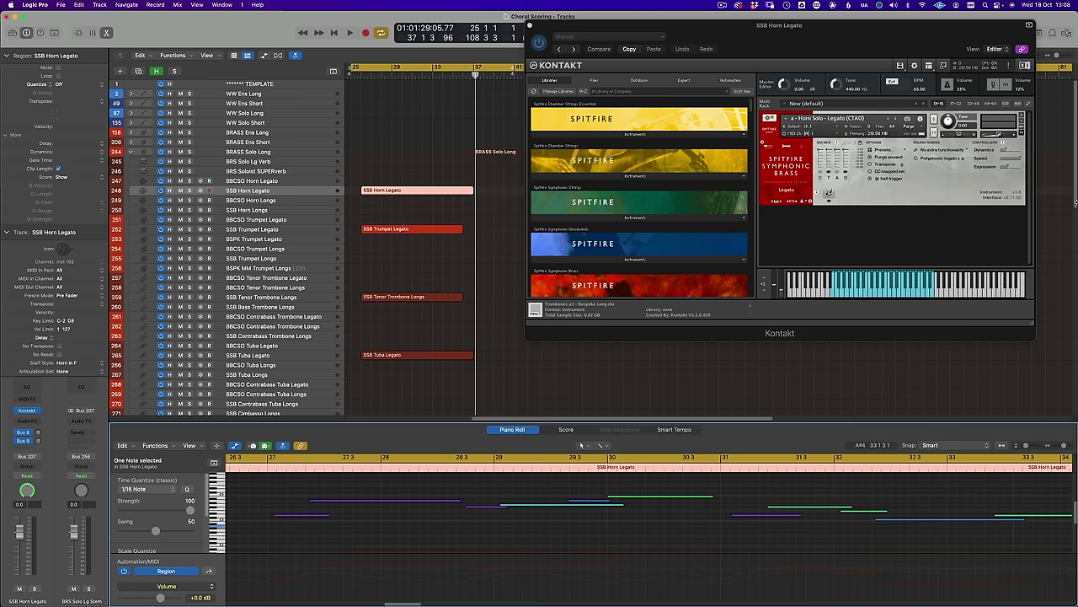
Solo the Horn, Trumpet, Tenor Trombone and Tuba SSB tracks and play them back.
{"action": "scroll", "coordinate": [1075, 205], "scroll_direction": "down", "scroll_amount": 5}
{"action": "scroll", "coordinate": [1075, 206], "scroll_direction": "up", "scroll_amount": 4}
{"action": "scroll", "coordinate": [1070, 217], "scroll_direction": "down", "scroll_amount": 3}
{"action": "left_click", "coordinate": [317, 316], "text": "shift"}
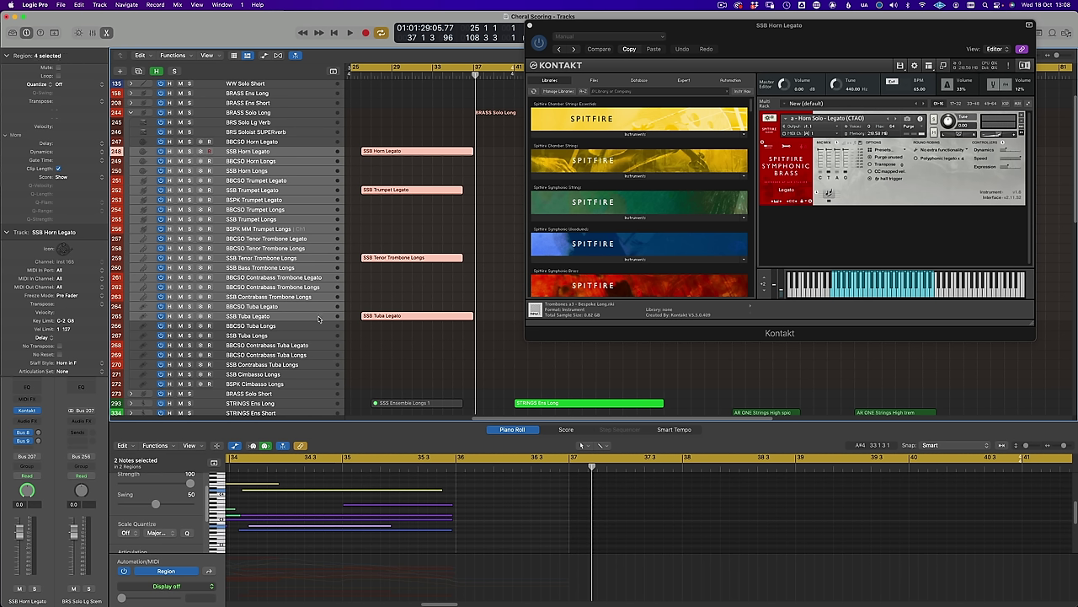
{"action": "key", "text": "ctrl+s"}
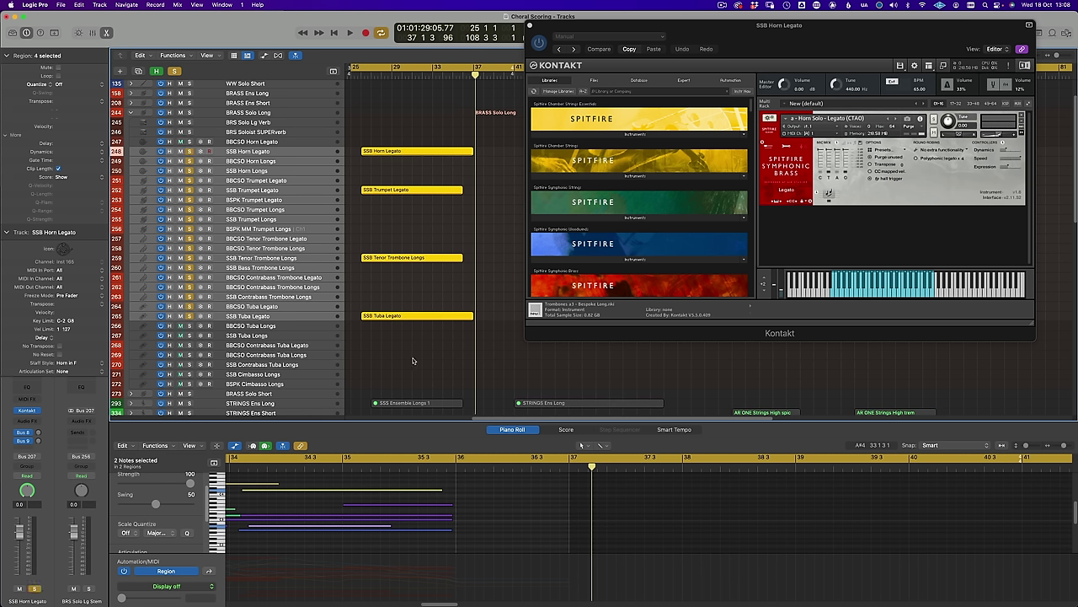
{"action": "key", "text": "space"}
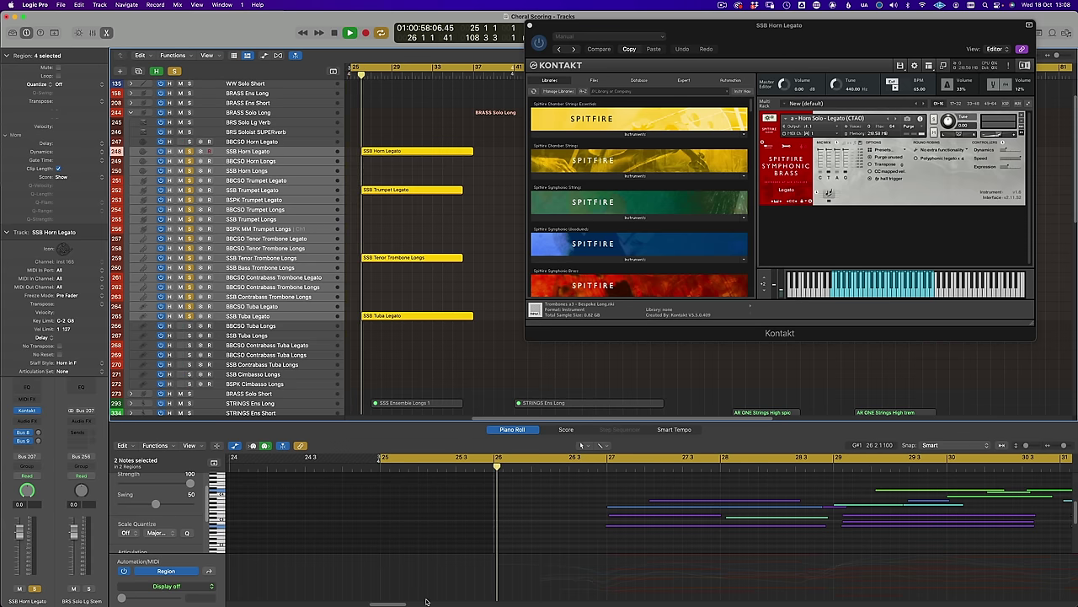
{"action": "left_click_drag", "start_coordinate": [402, 604], "coordinate": [413, 604]}
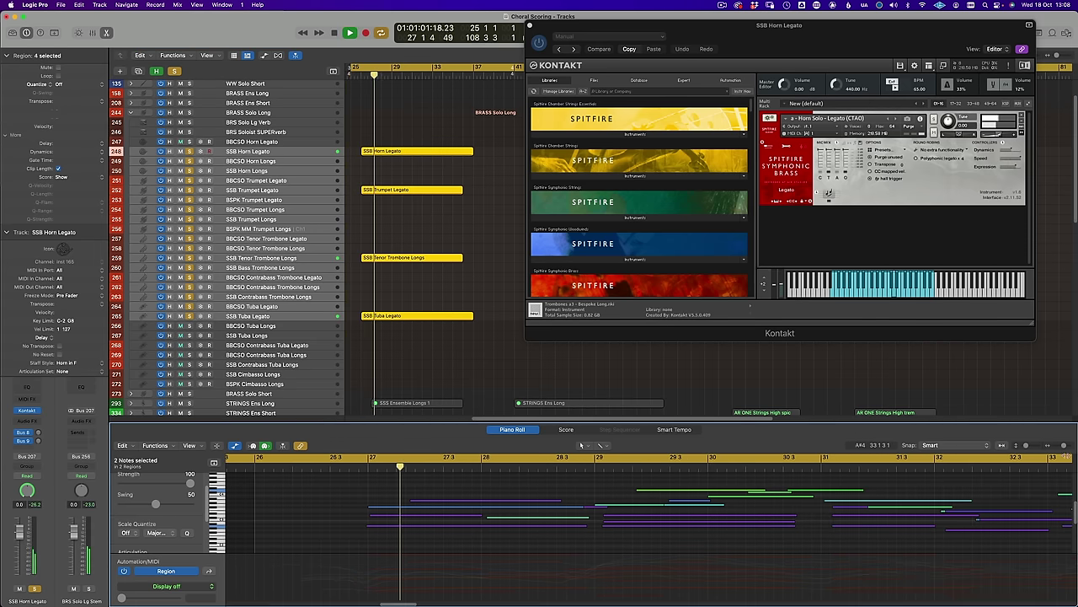
{"action": "scroll", "coordinate": [1071, 500], "scroll_direction": "up", "scroll_amount": 1}
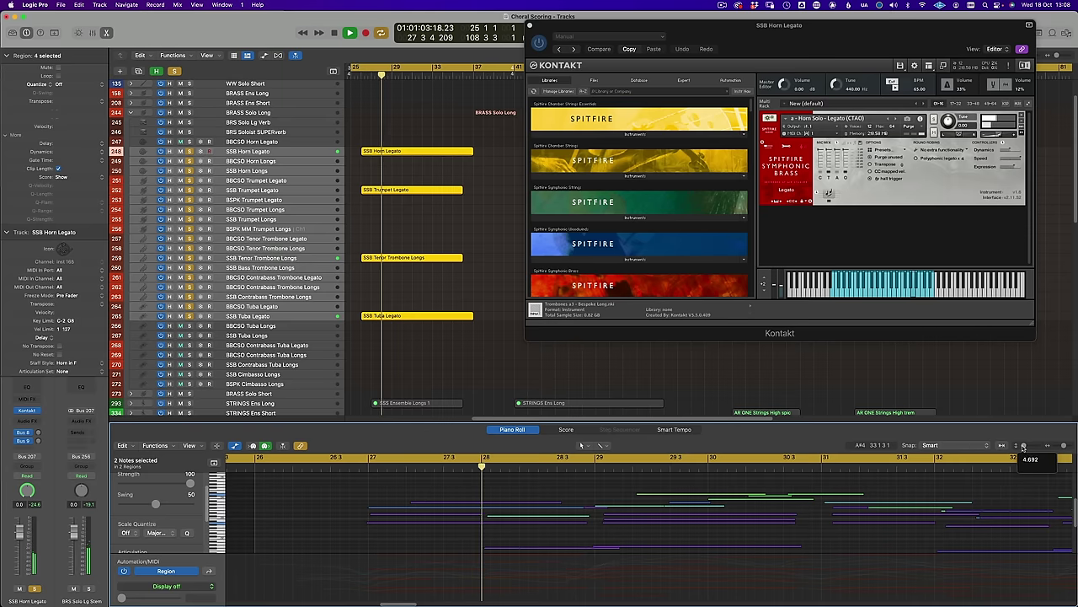
{"action": "scroll", "coordinate": [902, 512], "scroll_direction": "down", "scroll_amount": 2}
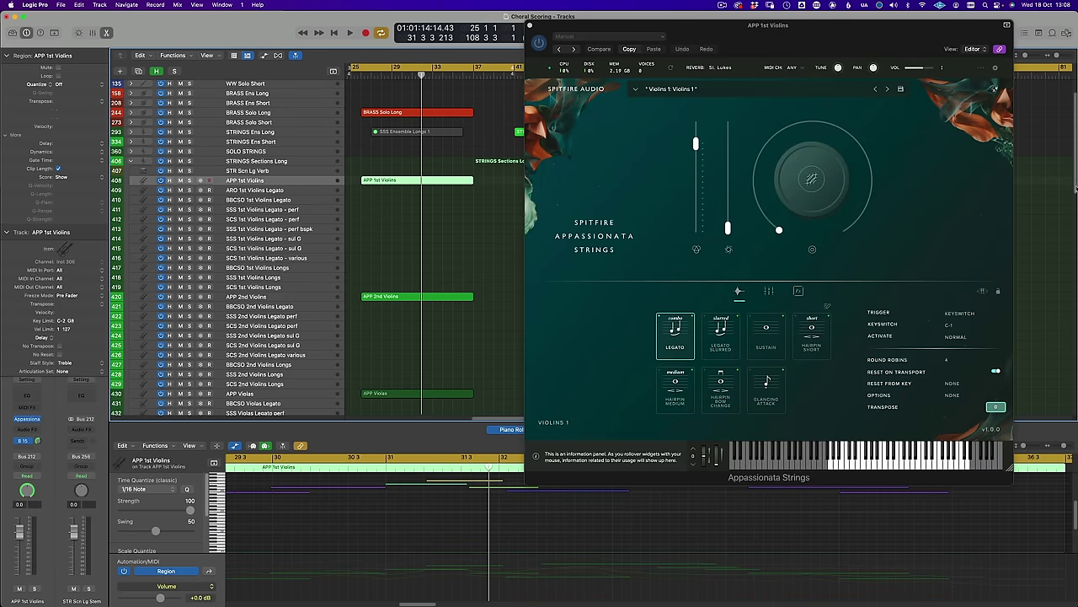
Select all five APP string regions, solo them and play them back.
{"action": "scroll", "coordinate": [245, 253], "scroll_direction": "down", "scroll_amount": 5}
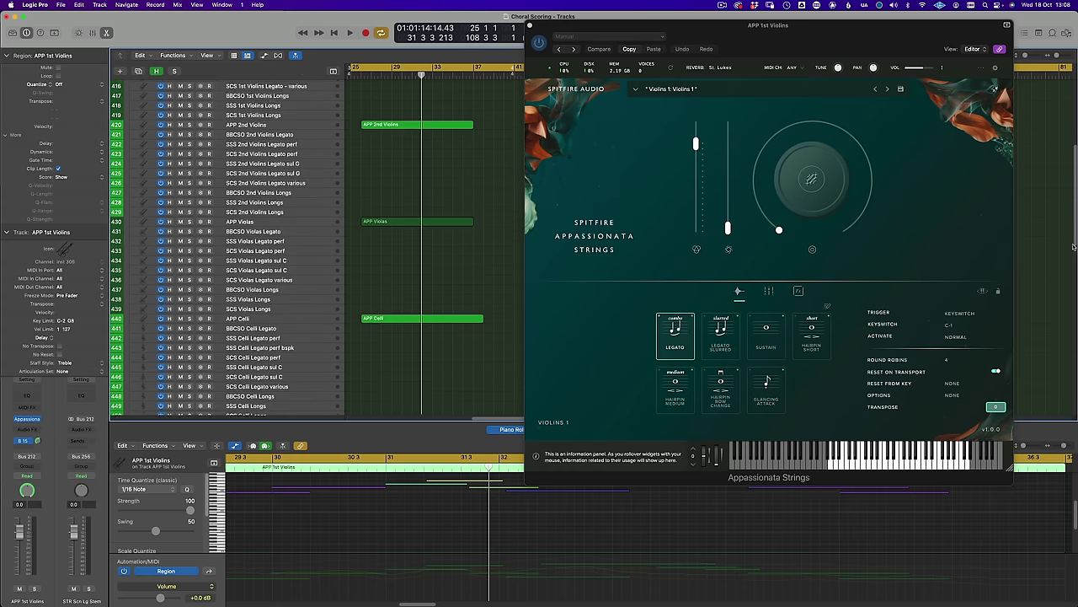
{"action": "key", "text": "super+a"}
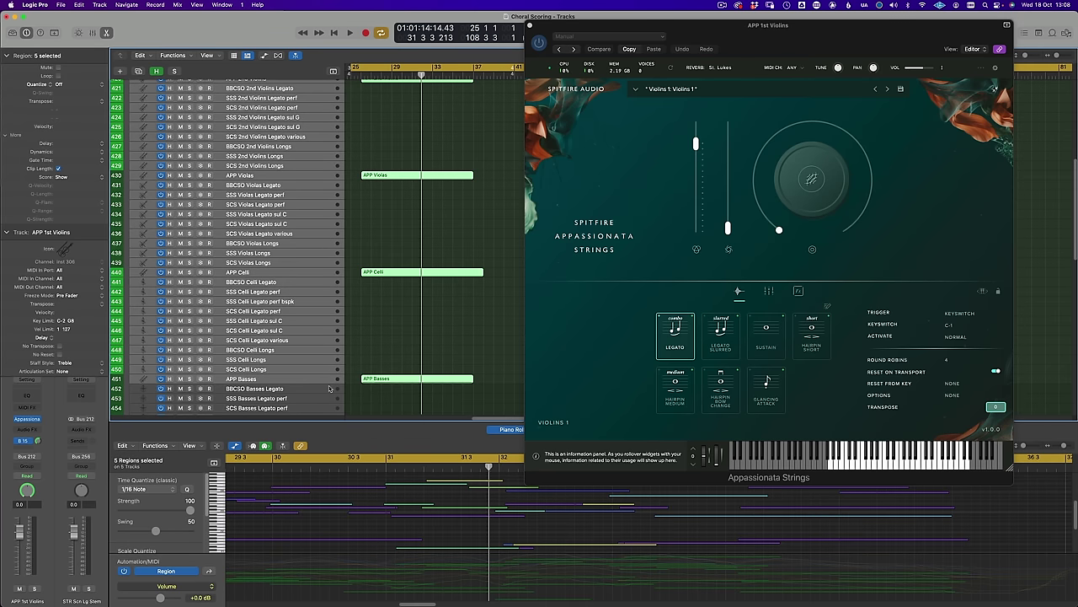
{"action": "key", "text": "ctrl+s"}
{"action": "key", "text": "space"}
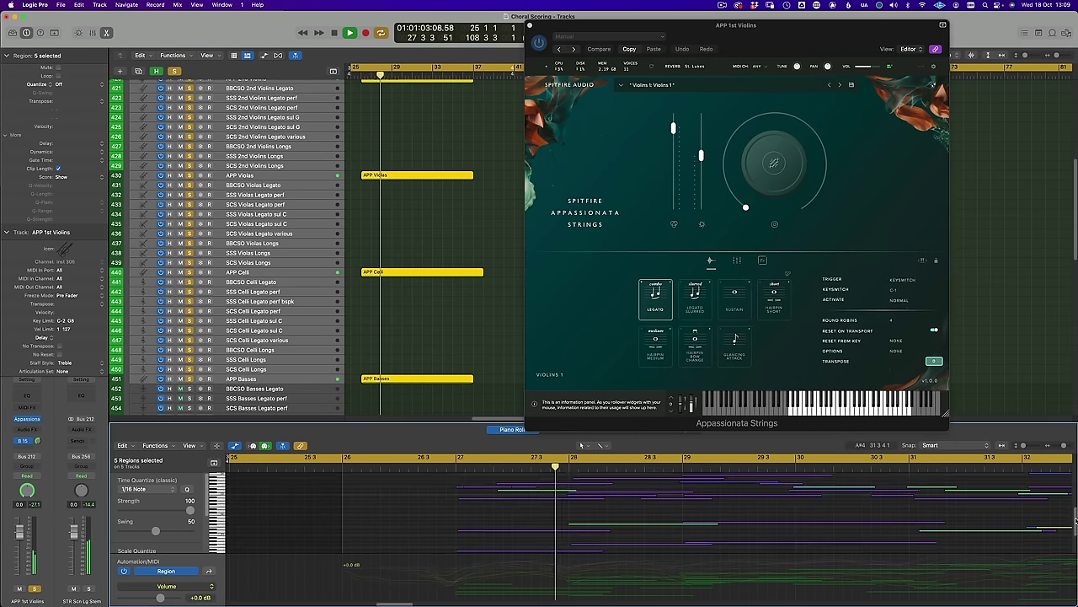
{"action": "scroll", "coordinate": [1075, 520], "scroll_direction": "up", "scroll_amount": 2}
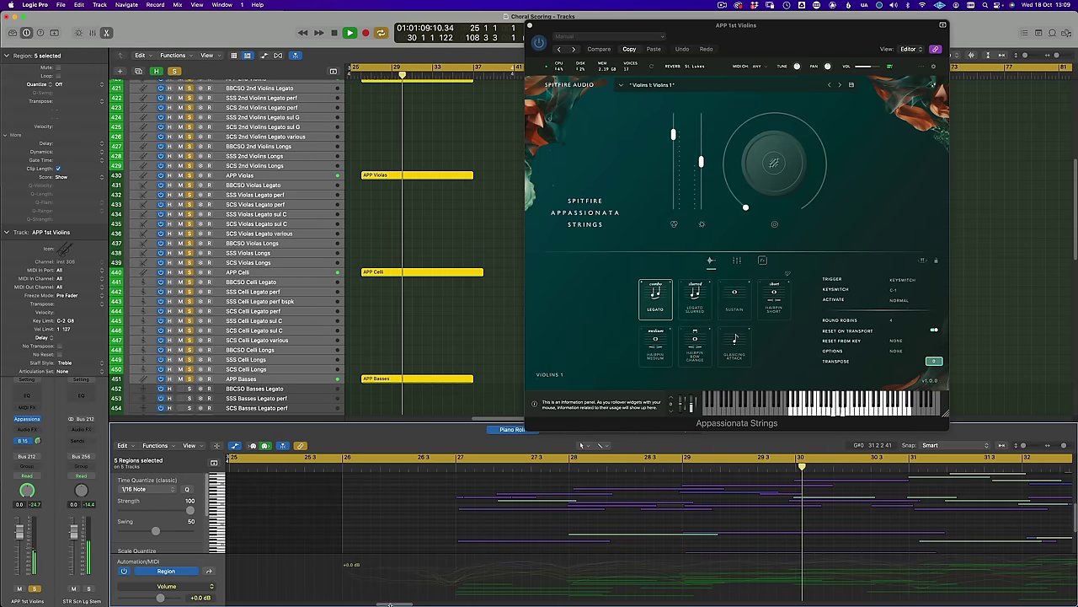
{"action": "left_click_drag", "start_coordinate": [392, 605], "coordinate": [401, 604]}
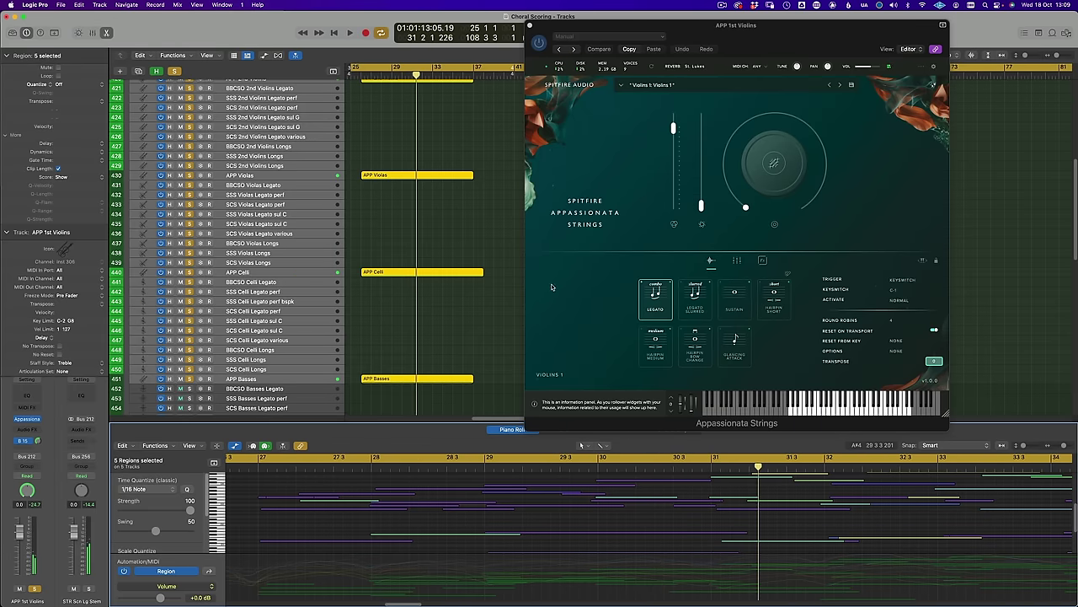
{"action": "scroll", "coordinate": [1059, 350], "scroll_direction": "down", "scroll_amount": 10}
{"action": "scroll", "coordinate": [1059, 350], "scroll_direction": "down", "scroll_amount": 2}
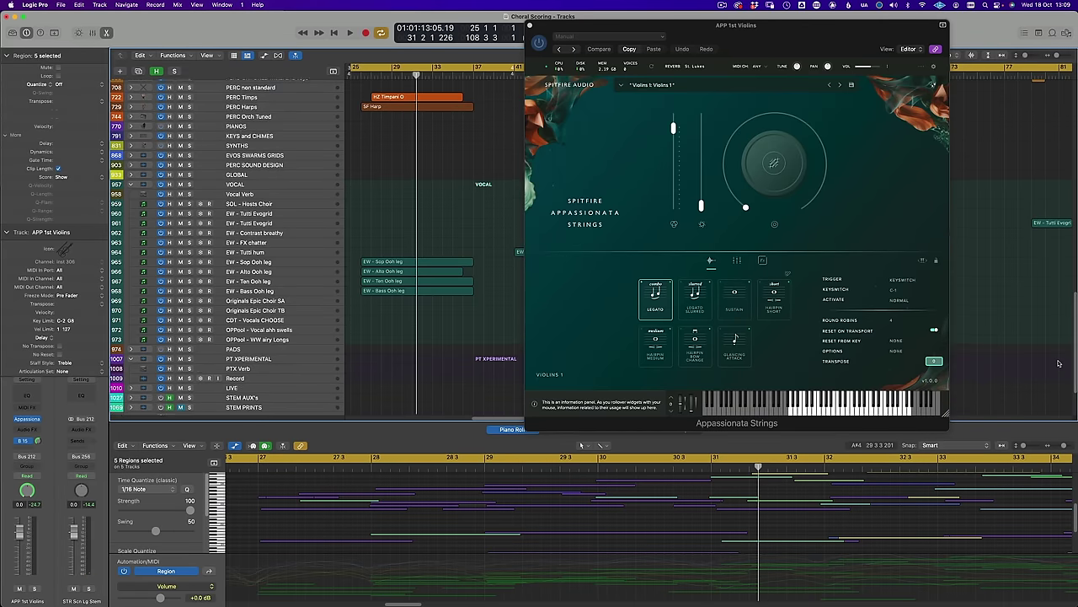
Solo the four EW Sop, Alto, Ten and Bass Ooh leg tracks and play them back.
{"action": "scroll", "coordinate": [1059, 363], "scroll_direction": "down", "scroll_amount": 3}
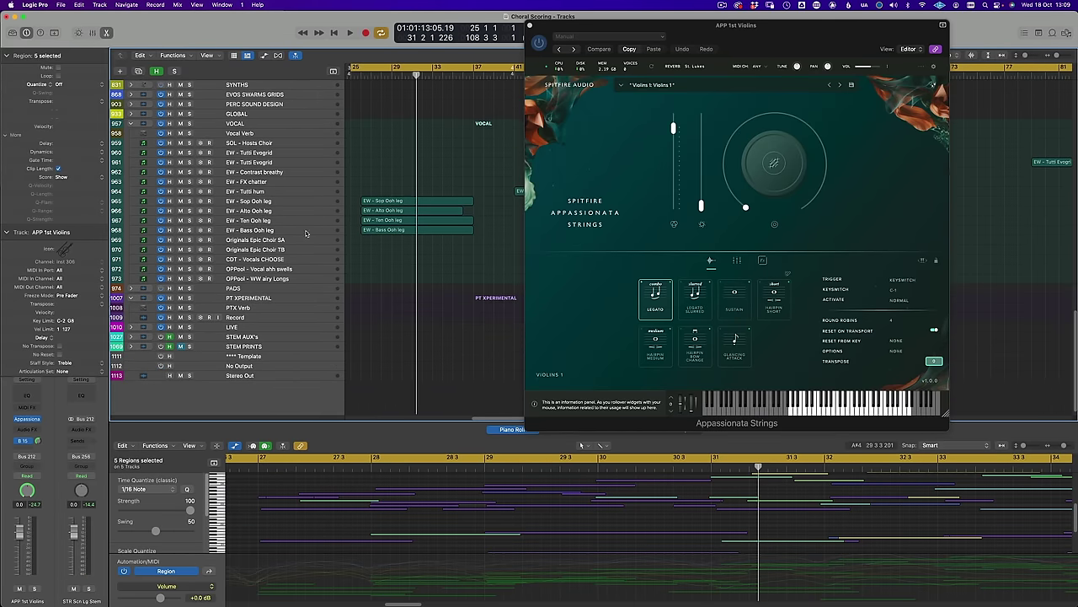
{"action": "left_click", "coordinate": [307, 233], "text": "shift"}
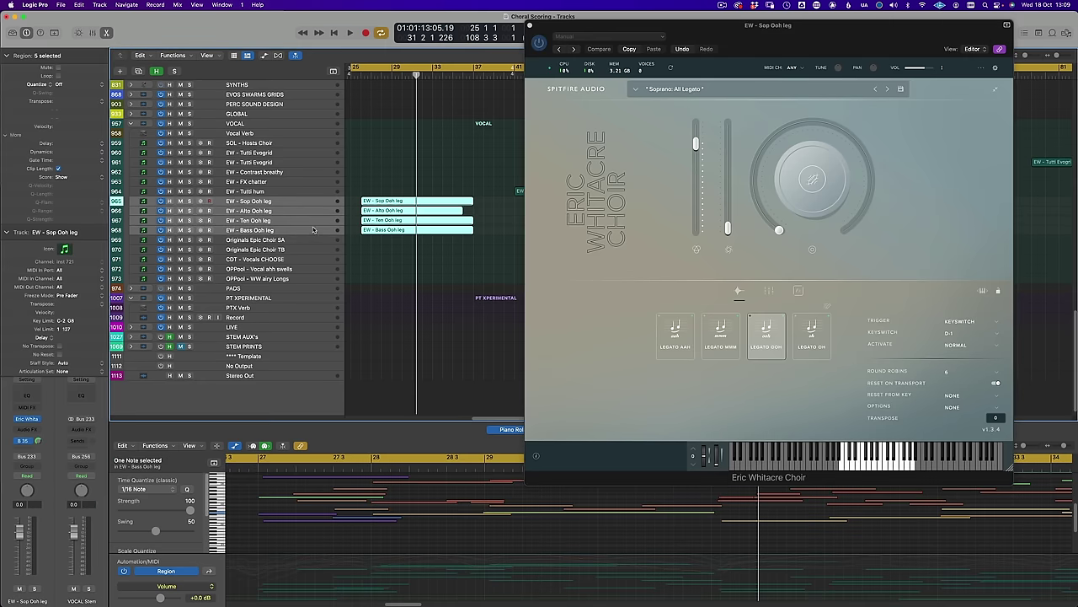
{"action": "key", "text": "s"}
{"action": "key", "text": "space"}
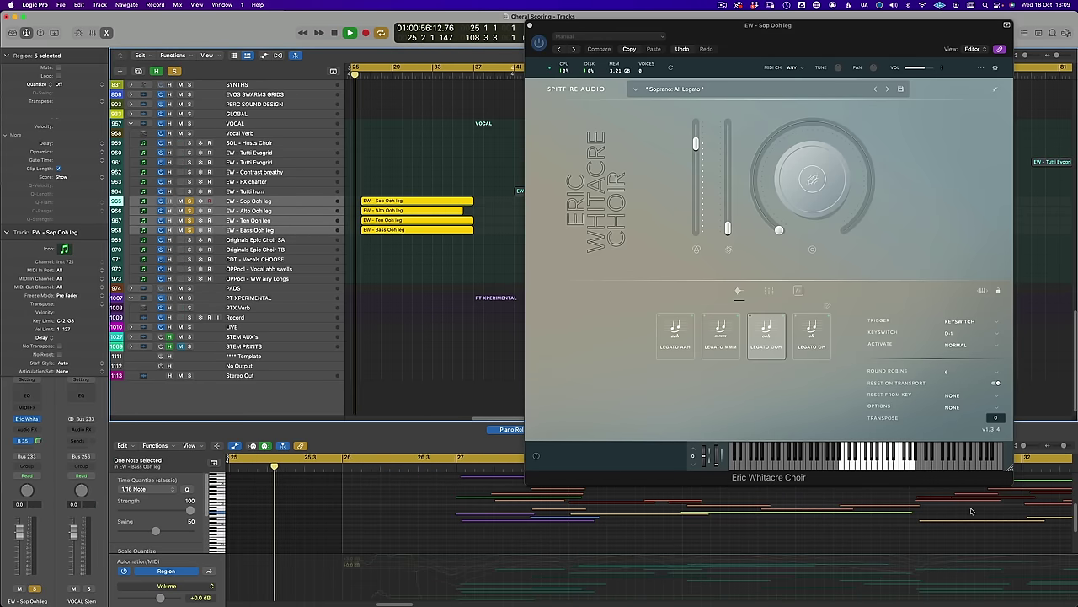
{"action": "scroll", "coordinate": [1011, 514], "scroll_direction": "right", "scroll_amount": 3}
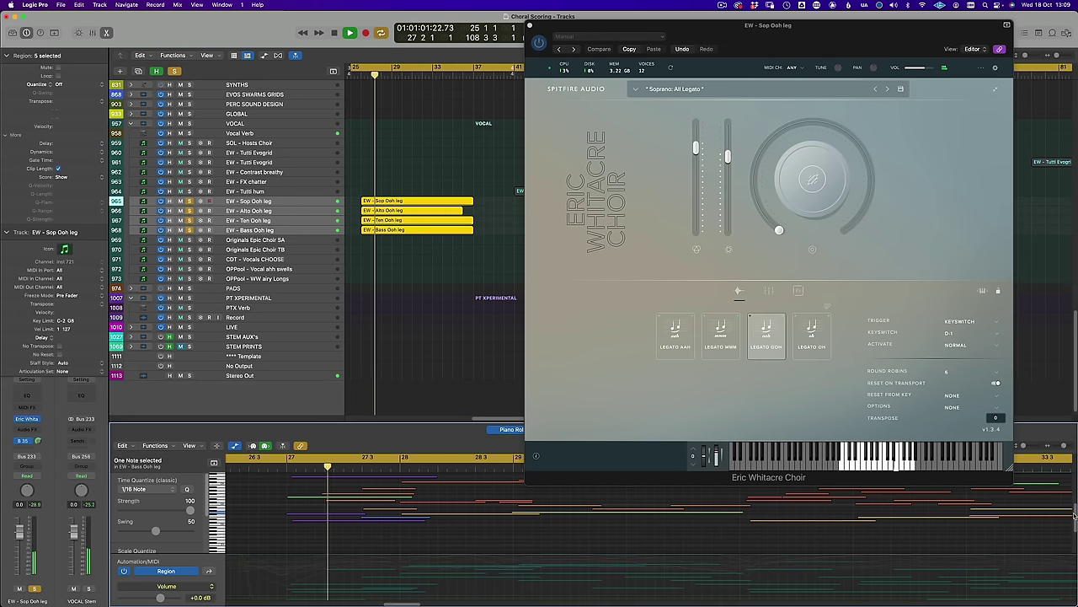
{"action": "scroll", "coordinate": [1074, 515], "scroll_direction": "up", "scroll_amount": 2}
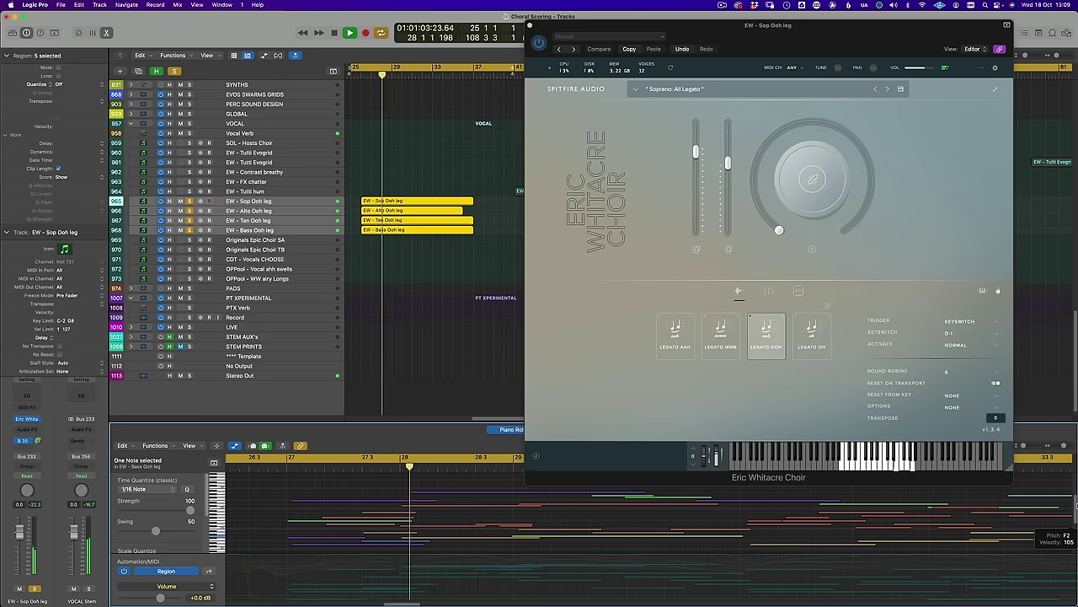
{"action": "scroll", "coordinate": [1076, 504], "scroll_direction": "up", "scroll_amount": 1}
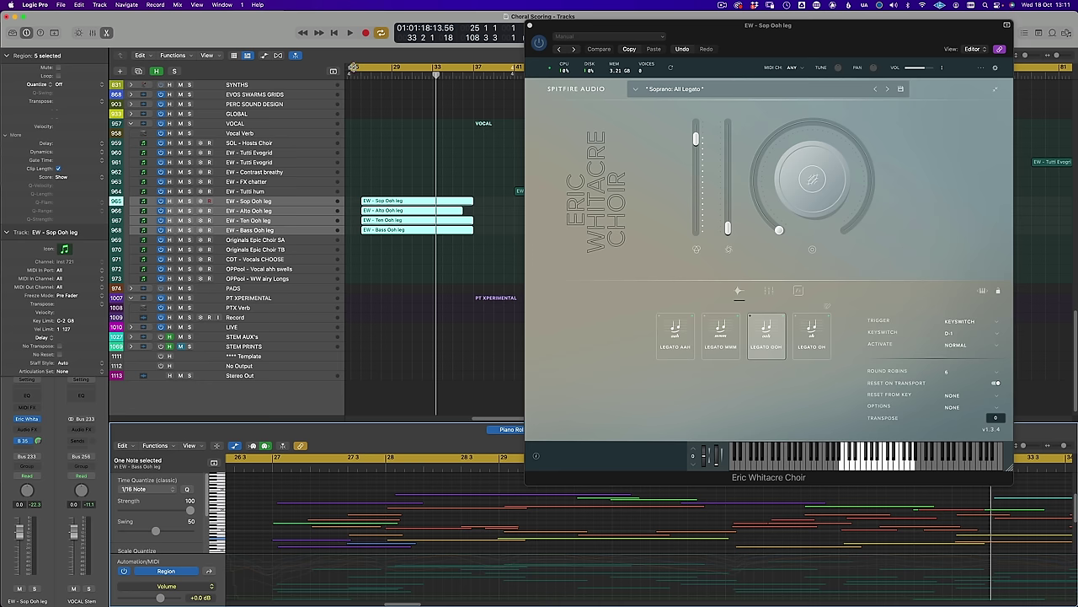
Select the EW - Tutti hum track, then expand the STRINGS Ens Long folder at the top.
{"action": "key", "text": "Up"}
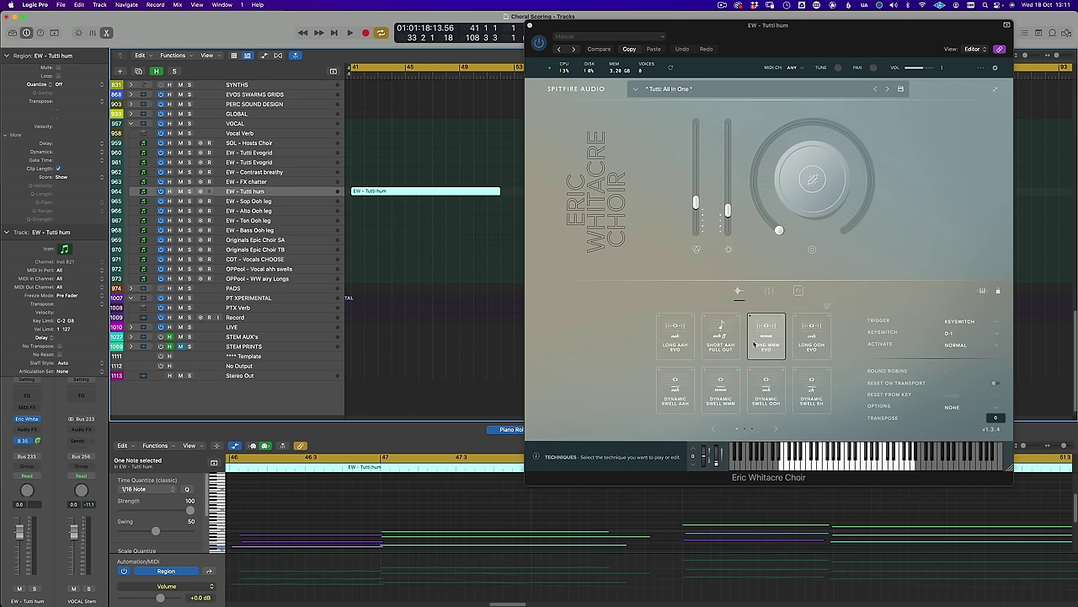
{"action": "scroll", "coordinate": [236, 244], "scroll_direction": "up", "scroll_amount": 15}
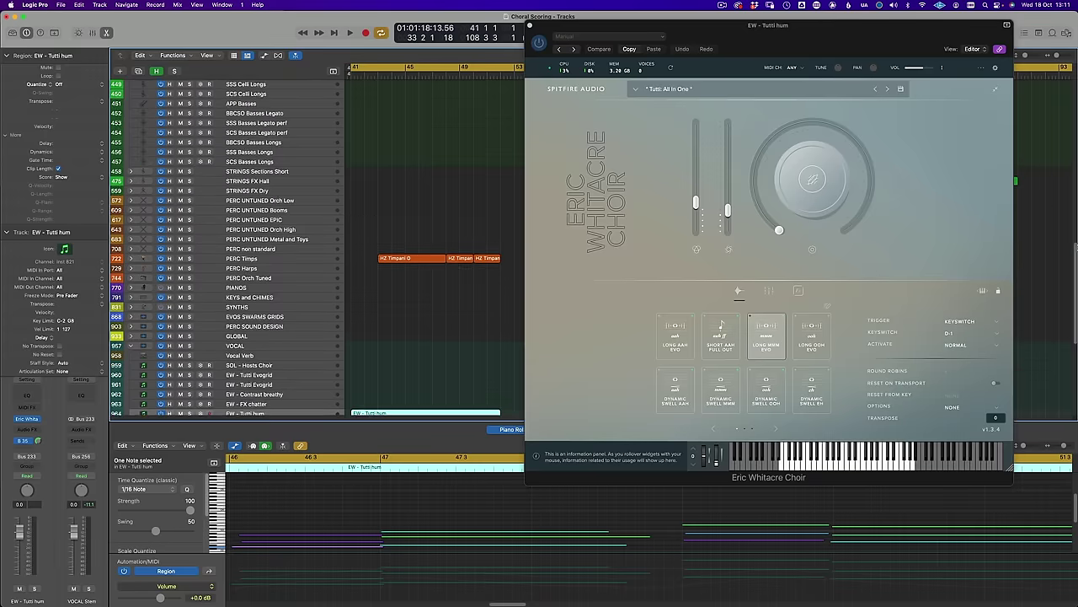
{"action": "scroll", "coordinate": [133, 178], "scroll_direction": "up", "scroll_amount": 15}
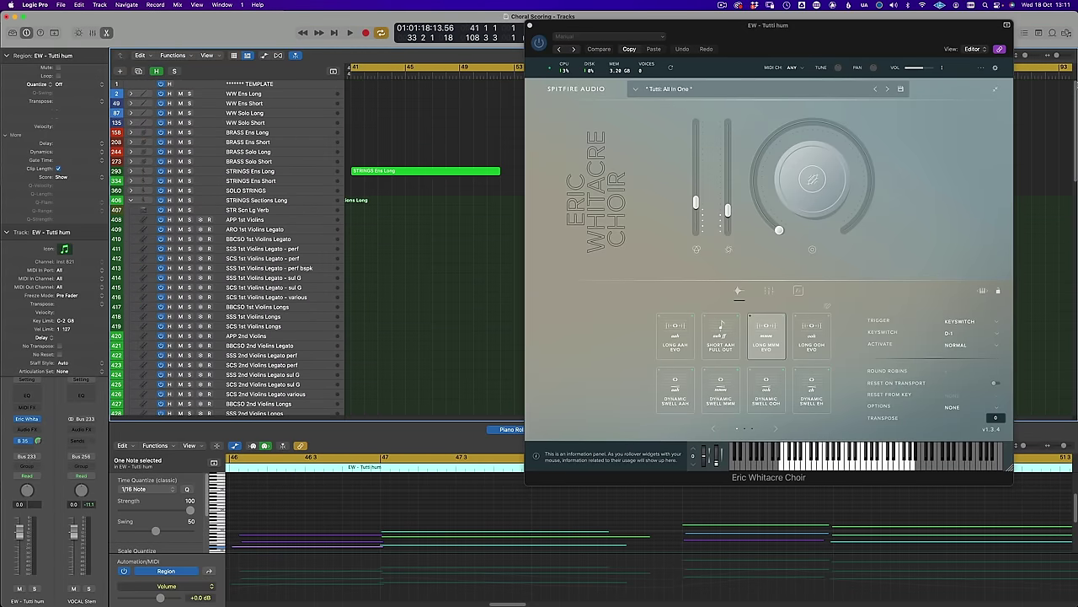
{"action": "left_click", "coordinate": [132, 173]}
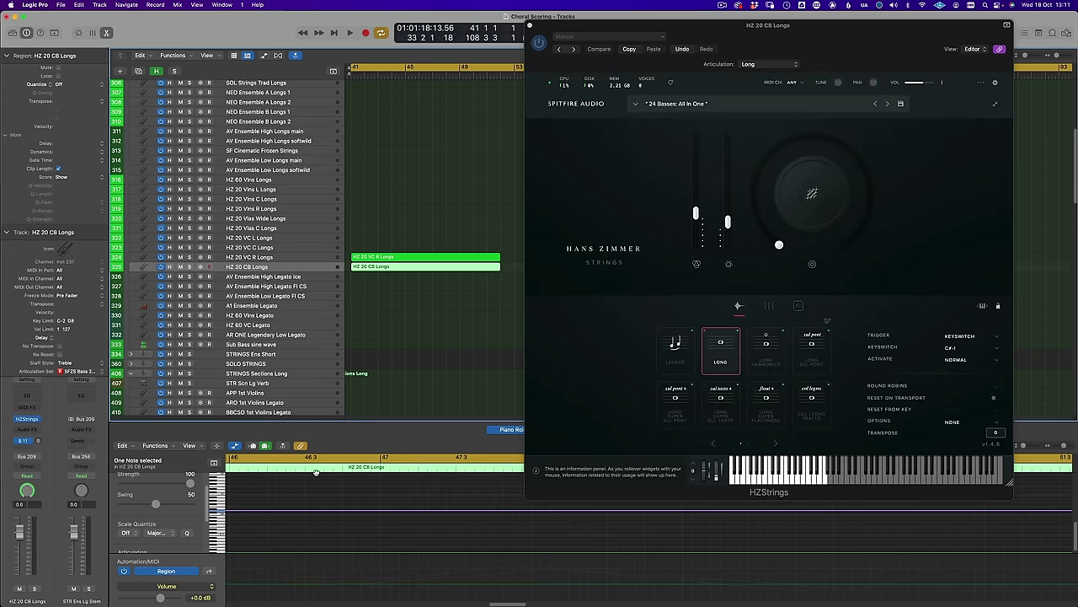
Zoom out the HZ 20 CB Longs notes and show its Ch. 1 Modulation automation curve.
{"action": "left_click_drag", "start_coordinate": [1064, 448], "coordinate": [1051, 448]}
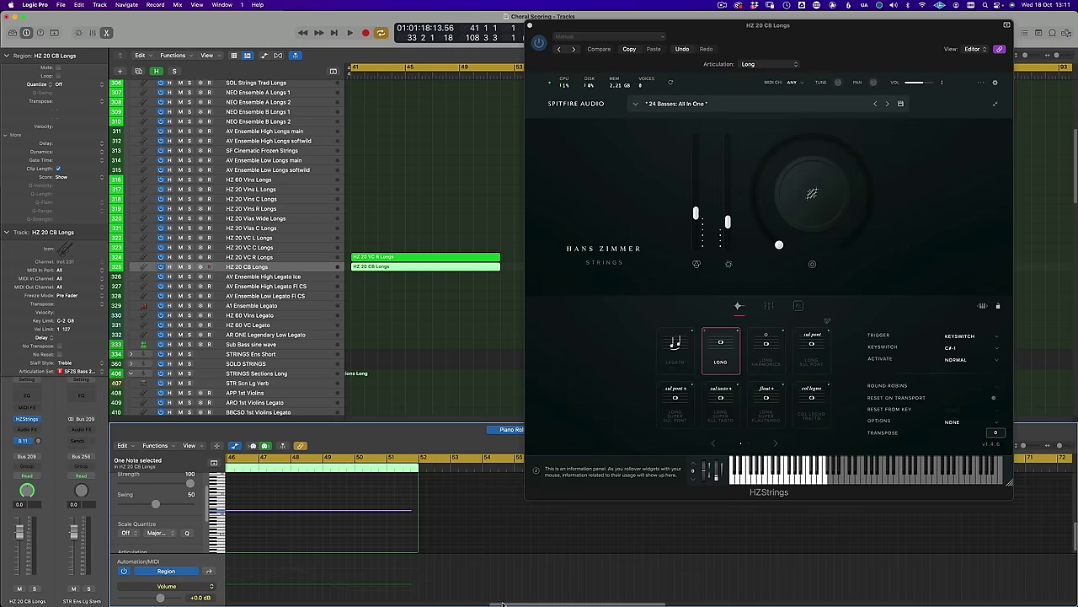
{"action": "left_click_drag", "start_coordinate": [502, 603], "coordinate": [448, 603]}
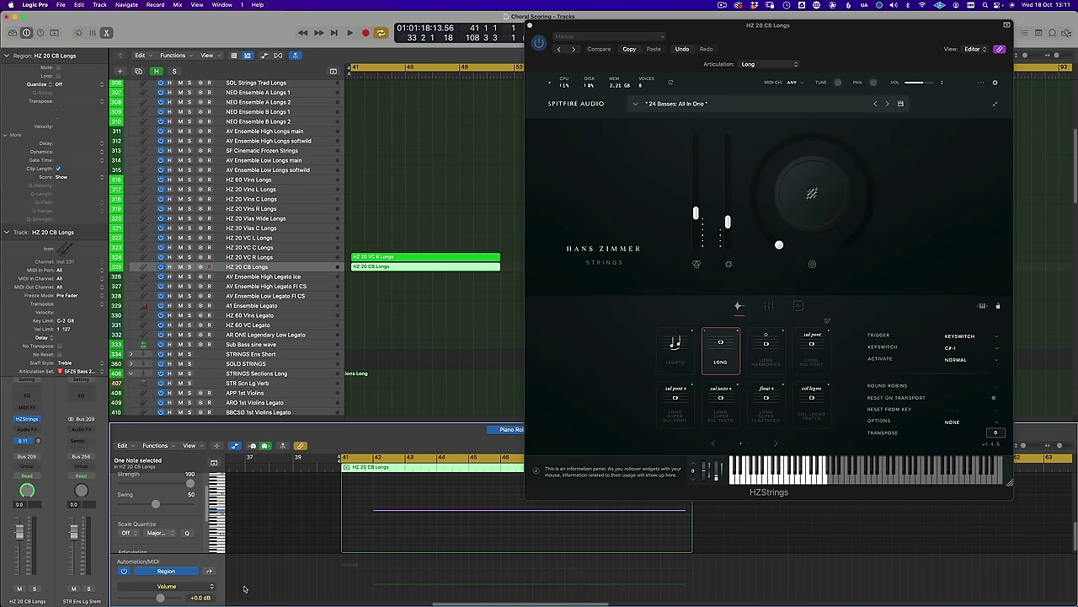
{"action": "left_click", "coordinate": [183, 585]}
{"action": "left_click", "coordinate": [214, 582]}
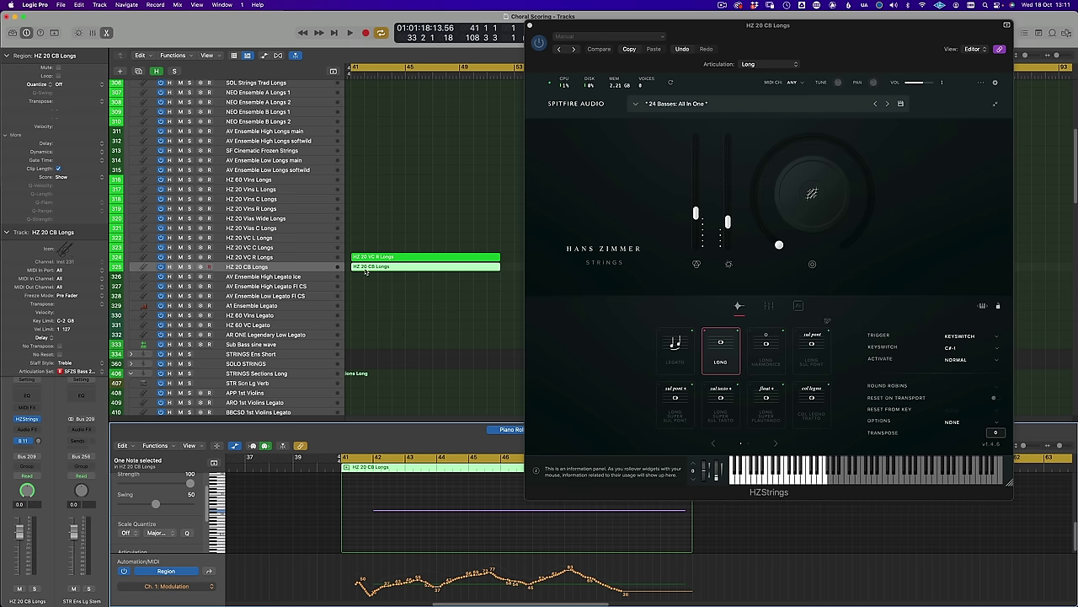
Show Ch. 1 Modulation for HZ 20 VC R Longs, then select the three HZ Timpani regions.
{"action": "left_click", "coordinate": [420, 258]}
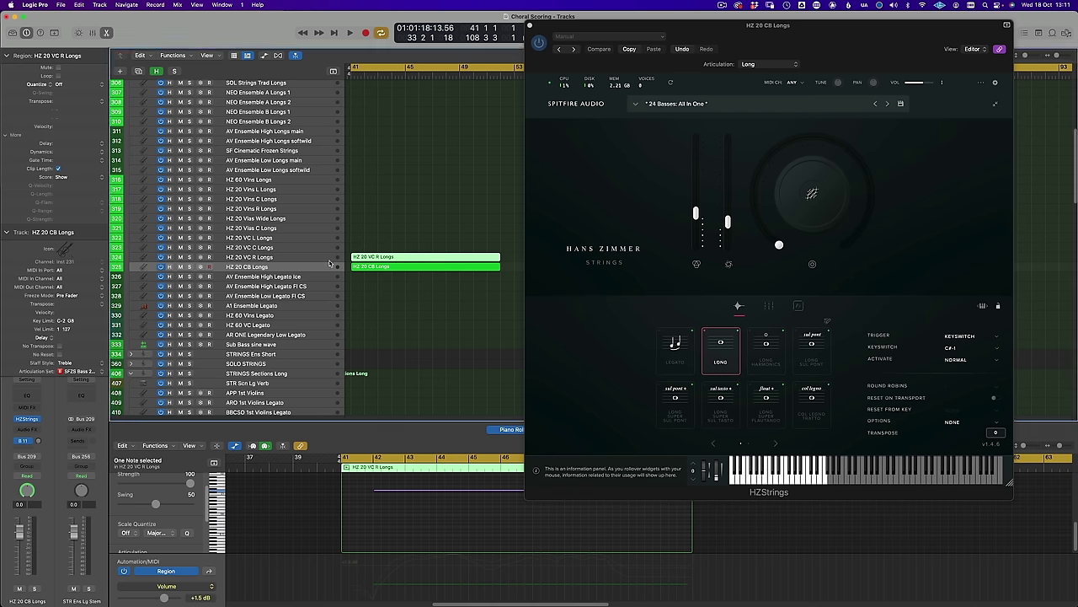
{"action": "left_click", "coordinate": [328, 259]}
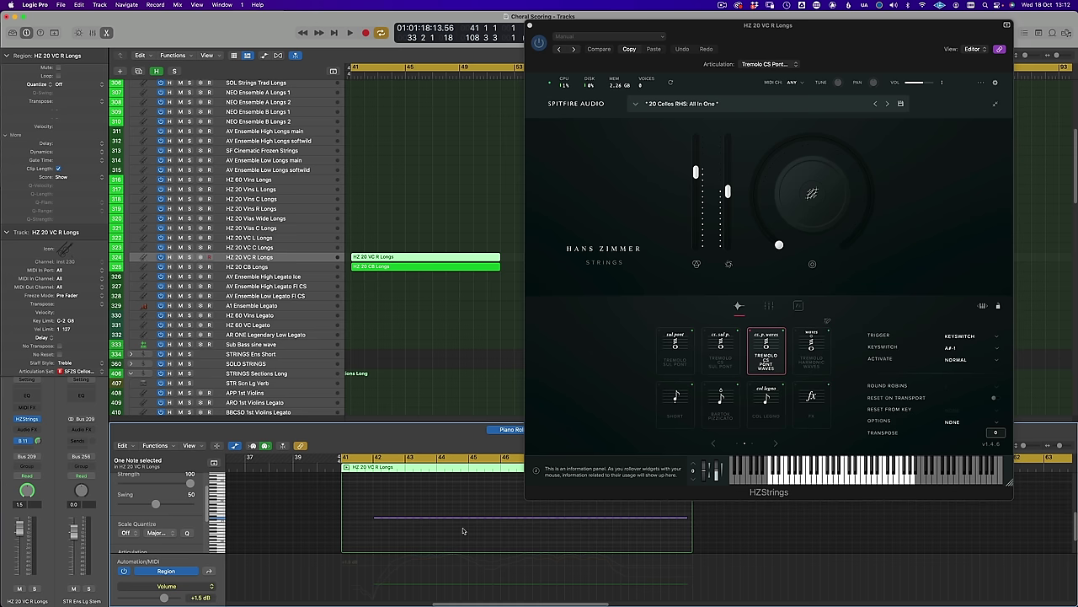
{"action": "left_click", "coordinate": [179, 588]}
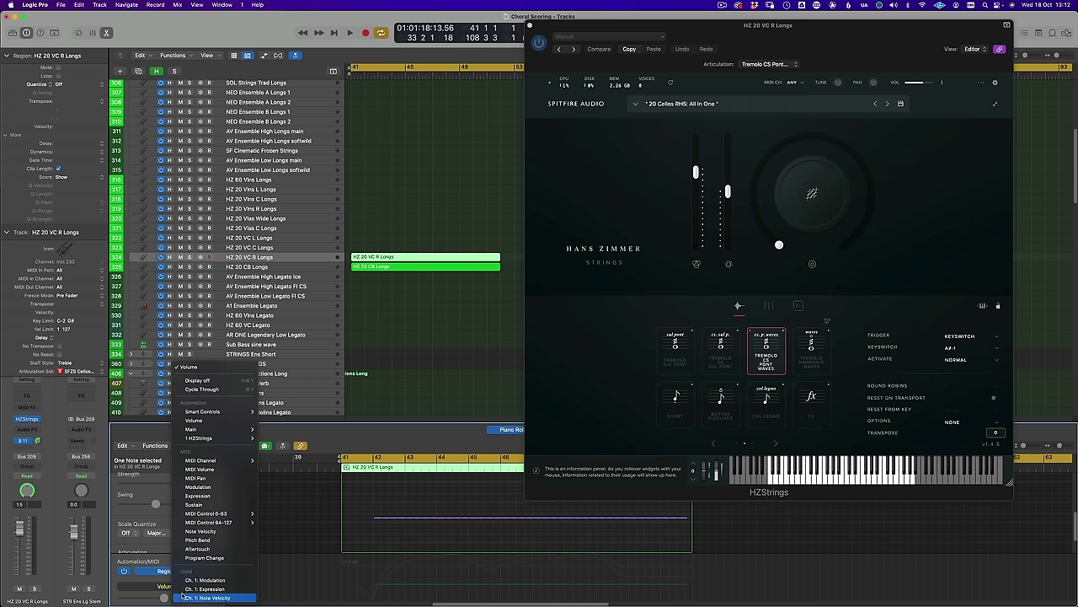
{"action": "left_click", "coordinate": [187, 584]}
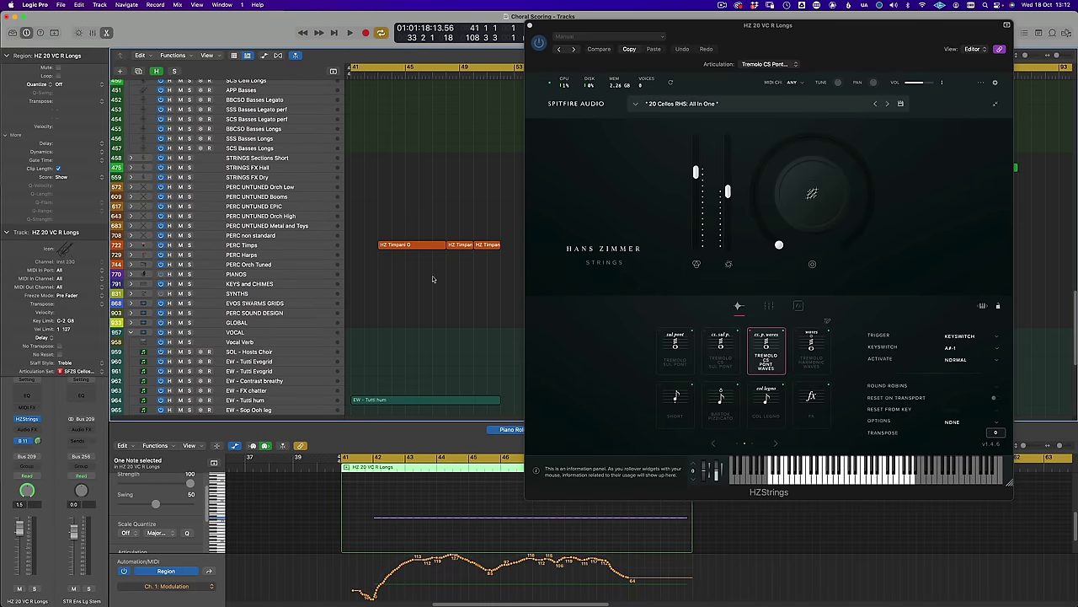
{"action": "left_click_drag", "start_coordinate": [379, 267], "coordinate": [492, 242]}
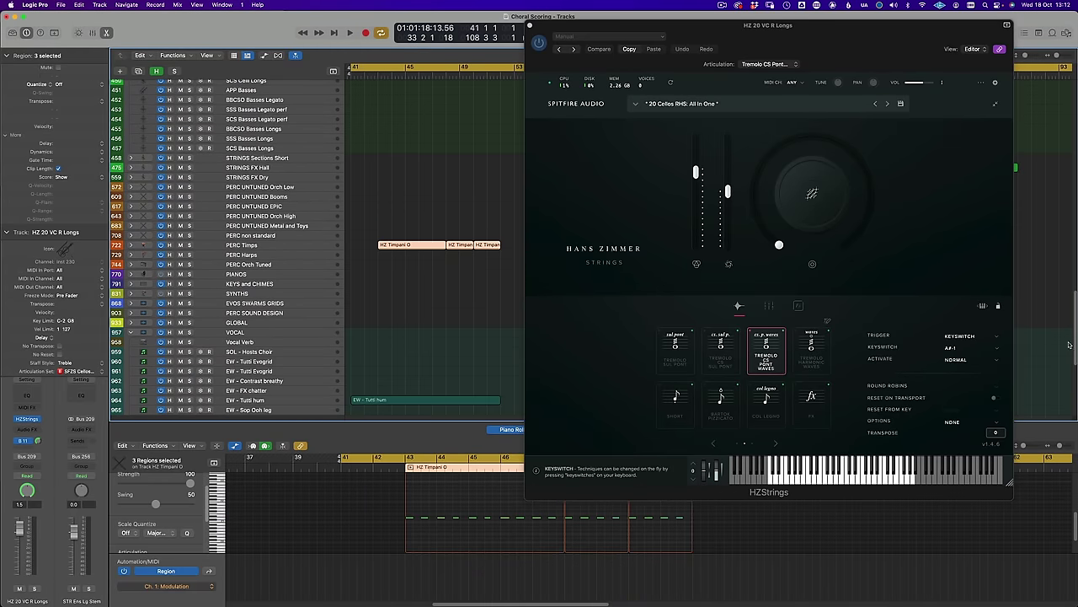
{"action": "scroll", "coordinate": [1074, 343], "scroll_direction": "down", "scroll_amount": 6}
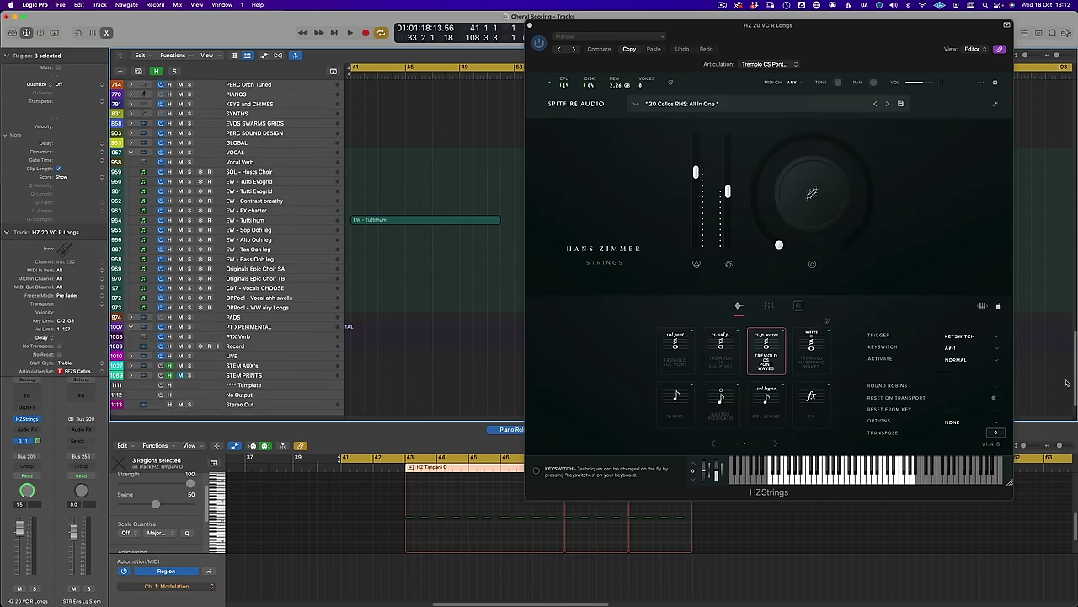
Select the EW - Tutti hum region and its track to load its choir instrument.
{"action": "left_click", "coordinate": [435, 228]}
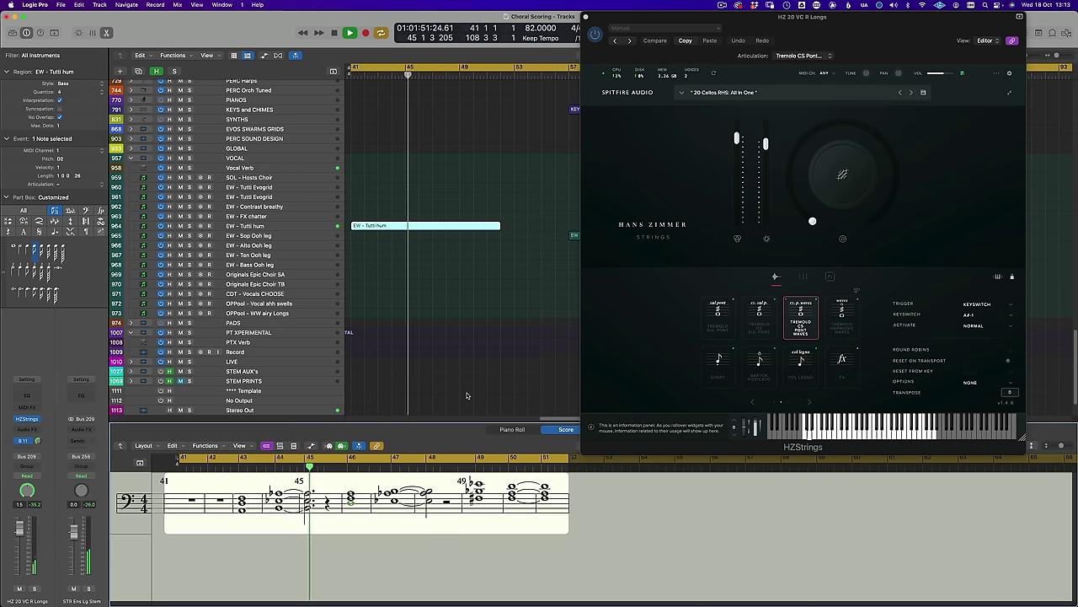
{"action": "left_click", "coordinate": [300, 228]}
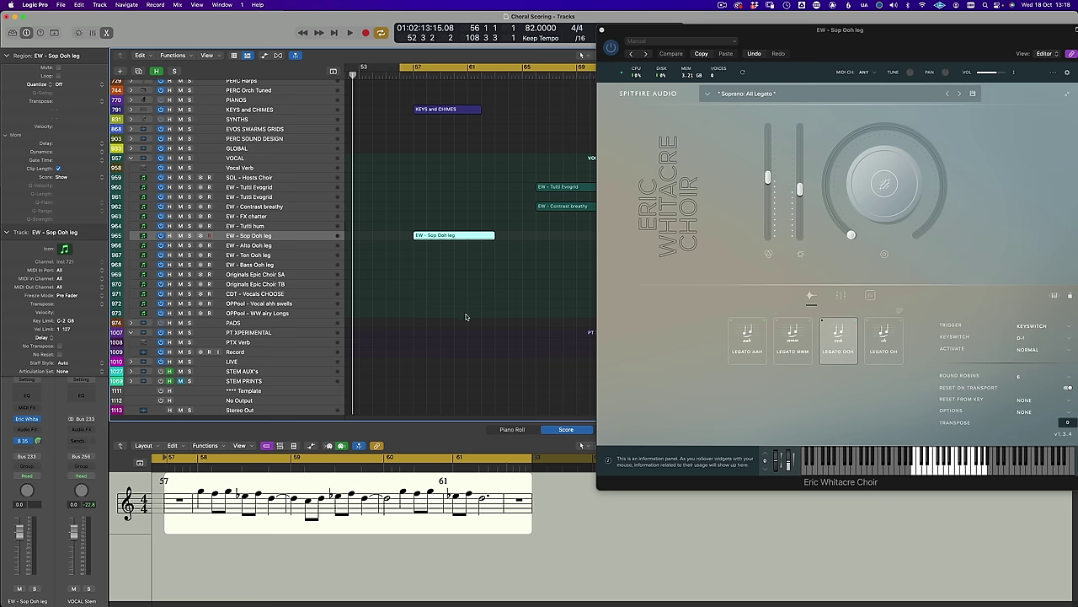
Play the choir passage from the cycle start and move the Vocal Verb reverb window into place.
{"action": "key", "text": "space"}
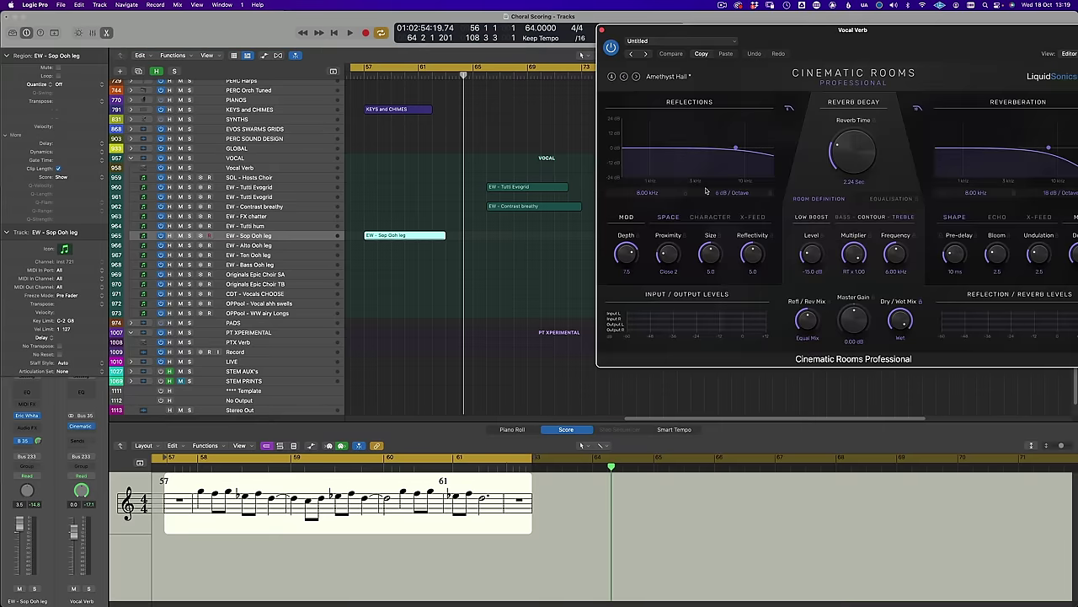
{"action": "left_click_drag", "start_coordinate": [735, 44], "coordinate": [661, 73]}
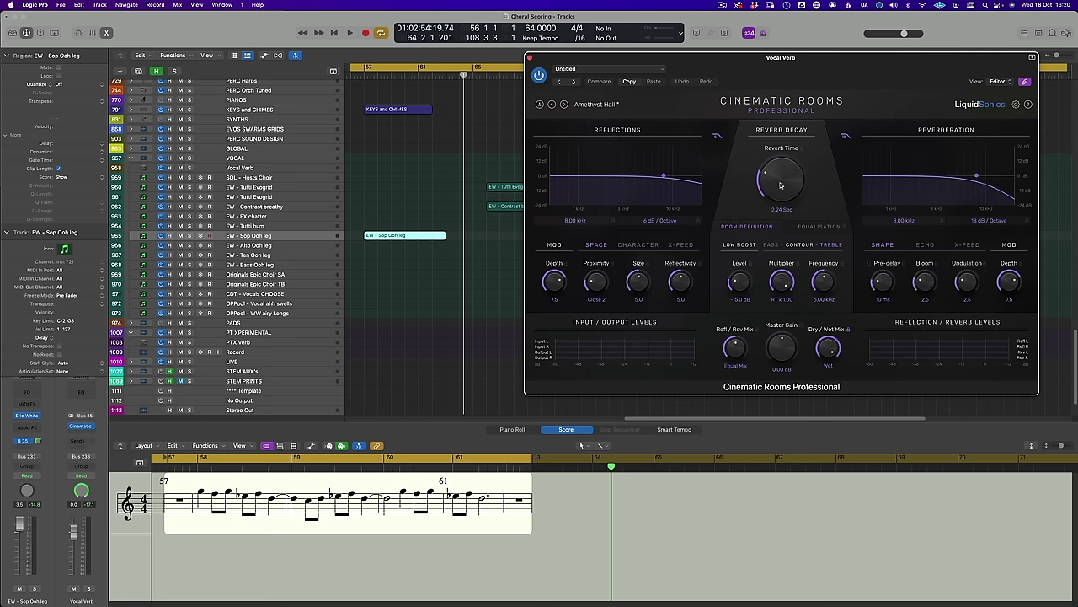
Raise the Vocal Verb reverb time to 4.27 s and bring up the Sop Ooh leg Channel EQ.
{"action": "left_click_drag", "start_coordinate": [781, 185], "coordinate": [779, 183]}
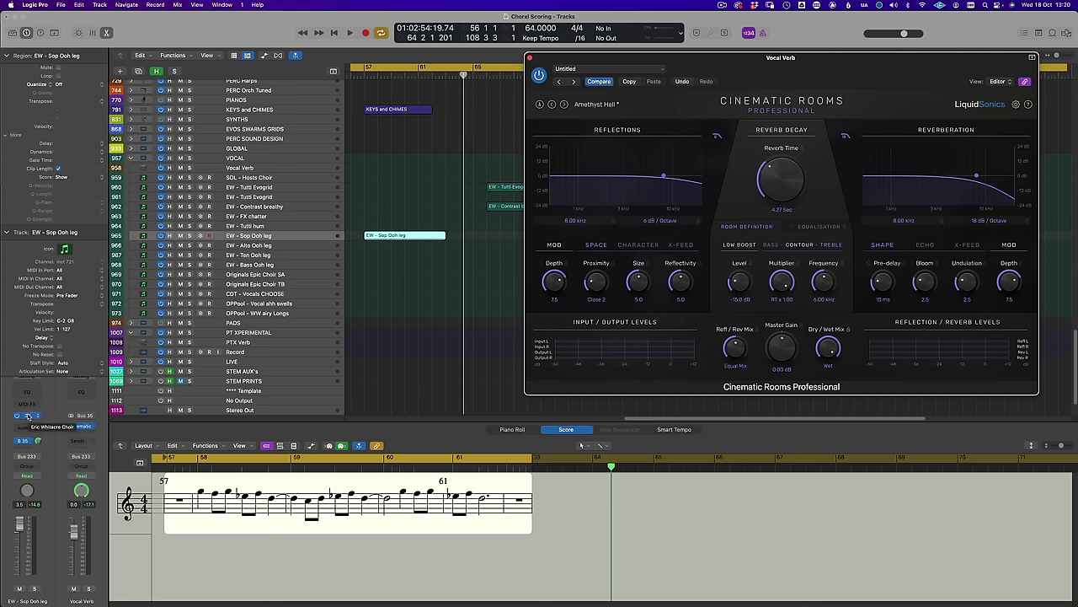
{"action": "left_click", "coordinate": [30, 393]}
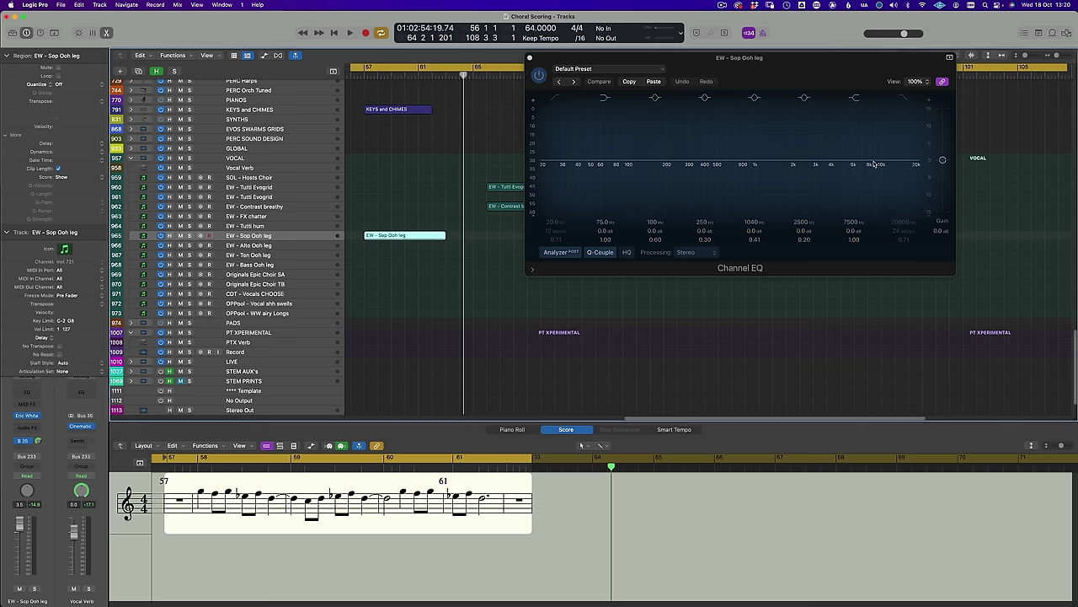
EQ Sop Ooh leg: cut 127 Hz by 5.5 dB, dip ~750 Hz, shelf +11.5 dB at 1750 Hz.
{"action": "left_click_drag", "start_coordinate": [865, 158], "coordinate": [820, 149]}
{"action": "left_click_drag", "start_coordinate": [610, 161], "coordinate": [643, 170]}
{"action": "left_click_drag", "start_coordinate": [756, 161], "coordinate": [739, 177]}
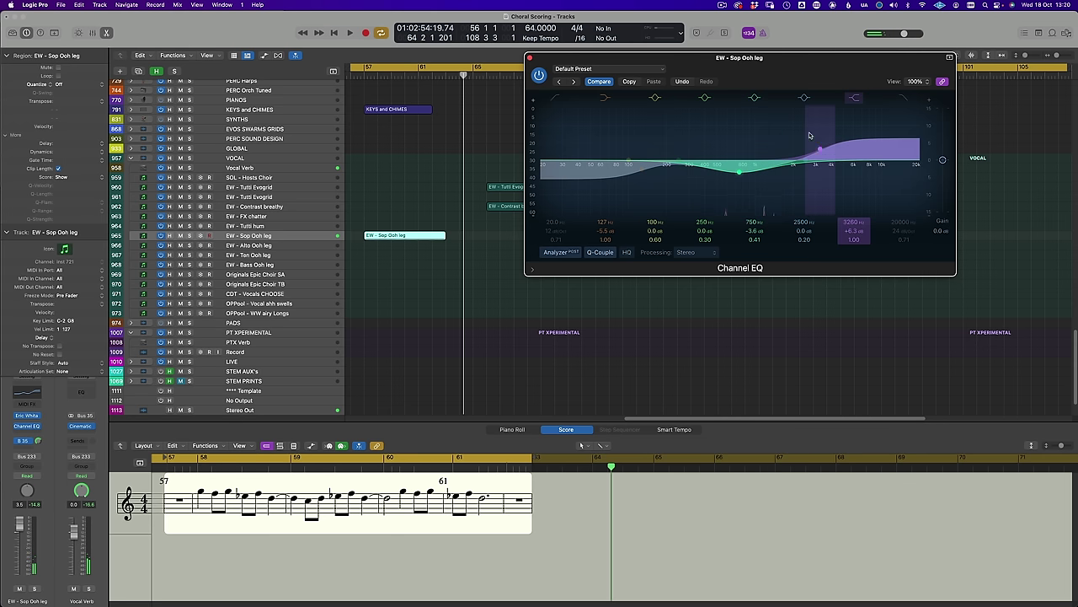
{"action": "left_click_drag", "start_coordinate": [827, 152], "coordinate": [786, 141]}
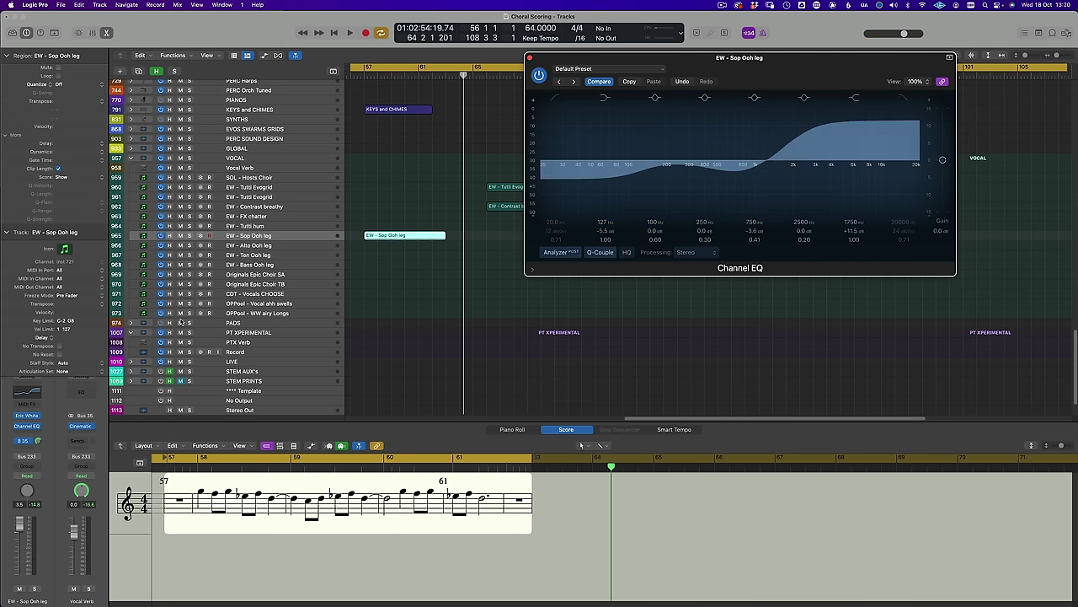
{"action": "left_click", "coordinate": [82, 425]}
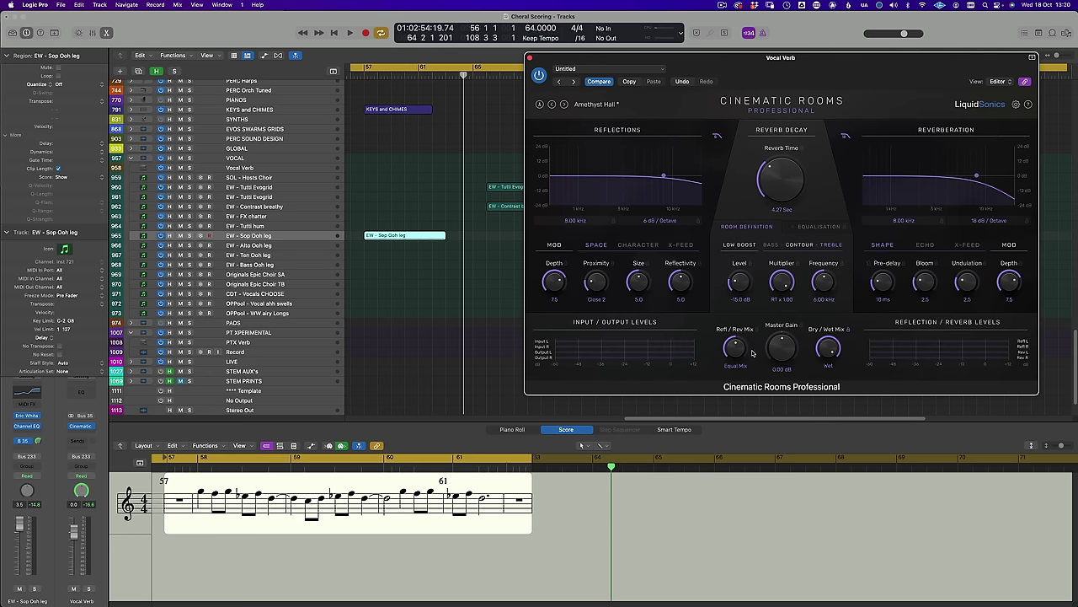
Tweak the Vocal Verb: wetter mix, EQ point at 12.9 kHz, more bloom, 129 ms pre-delay.
{"action": "left_click_drag", "start_coordinate": [736, 345], "coordinate": [747, 321]}
{"action": "left_click_drag", "start_coordinate": [975, 175], "coordinate": [1005, 164]}
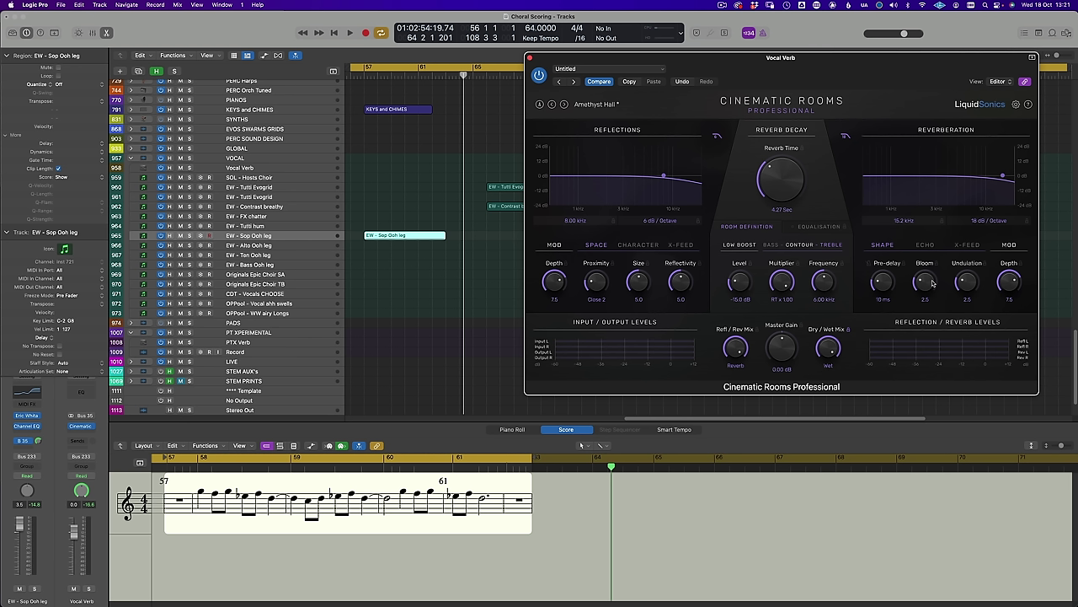
{"action": "left_click_drag", "start_coordinate": [928, 284], "coordinate": [1015, 278]}
{"action": "left_click_drag", "start_coordinate": [886, 283], "coordinate": [893, 248]}
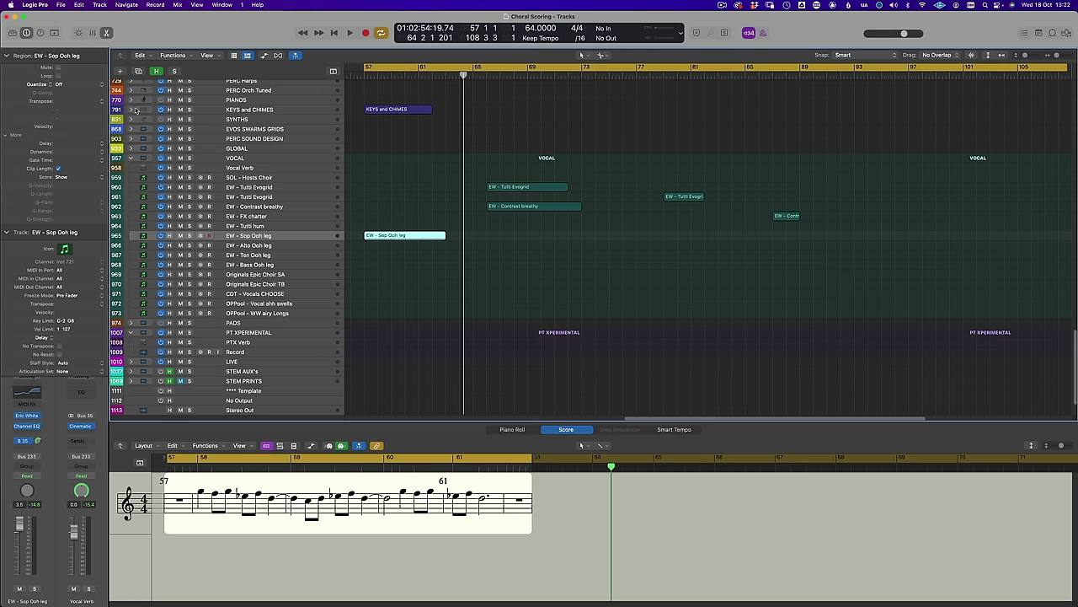
Expand the KEYS and CHIMES folder and open the SF Cimbalom instrument and piano roll.
{"action": "left_click", "coordinate": [130, 109]}
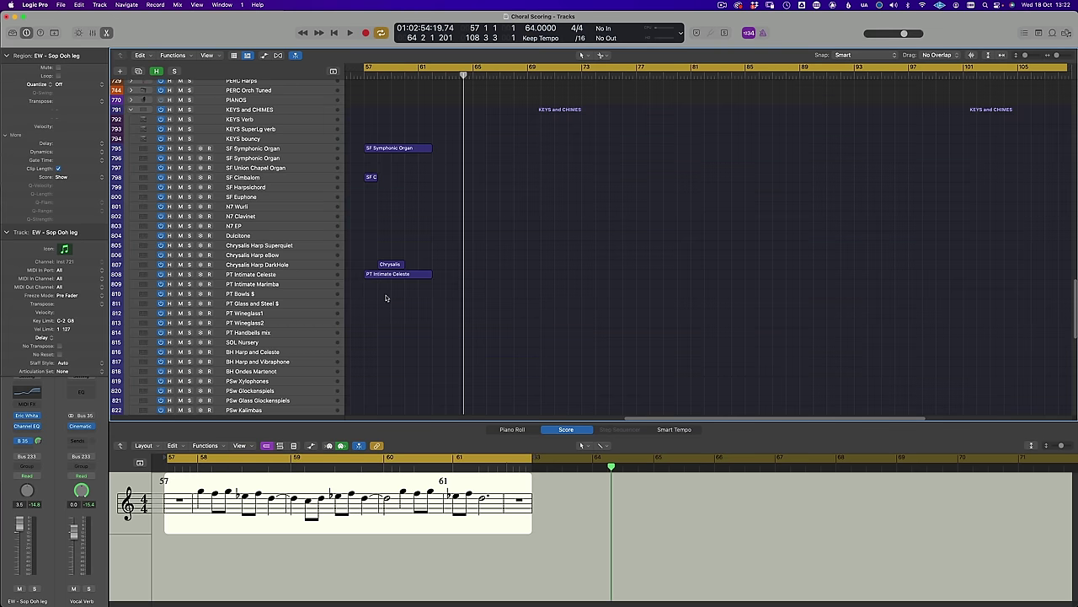
{"action": "left_click", "coordinate": [288, 178]}
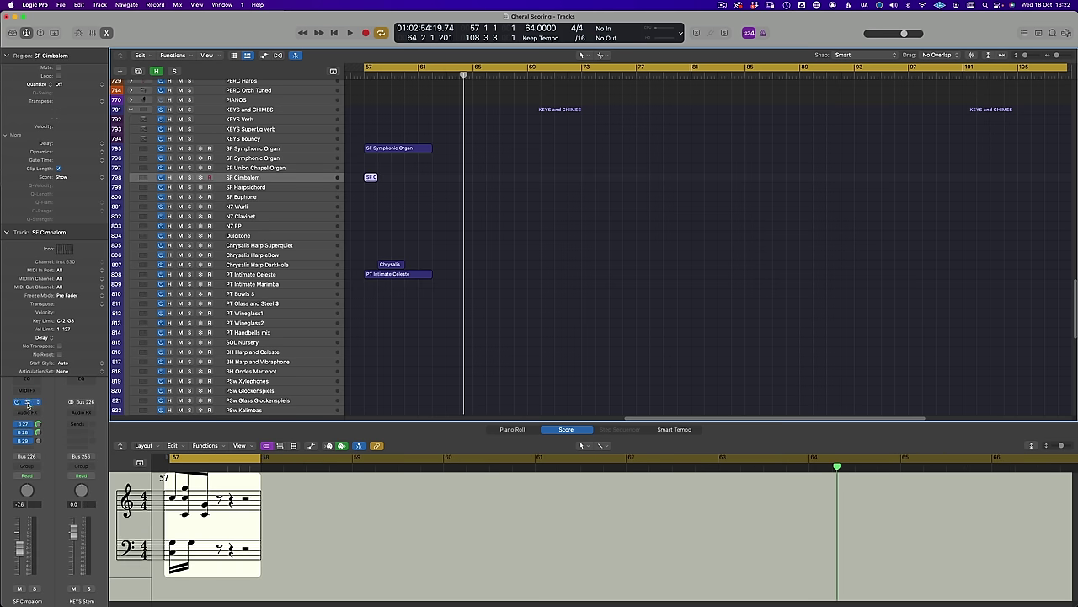
{"action": "left_click", "coordinate": [26, 402]}
{"action": "key", "text": "p"}
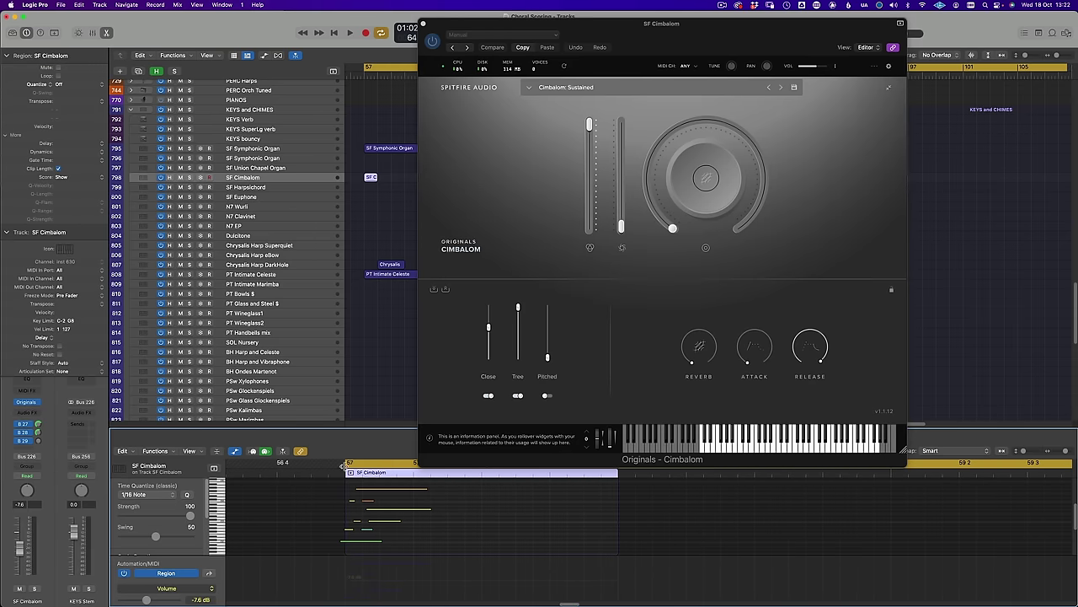
Loop from bar 57 and audition the soloed SF Cimbalom phrase.
{"action": "left_click_drag", "start_coordinate": [343, 465], "coordinate": [312, 465]}
{"action": "key", "text": "s"}
{"action": "key", "text": "space"}
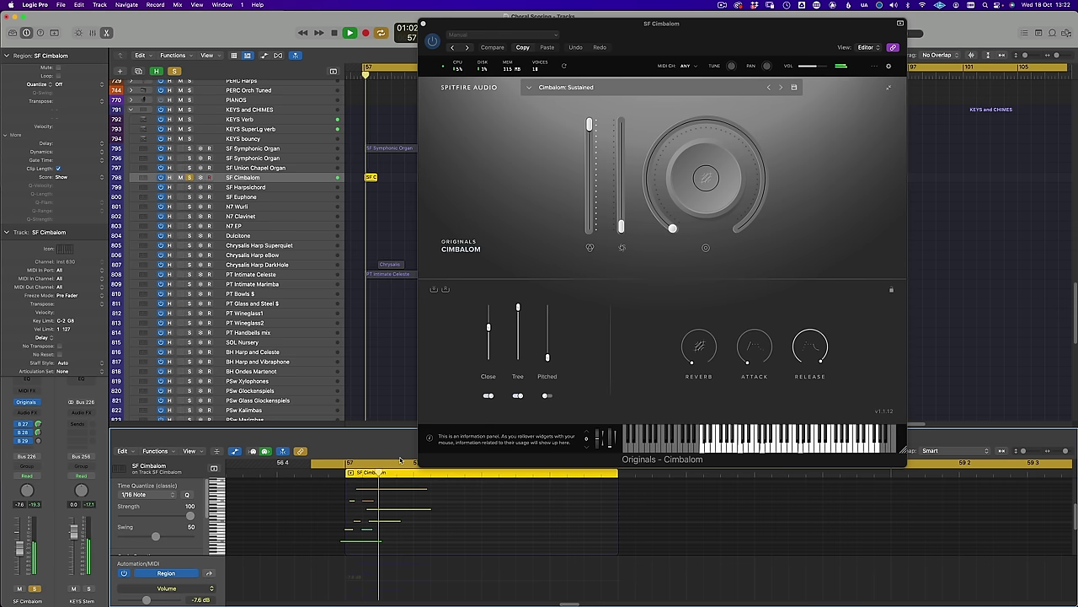
{"action": "key", "text": "space"}
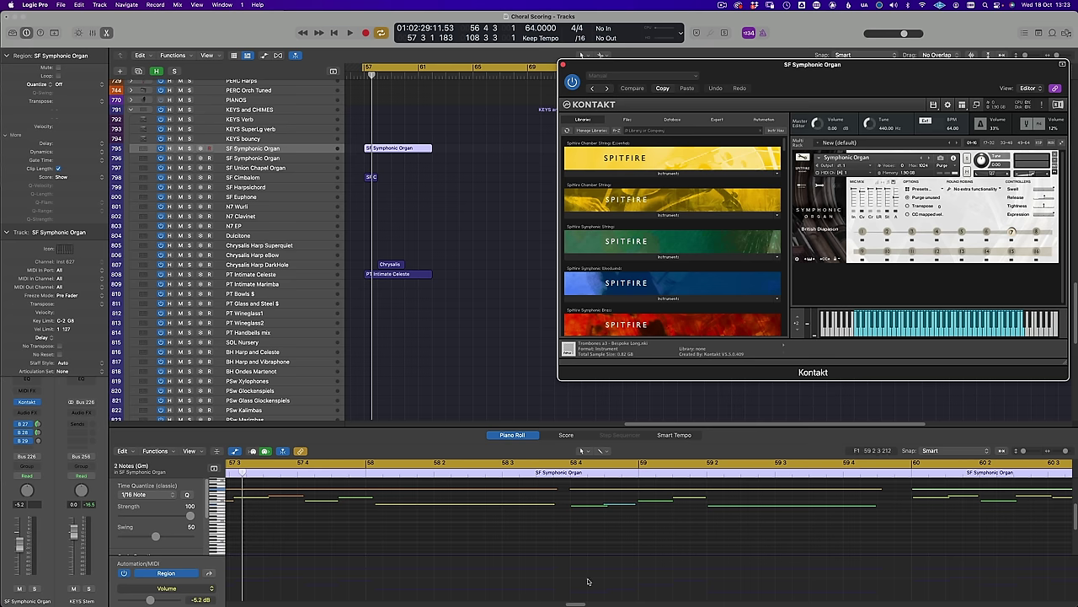
Audition the soloed SF Symphonic Organ part from bar 57 and move its Kontakt window lower.
{"action": "left_click", "coordinate": [581, 603]}
{"action": "scroll", "coordinate": [619, 557], "scroll_direction": "left", "scroll_amount": 5}
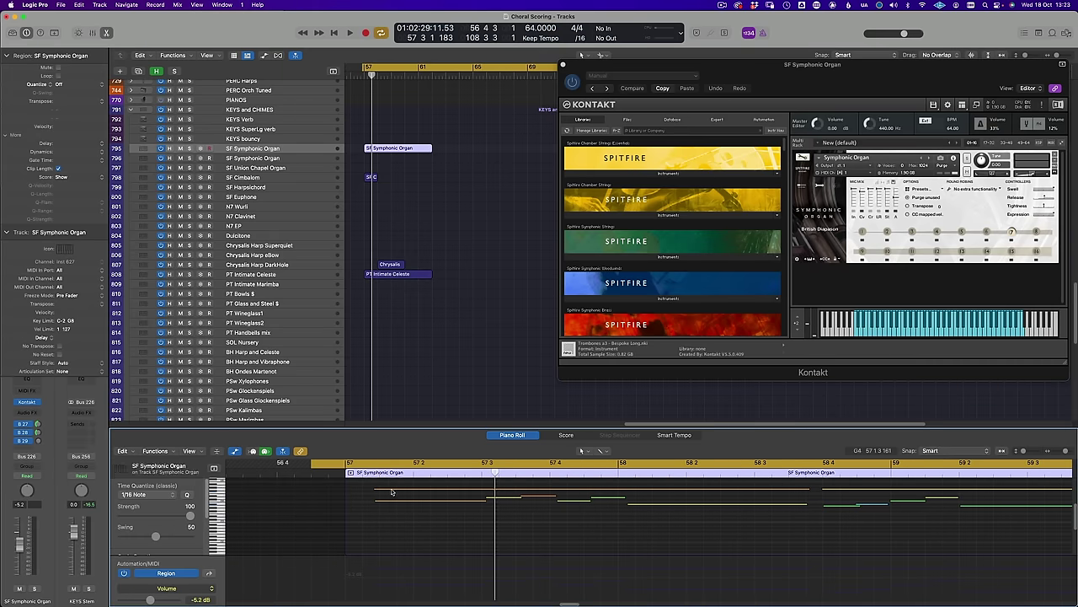
{"action": "key", "text": "space"}
{"action": "key", "text": "s"}
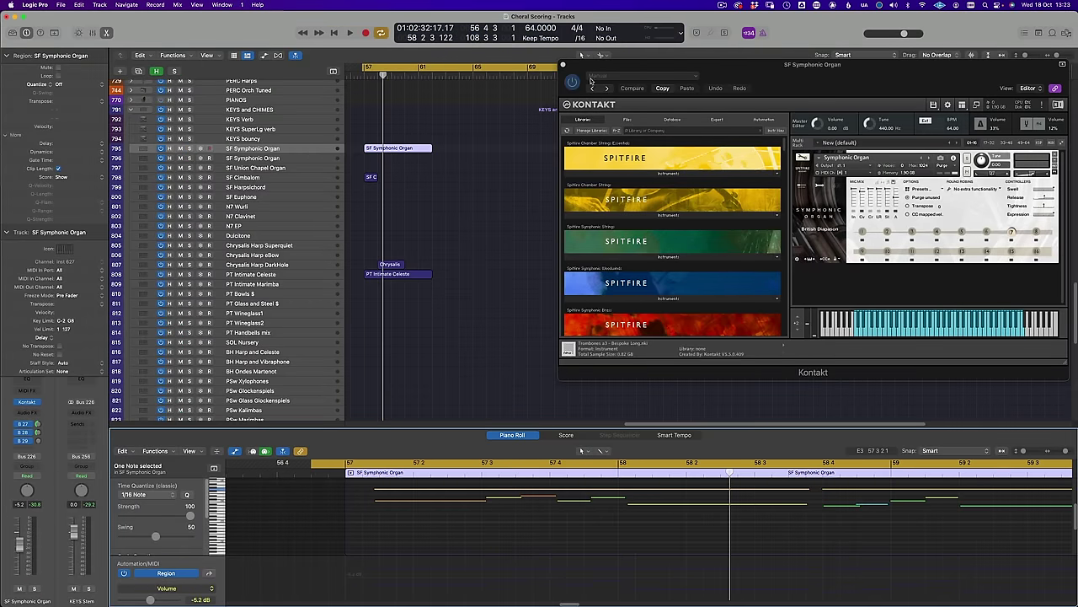
{"action": "left_click_drag", "start_coordinate": [596, 75], "coordinate": [525, 286]}
Select the STRINGS Ens Short track and expand its Spitfire instrument window to full size.
{"action": "scroll", "coordinate": [227, 253], "scroll_direction": "up", "scroll_amount": 15}
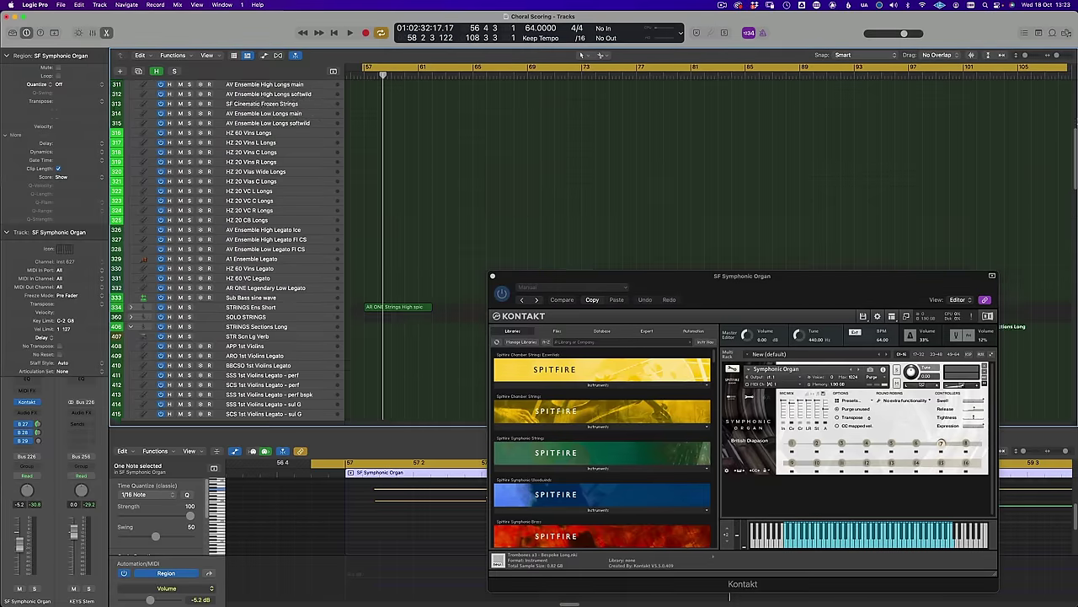
{"action": "scroll", "coordinate": [168, 253], "scroll_direction": "down", "scroll_amount": 5}
{"action": "left_click", "coordinate": [139, 262]}
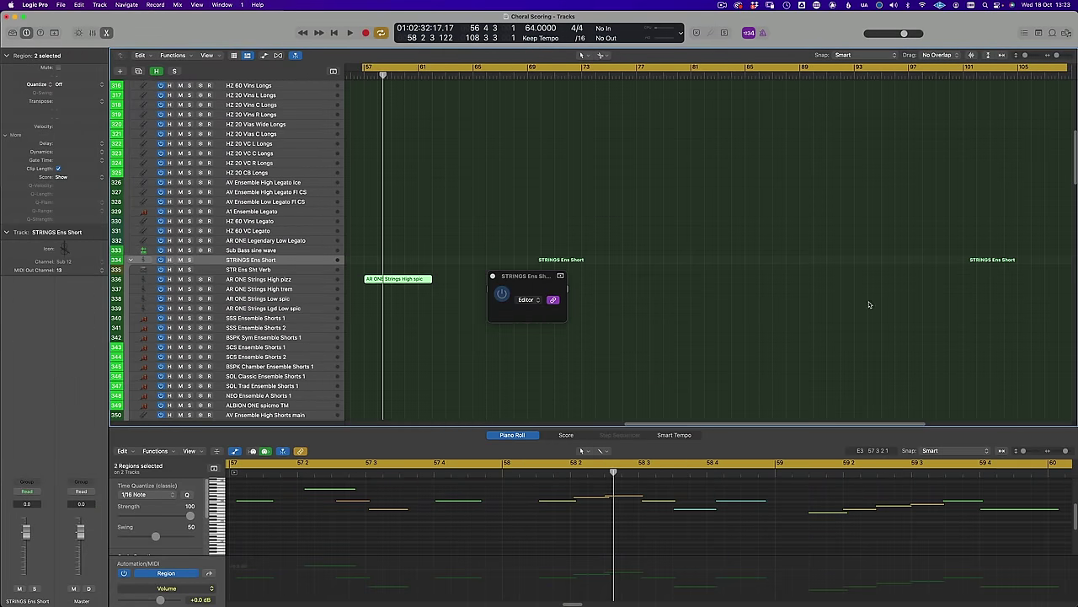
{"action": "double_click", "coordinate": [537, 279]}
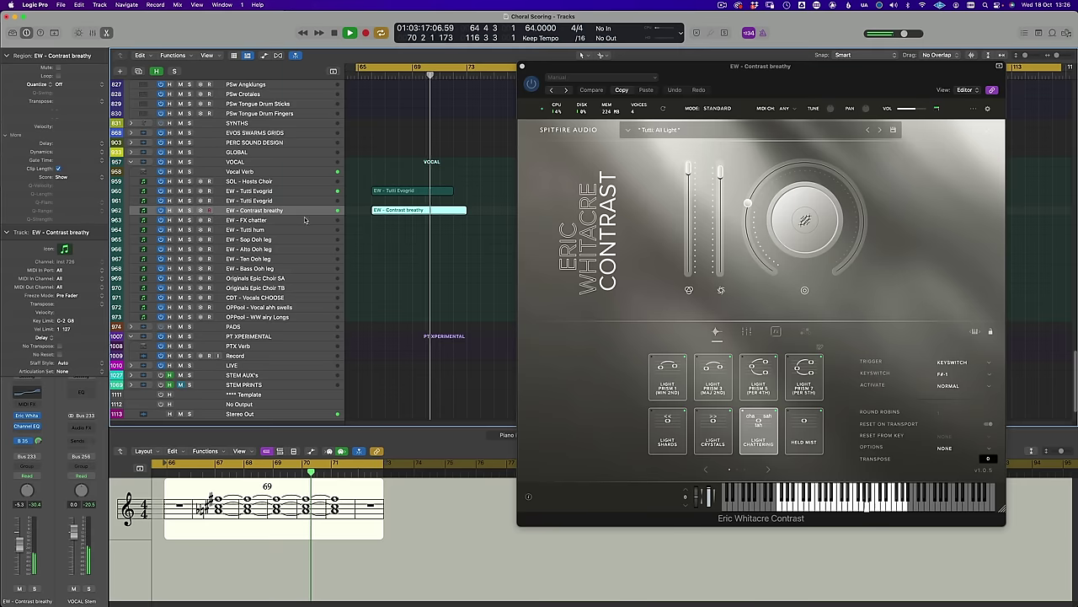
Select the EW - Contrast breathy track and bring up its Channel EQ.
{"action": "key", "text": "Down"}
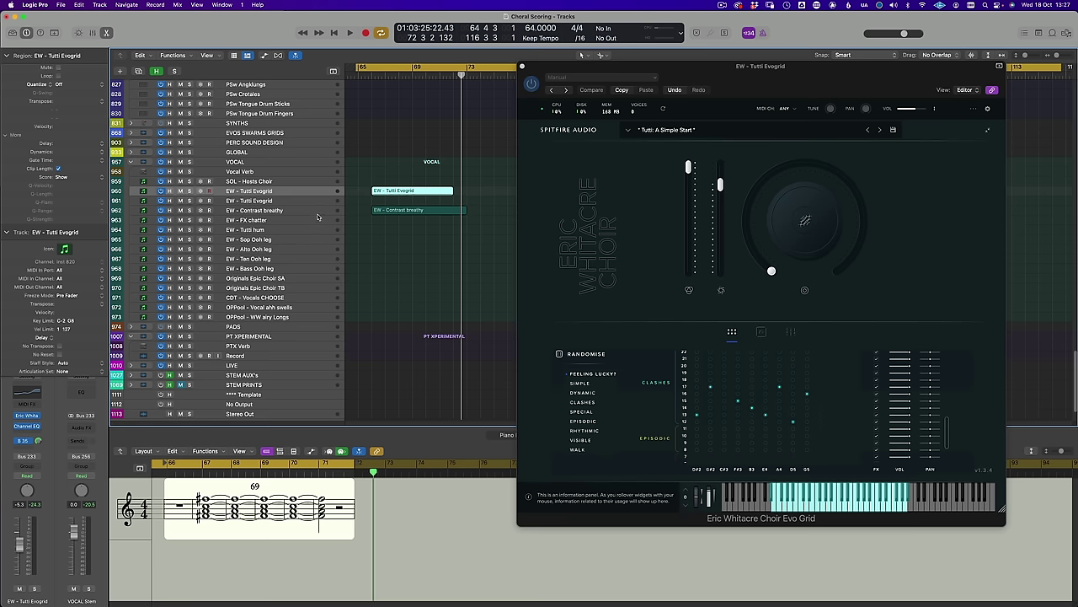
{"action": "left_click", "coordinate": [317, 212]}
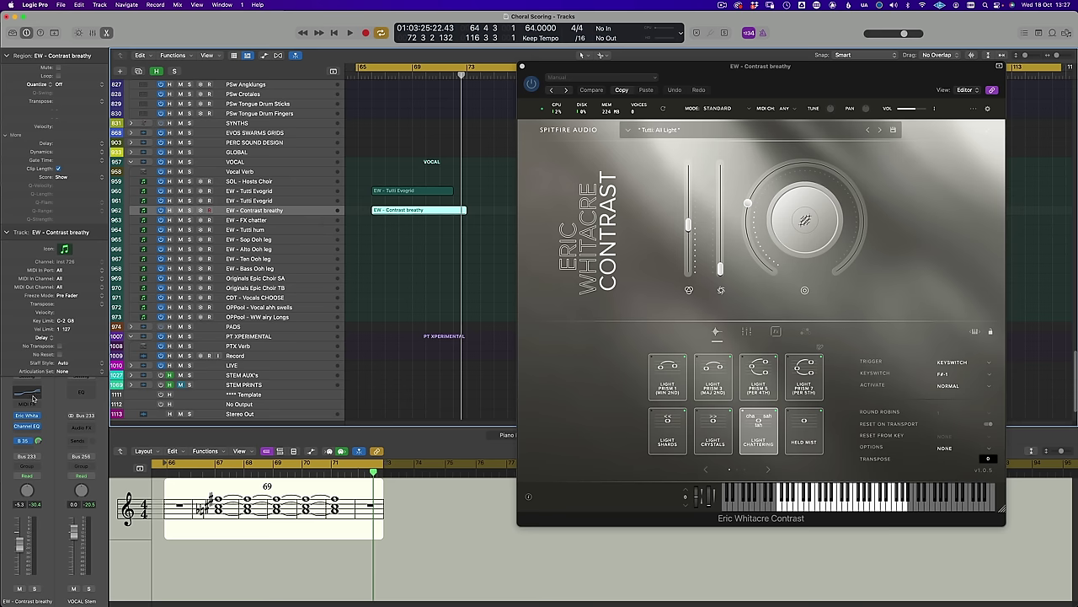
{"action": "left_click", "coordinate": [34, 396]}
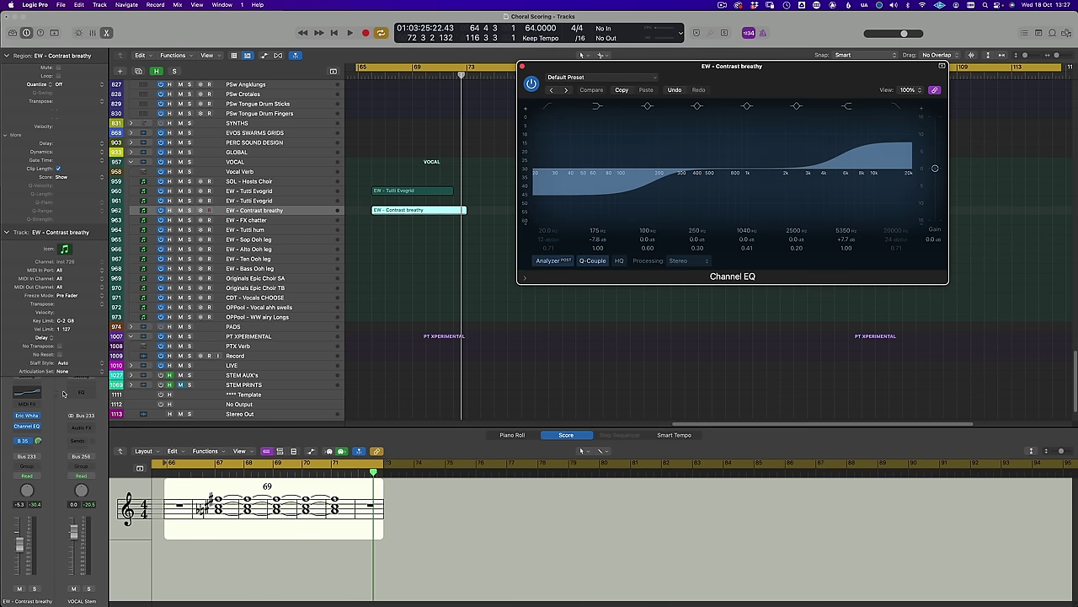
Select EW - Tutti Evogrid with its neighbouring choir tracks, play them together, and show the piano roll.
{"action": "left_click", "coordinate": [294, 192]}
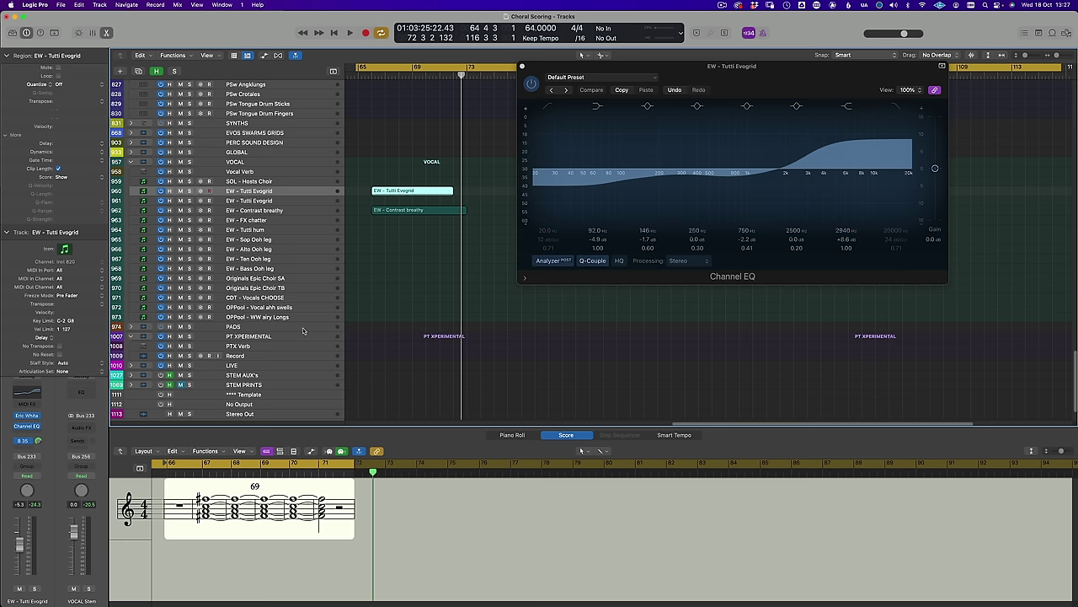
{"action": "left_click", "coordinate": [308, 212], "text": "shift"}
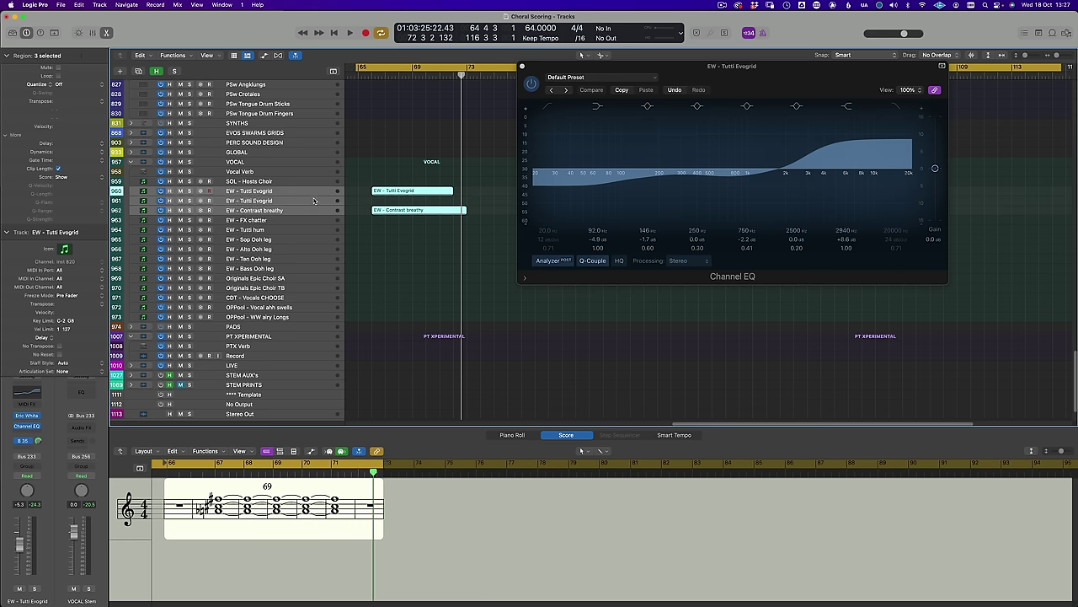
{"action": "key", "text": "space"}
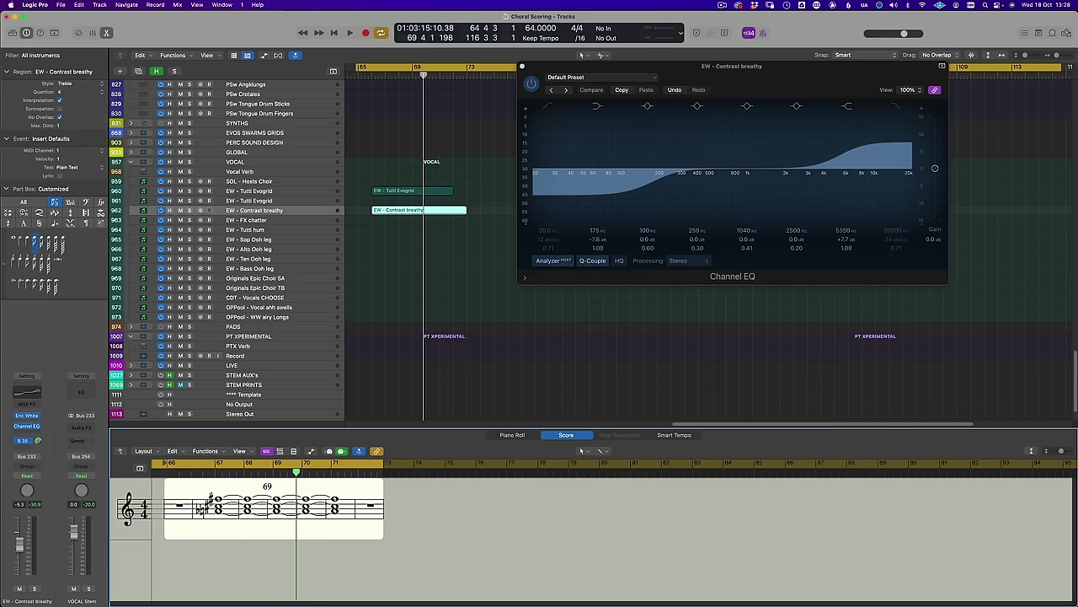
{"action": "key", "text": "p"}
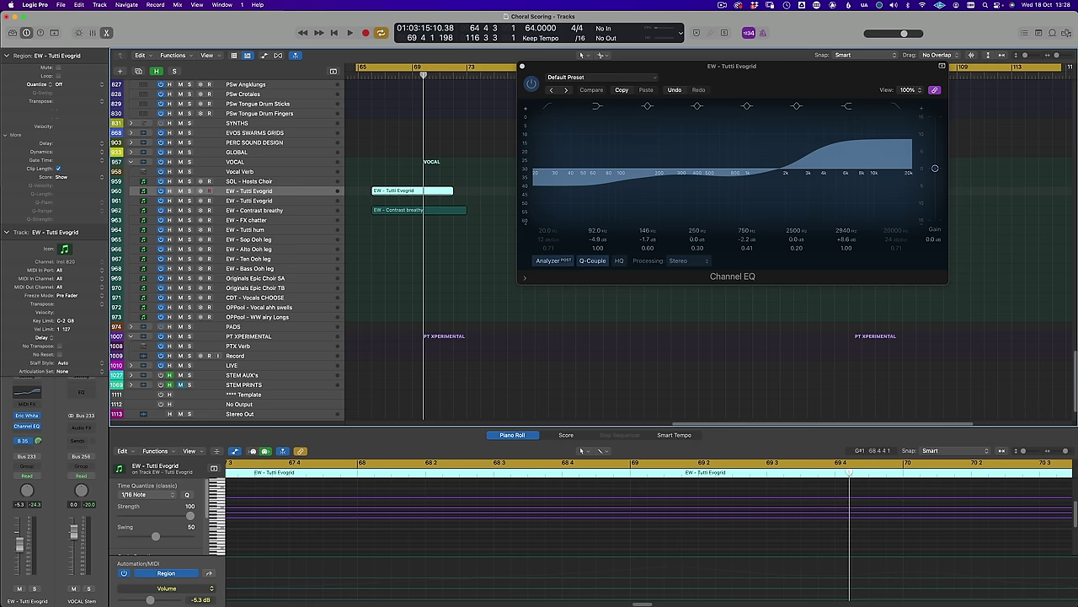
Open the Eric Whitacre Choir instrument for the EW - Tutti Evogrid track.
{"action": "scroll", "coordinate": [649, 531], "scroll_direction": "left", "scroll_amount": 5}
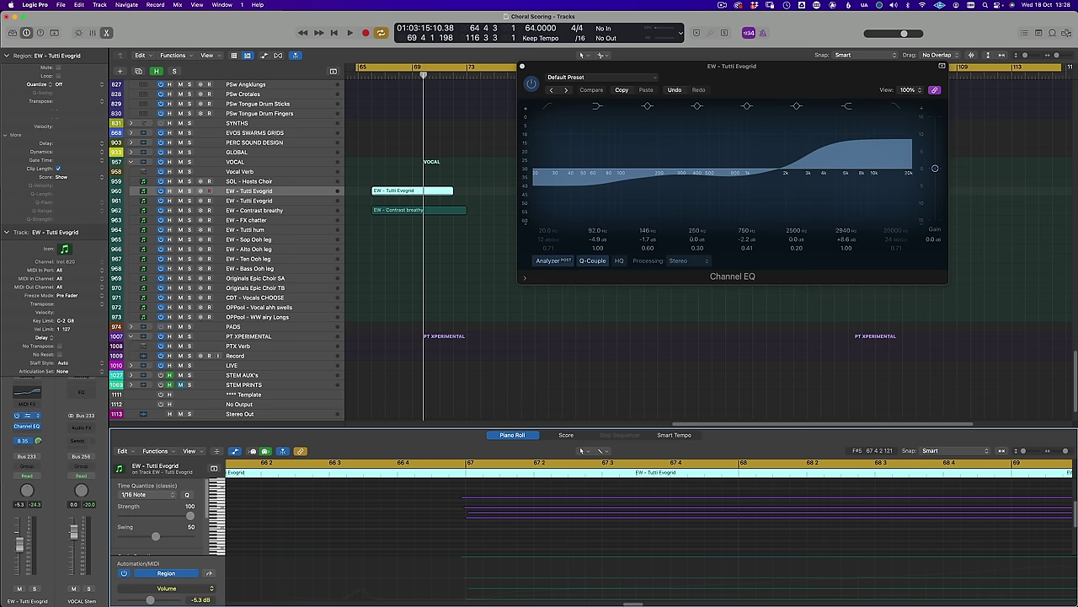
{"action": "left_click", "coordinate": [26, 415]}
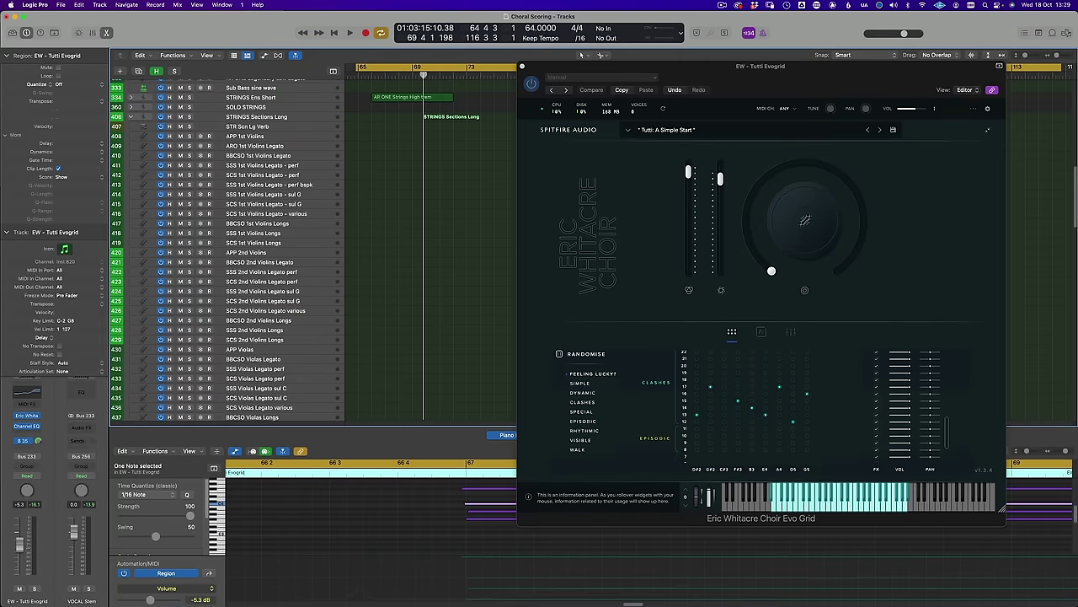
Select the AR ONE Strings High trem region, expand STRINGS Ens Short, show the score, and reposition Abbey Road One.
{"action": "left_click", "coordinate": [413, 97]}
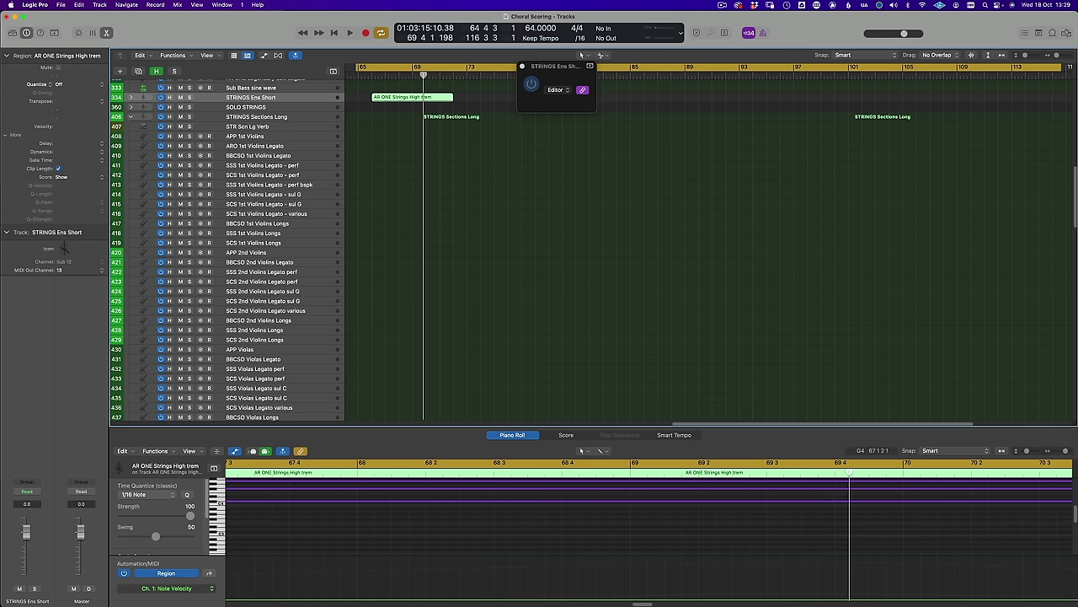
{"action": "key", "text": "ctrl+Down"}
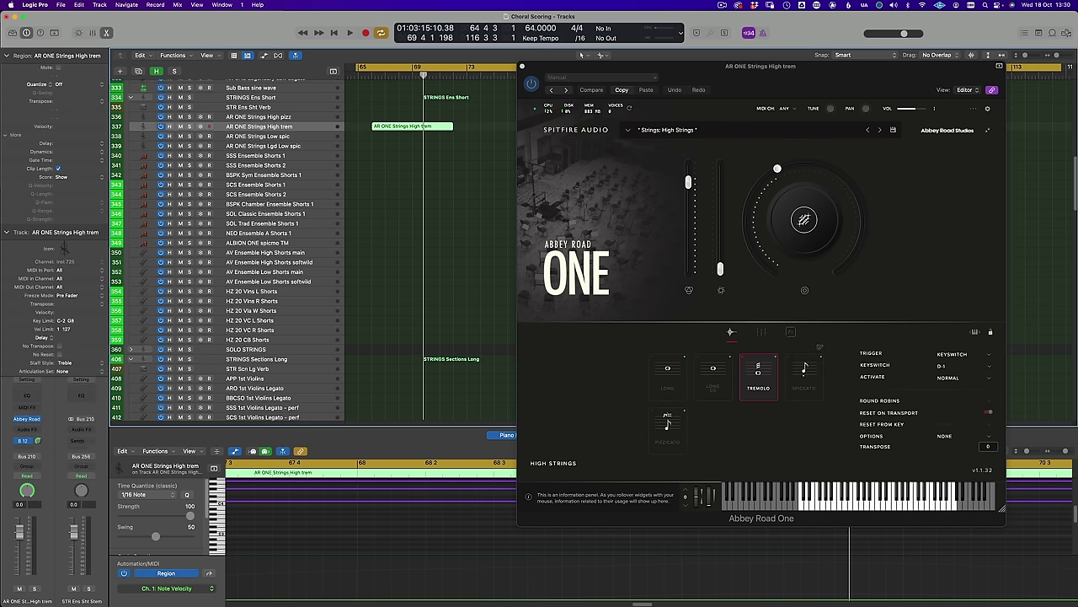
{"action": "key", "text": "n"}
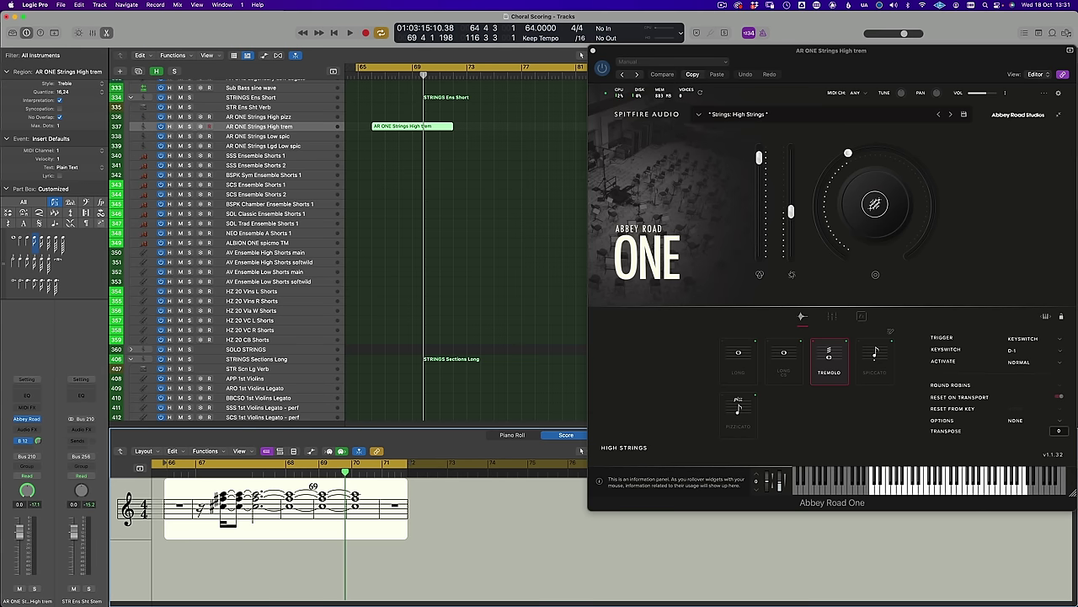
{"action": "left_click_drag", "start_coordinate": [758, 50], "coordinate": [634, 184]}
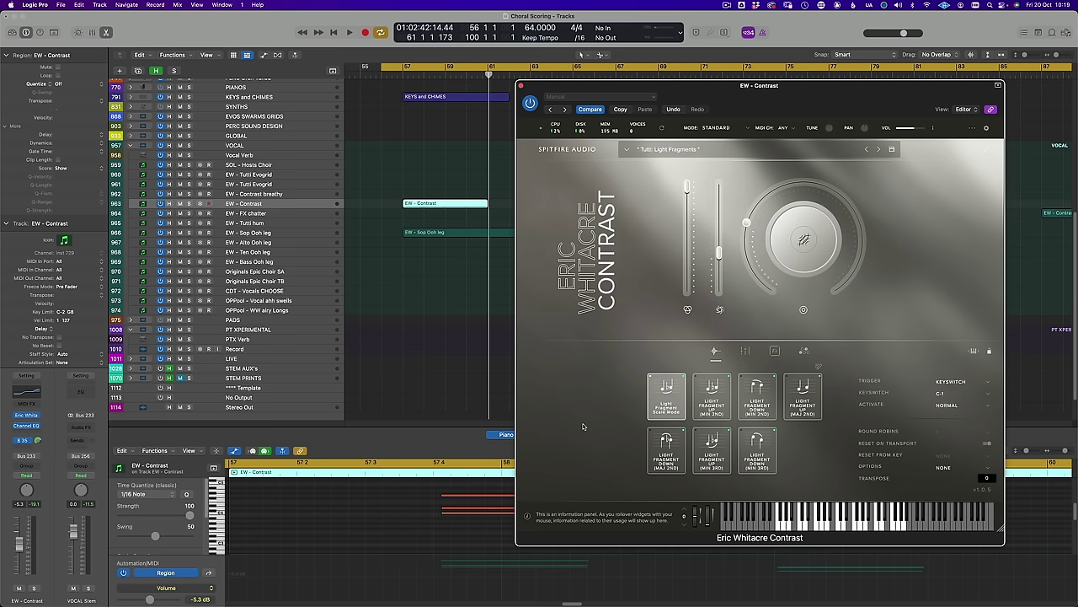
Check the Contrast scale settings, then play from bar 56 and notate EW - Contrast in the score.
{"action": "left_click", "coordinate": [804, 351]}
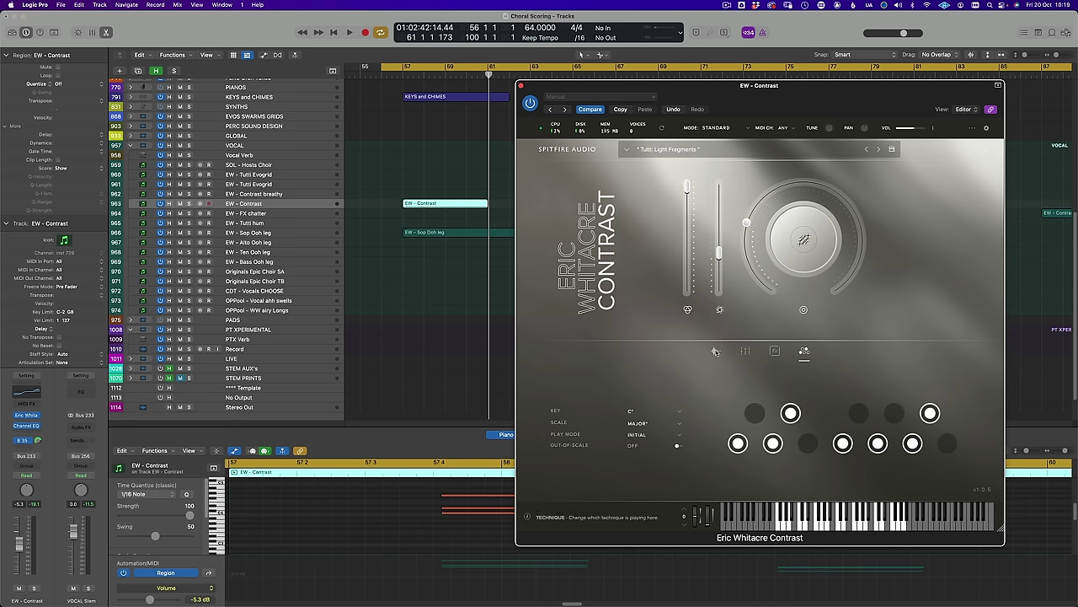
{"action": "left_click", "coordinate": [715, 351]}
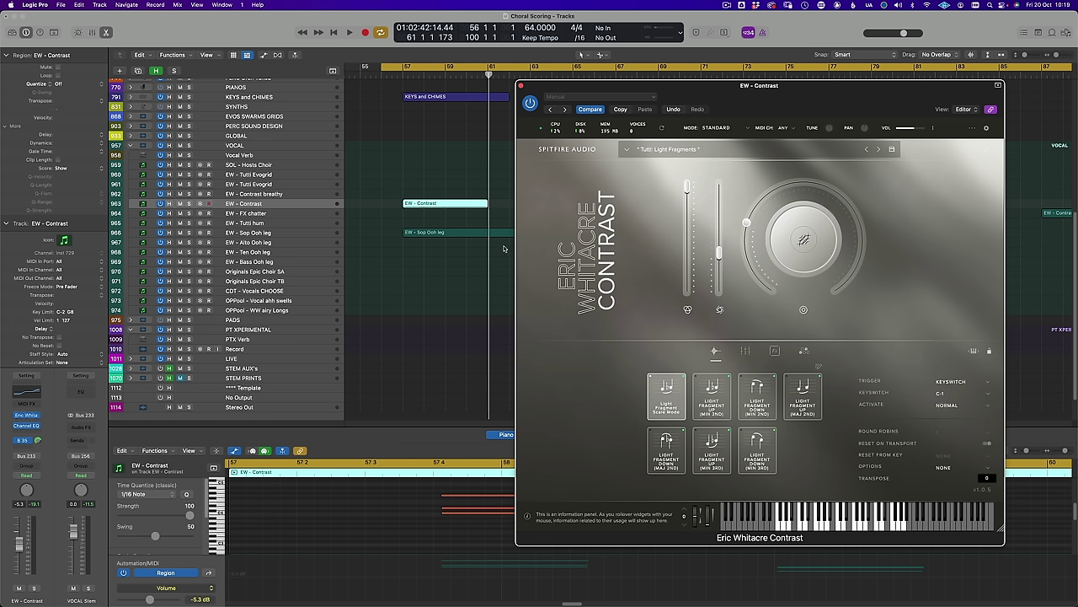
{"action": "key", "text": "space"}
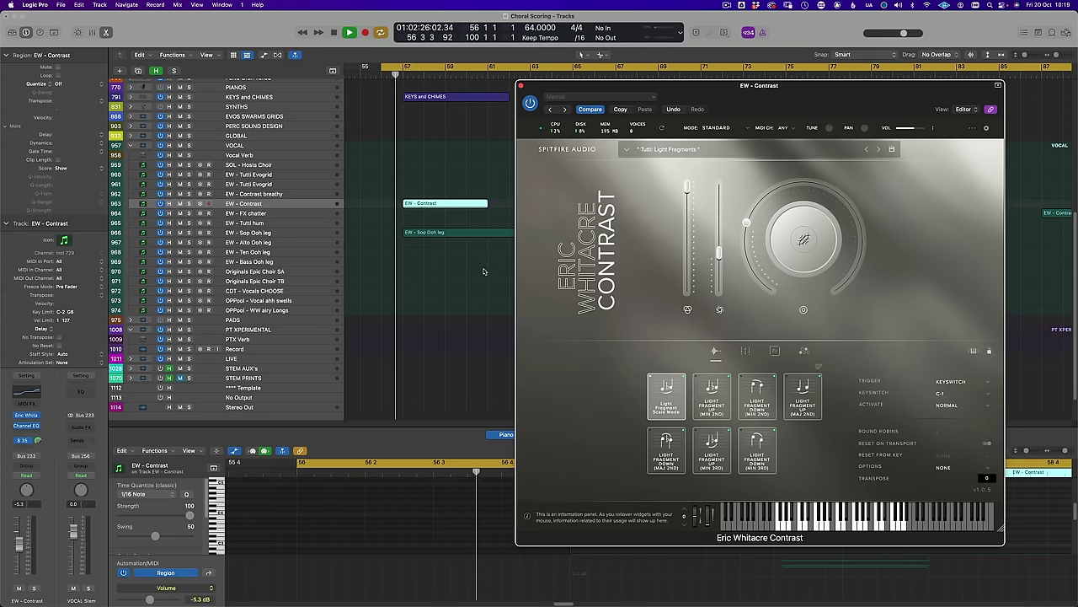
{"action": "left_click_drag", "start_coordinate": [573, 87], "coordinate": [667, 60]}
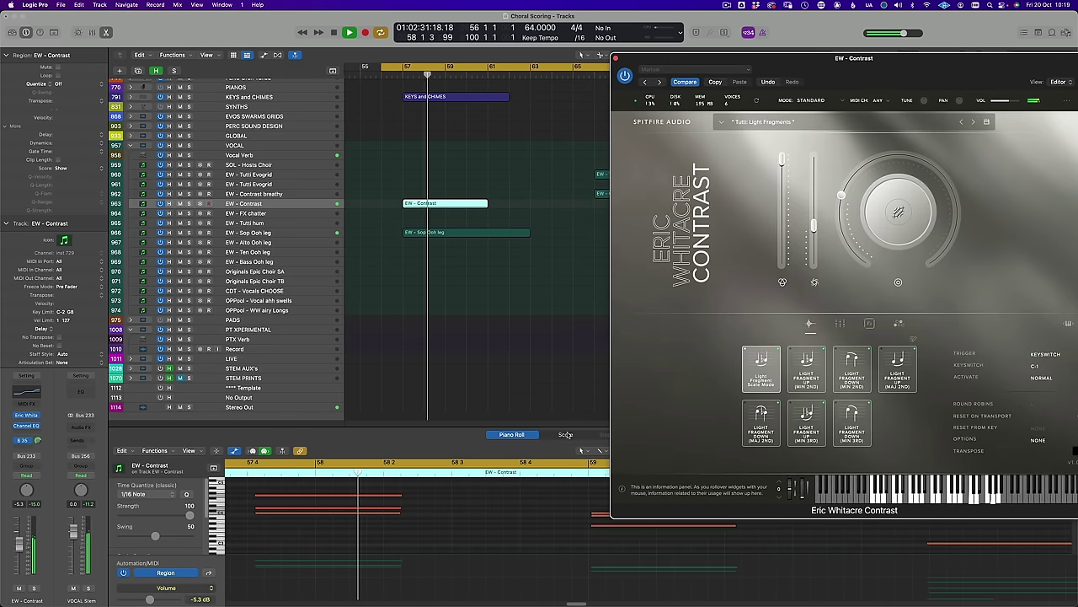
{"action": "key", "text": "n"}
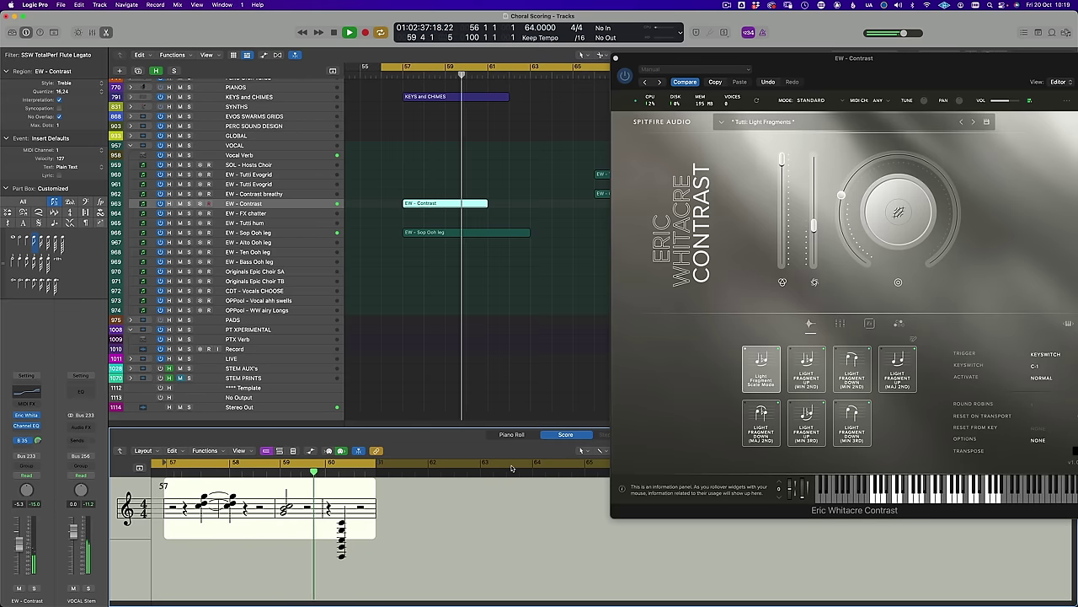
Look through the region's staff Style list and close it unchanged.
{"action": "left_click", "coordinate": [81, 82]}
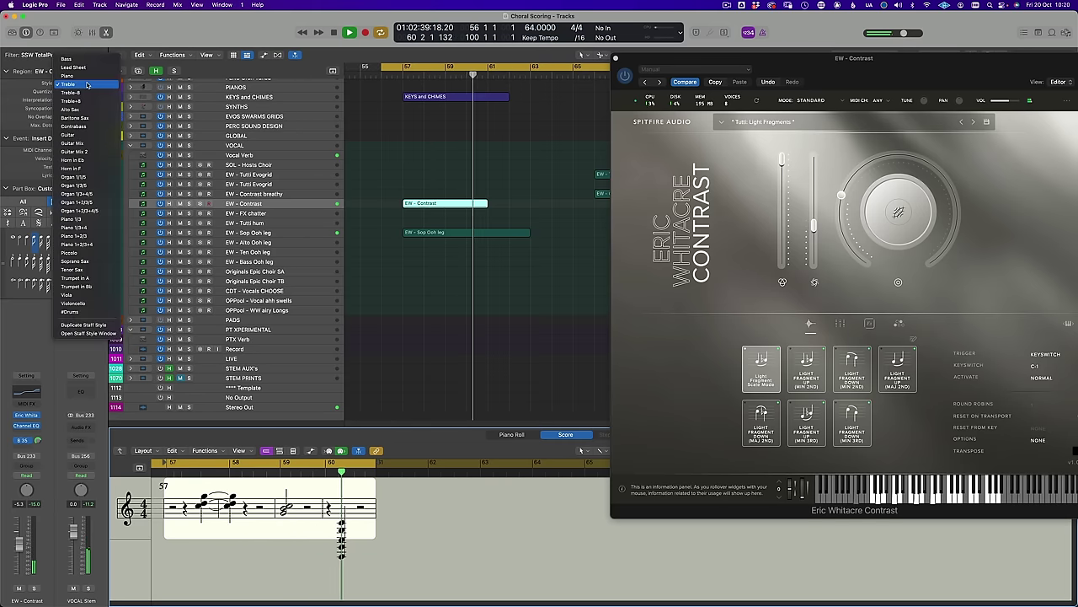
{"action": "left_click", "coordinate": [80, 82]}
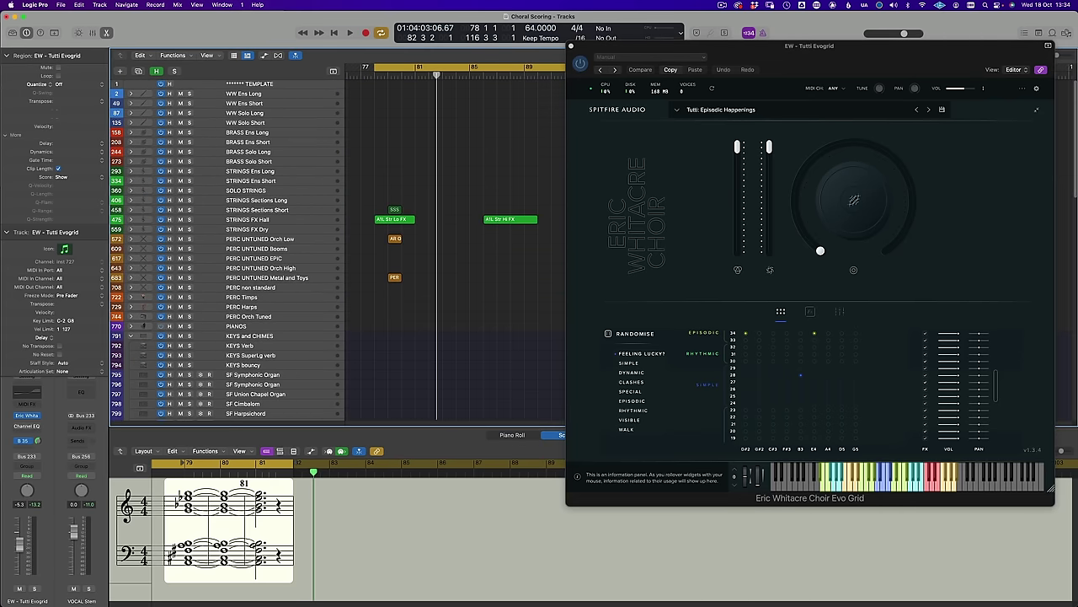
Expand the STRINGS Sections Short stack and select the SSS Basses Shorts region.
{"action": "left_click", "coordinate": [131, 210]}
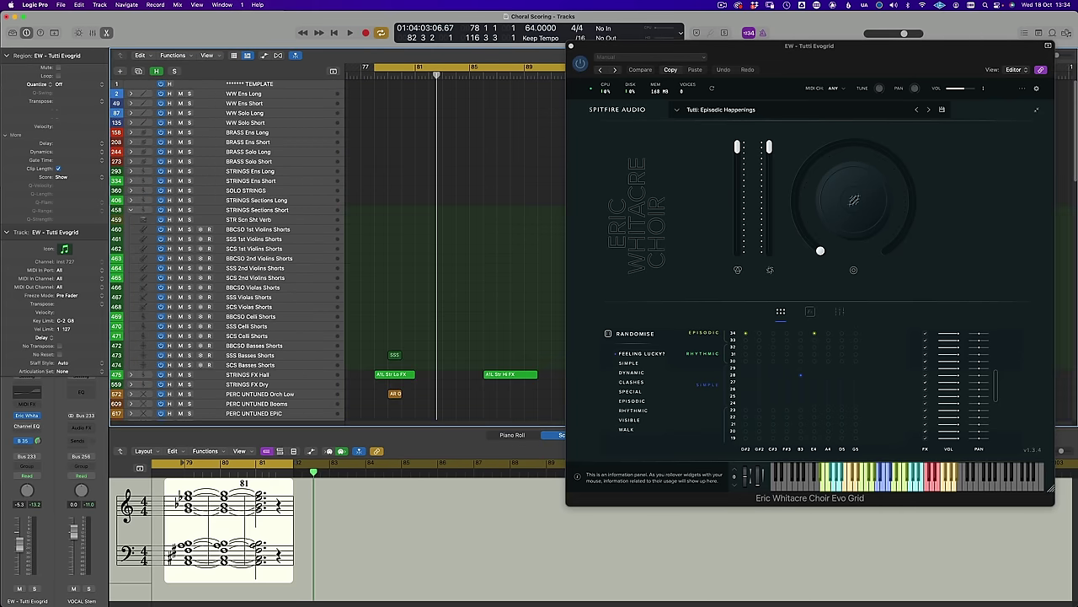
{"action": "left_click", "coordinate": [394, 355]}
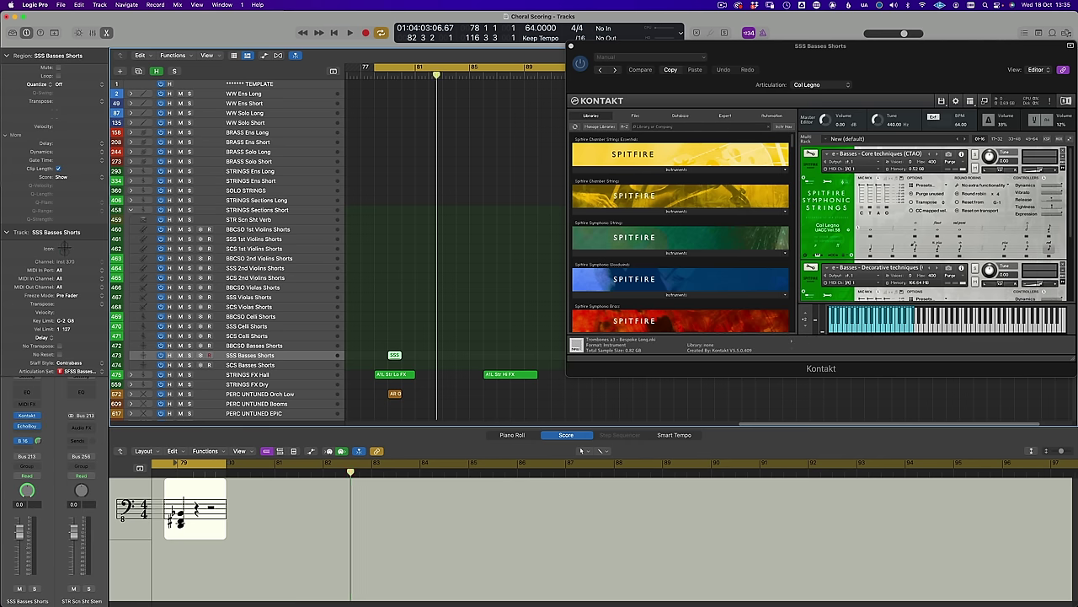
Start playback to audition the SSS Basses Shorts part.
{"action": "key", "text": "space"}
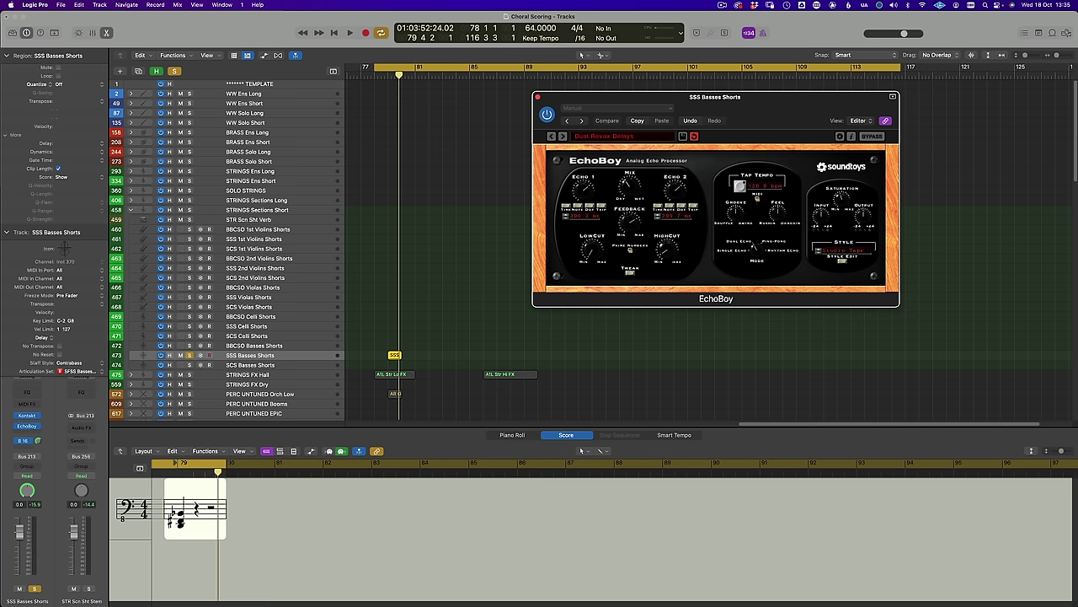
Select the A1L Str Lo FX track to show its Albion One String Low Kontakt instrument.
{"action": "left_click", "coordinate": [390, 373]}
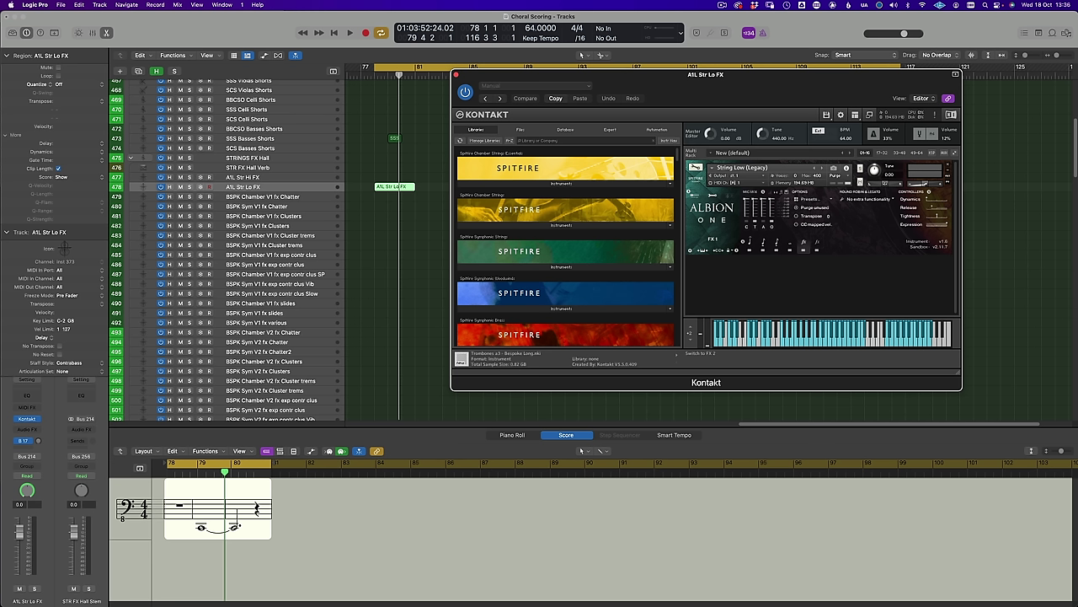
Solo A1L Str Lo FX and start playback to hear the low string FX.
{"action": "key", "text": "space"}
{"action": "key", "text": "s"}
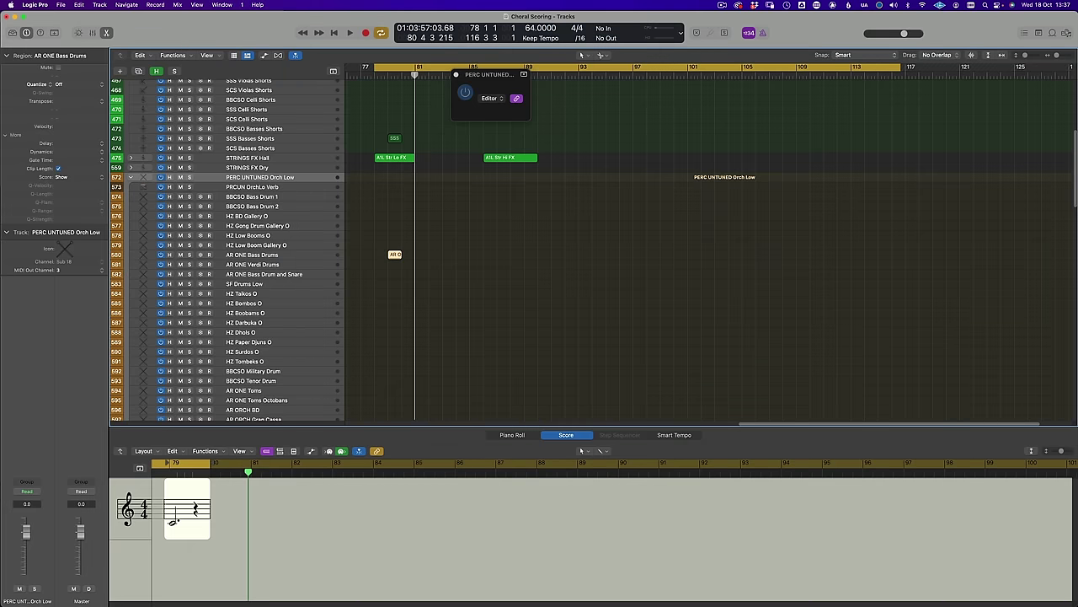
Select AR ONE Bass Drums, then audition AR ORCH Toys and Anvils notes in the Metal and Toys stack.
{"action": "left_click", "coordinate": [253, 255]}
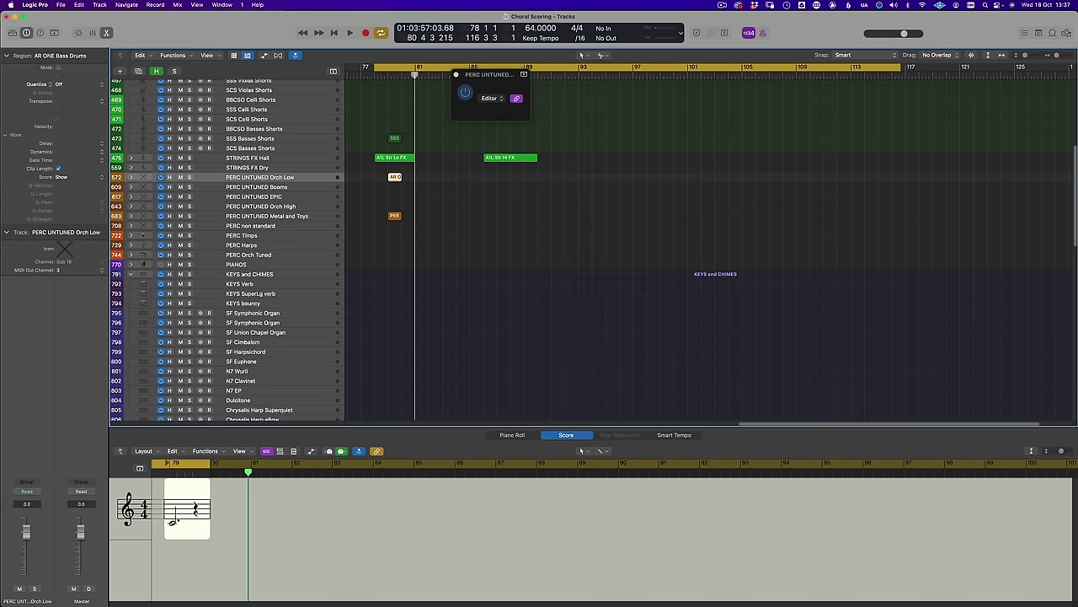
{"action": "left_click", "coordinate": [268, 216]}
{"action": "left_click", "coordinate": [130, 216]}
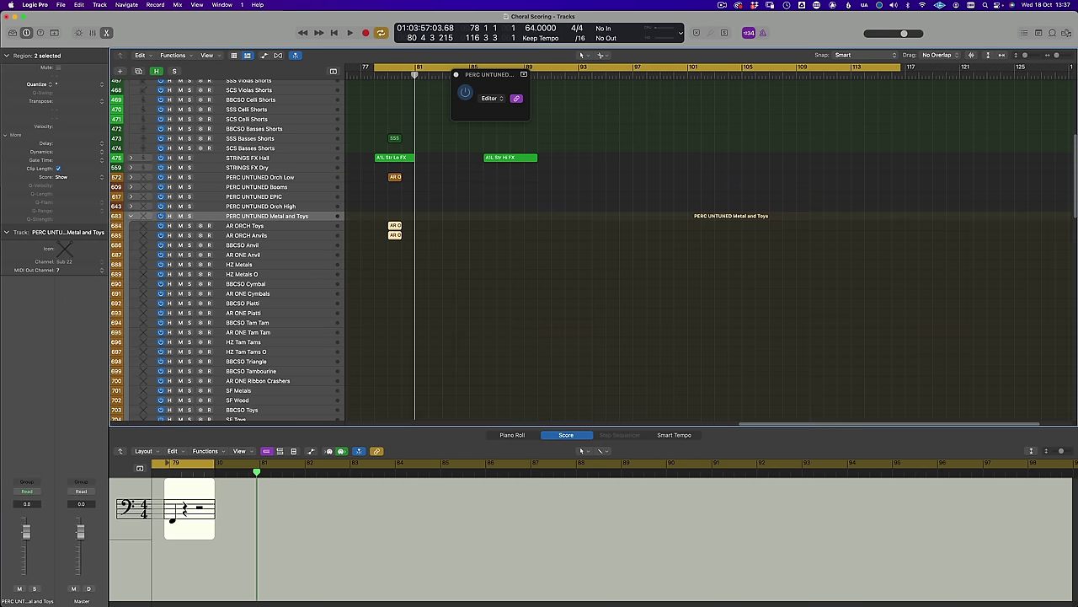
{"action": "left_click", "coordinate": [253, 226]}
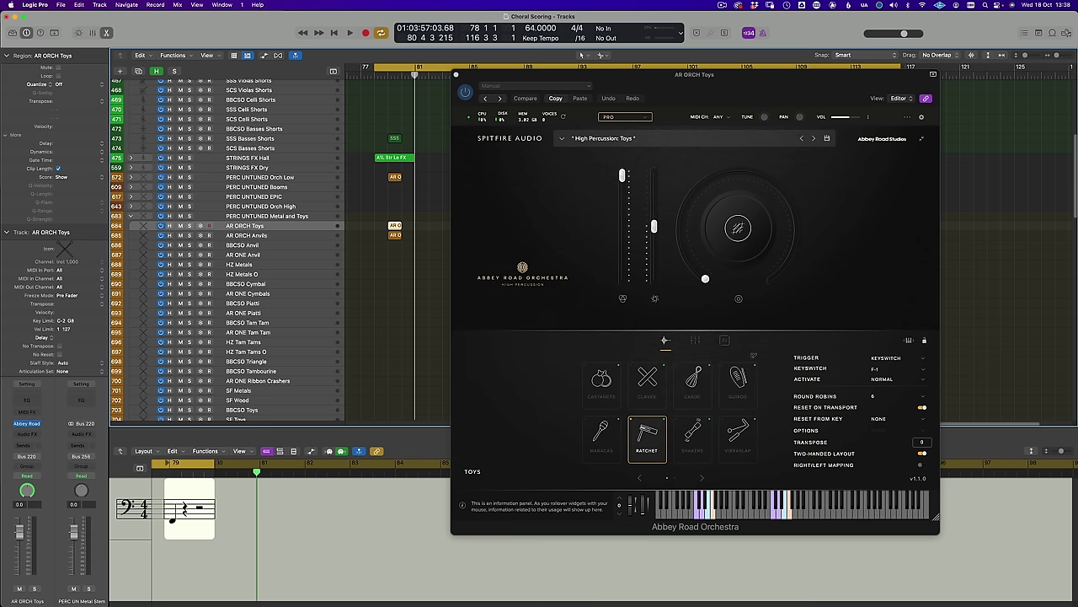
{"action": "left_click", "coordinate": [172, 519]}
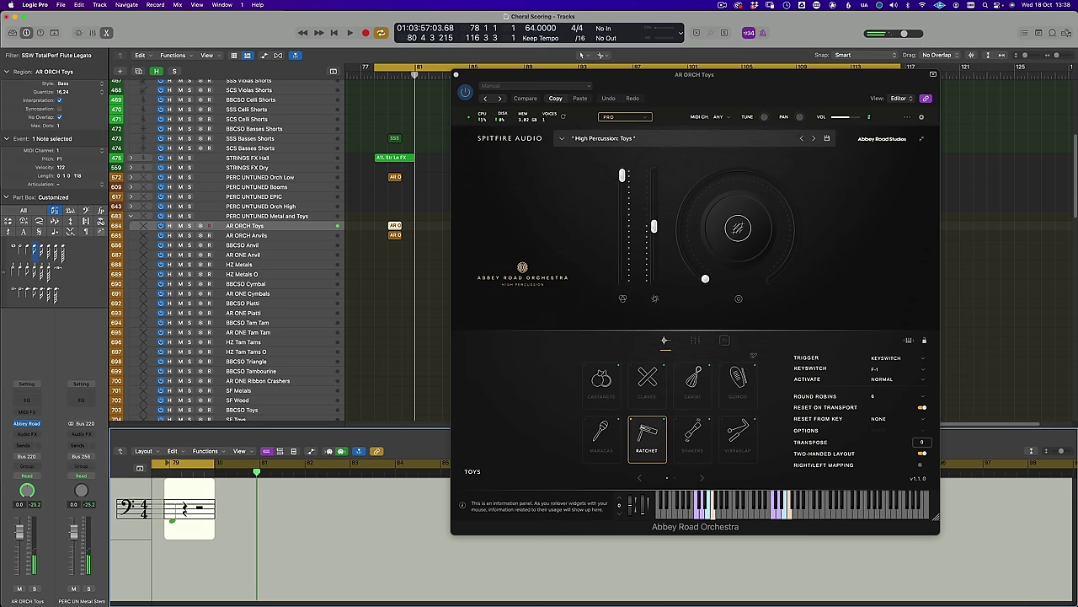
{"action": "key", "text": "Down"}
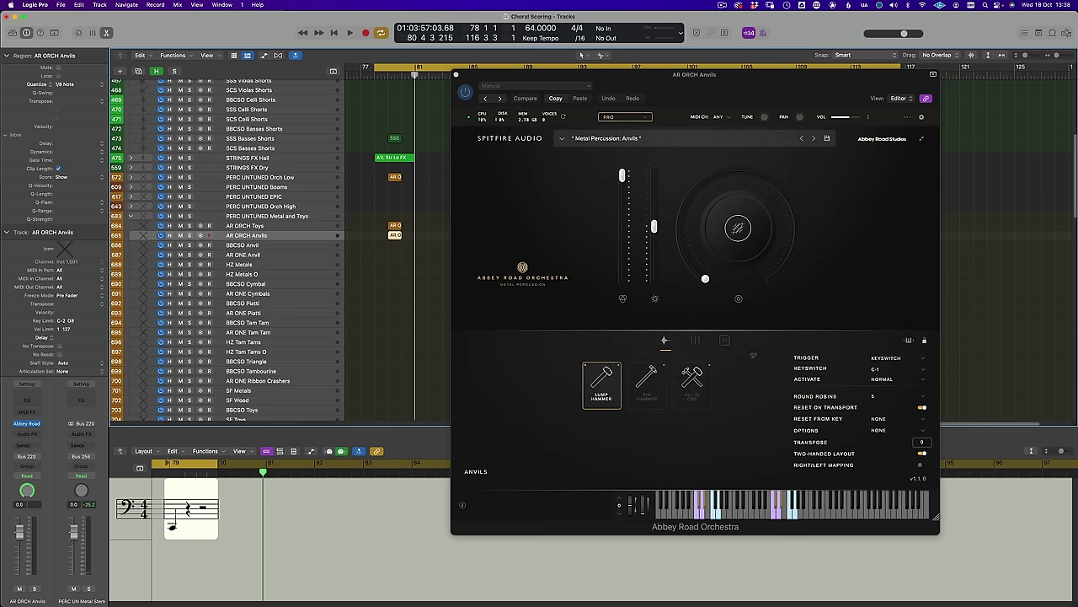
{"action": "left_click", "coordinate": [172, 524]}
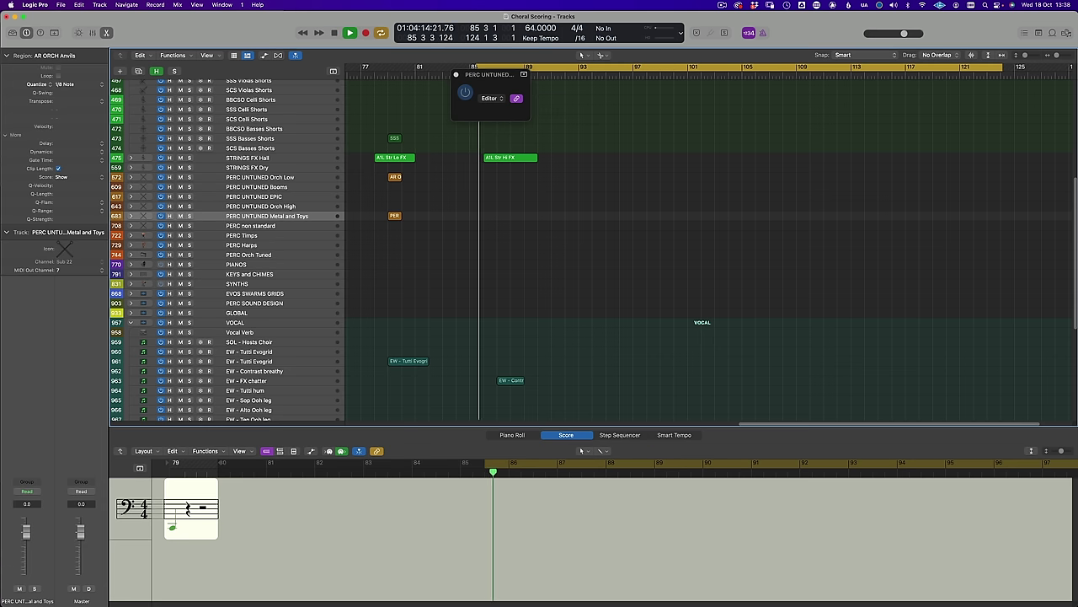
Select the EW - FX chatter region to show its Eric Whitacre Choir Bass: FX1 patch.
{"action": "left_click", "coordinate": [511, 380]}
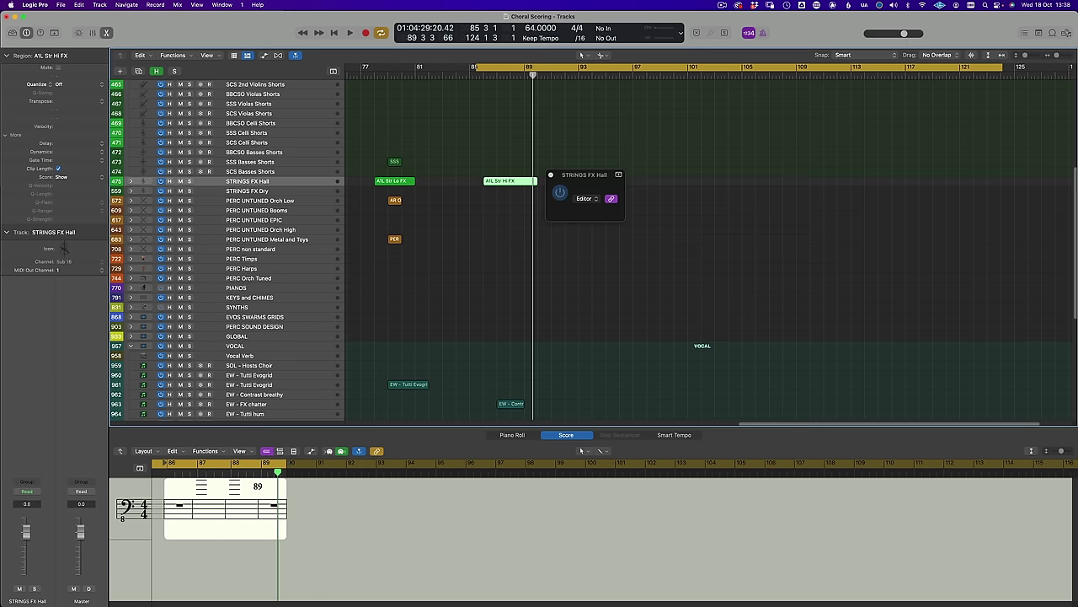
{"action": "left_click", "coordinate": [131, 181]}
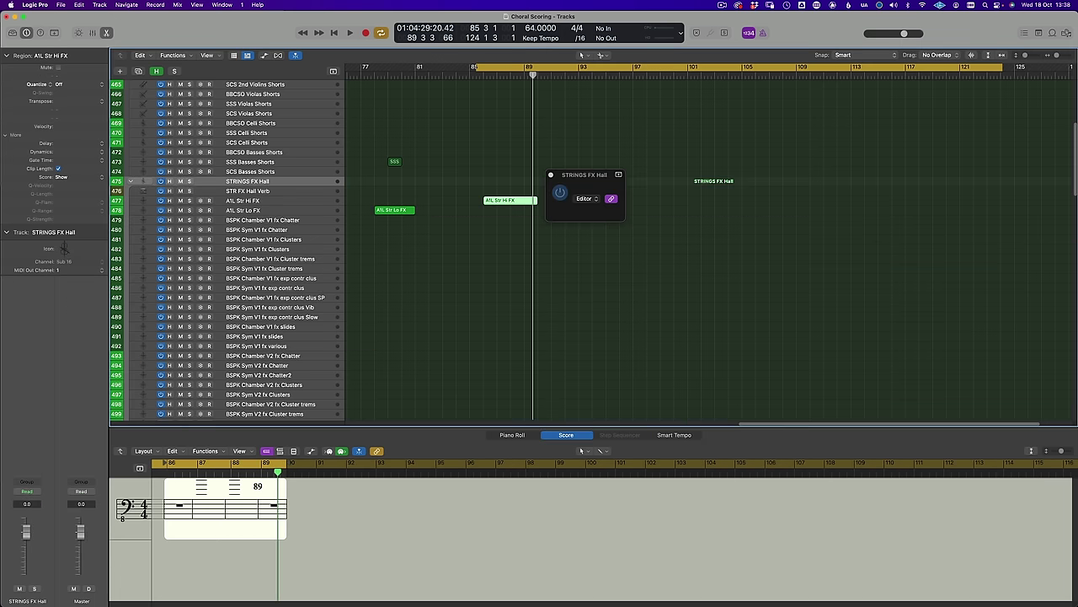
{"action": "left_click", "coordinate": [242, 201]}
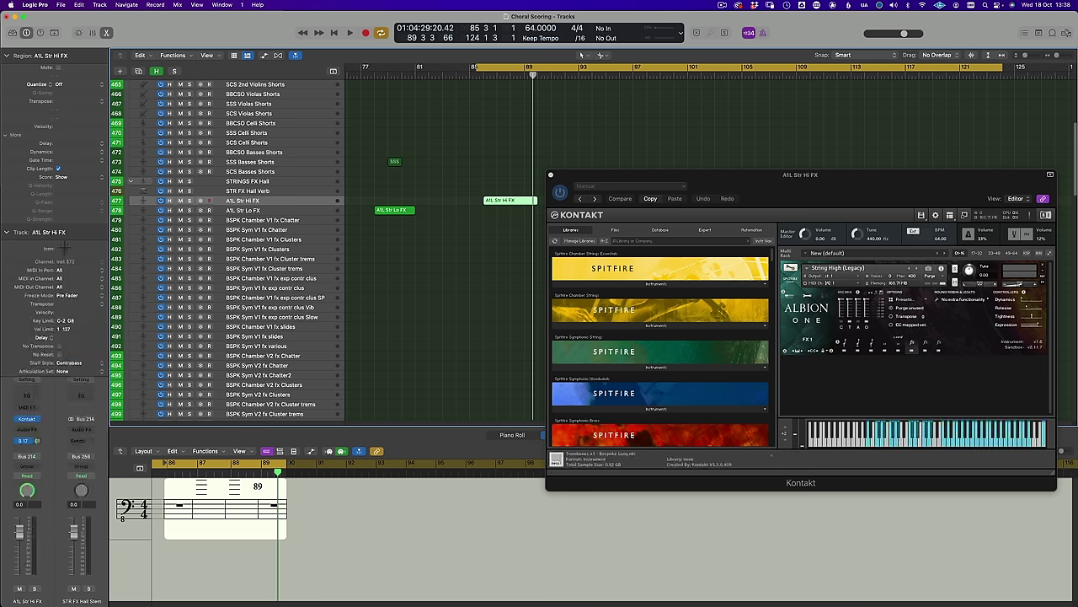
{"action": "left_click", "coordinate": [130, 181]}
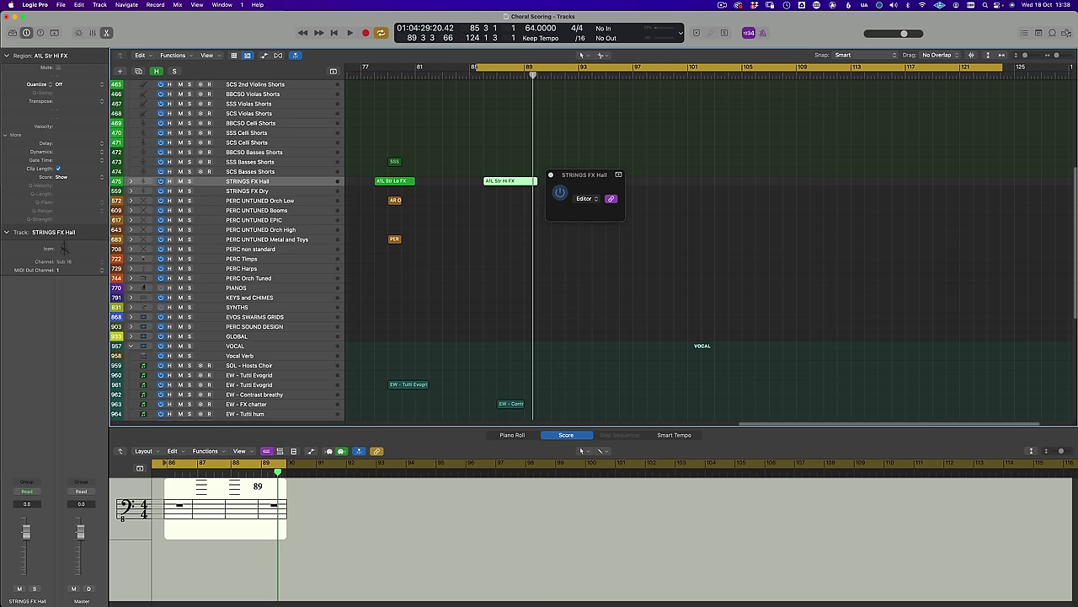
{"action": "scroll", "coordinate": [539, 253], "scroll_direction": "down", "scroll_amount": 4}
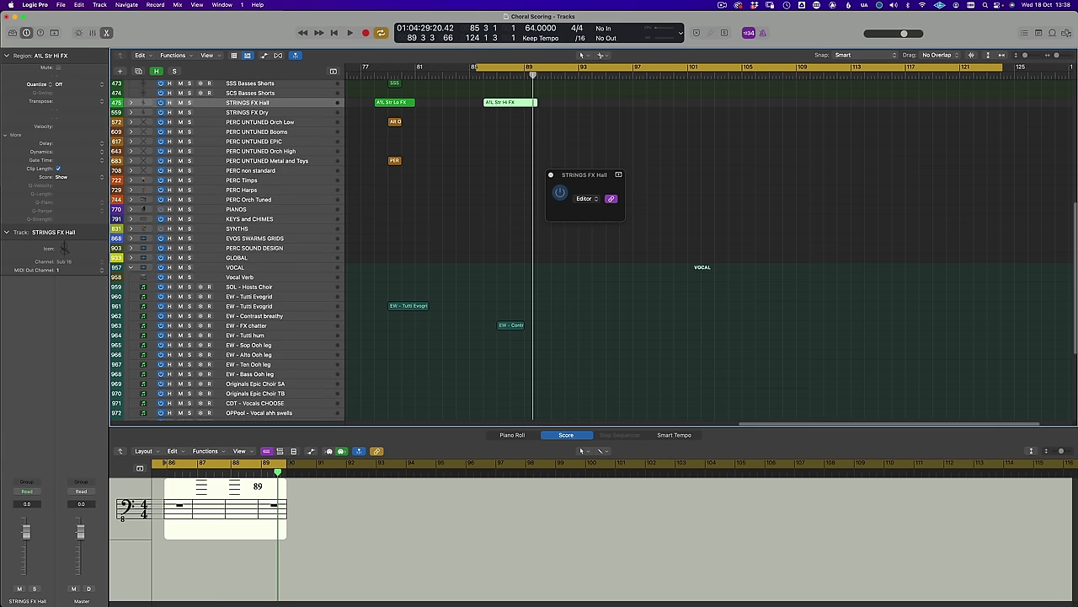
{"action": "left_click", "coordinate": [510, 324]}
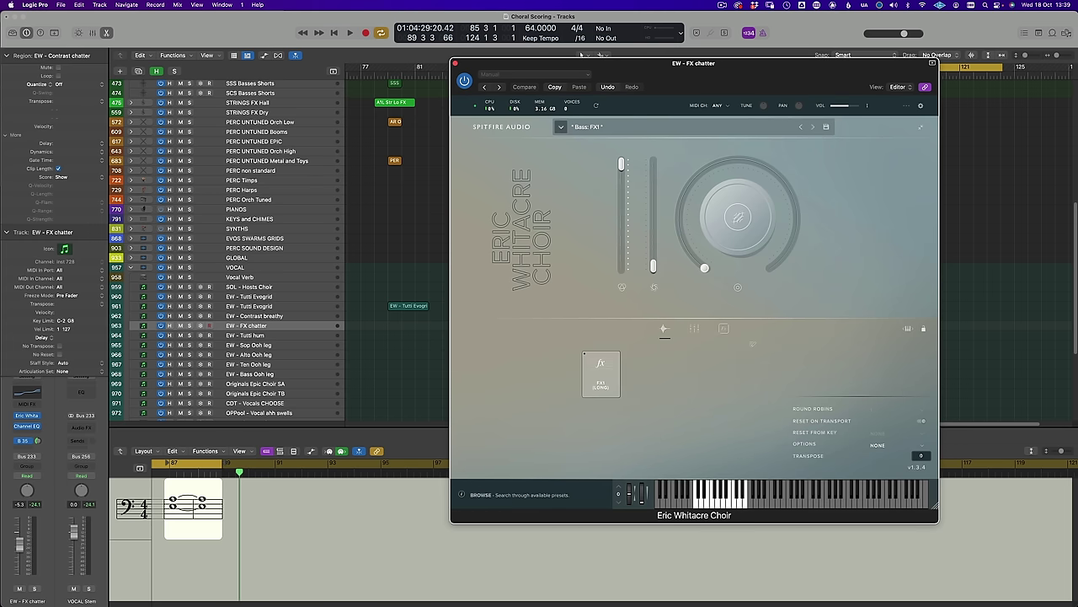
{"action": "left_click", "coordinate": [560, 126]}
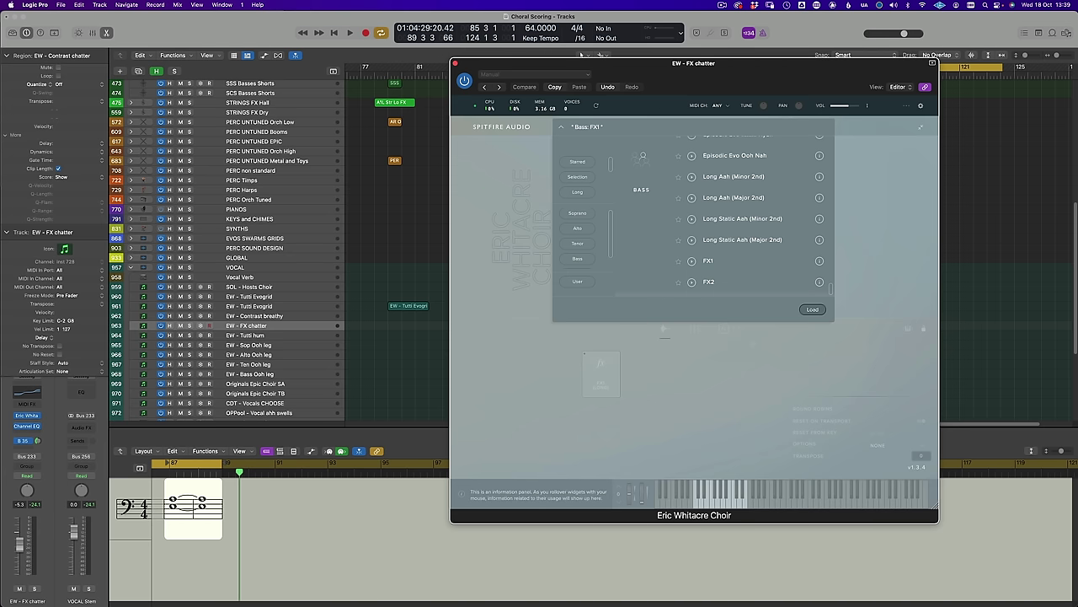
{"action": "left_click", "coordinate": [752, 343]}
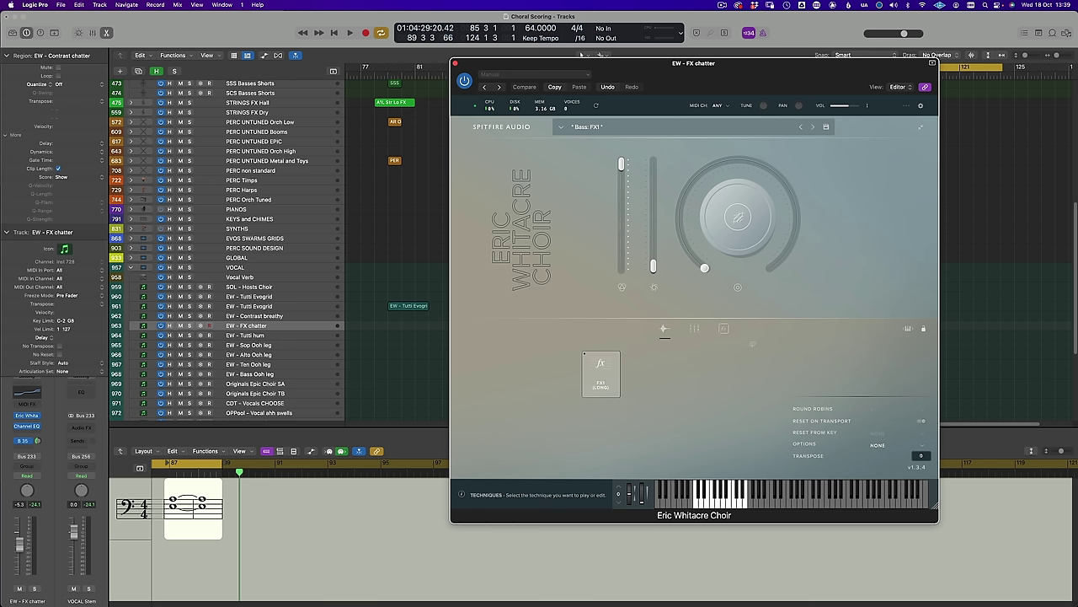